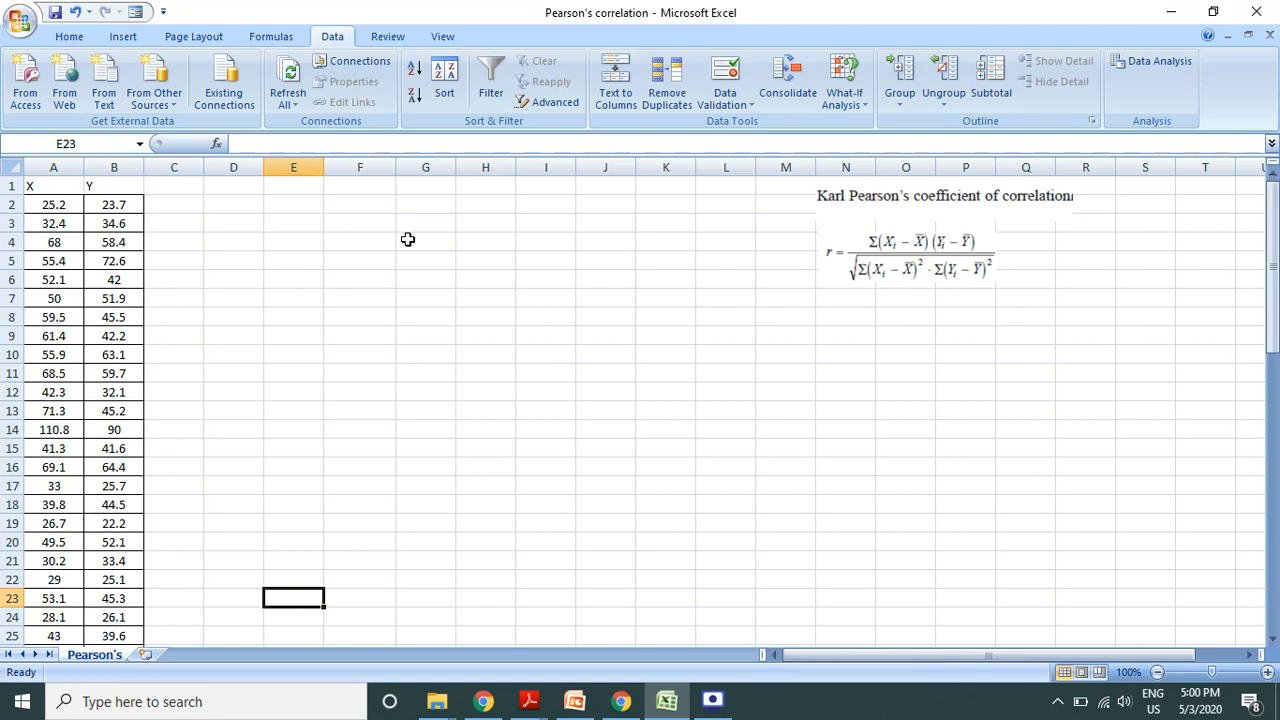
{"action": "left_click_drag", "start_coordinate": [66, 204], "coordinate": [52, 623]}
{"action": "left_click", "coordinate": [255, 498]}
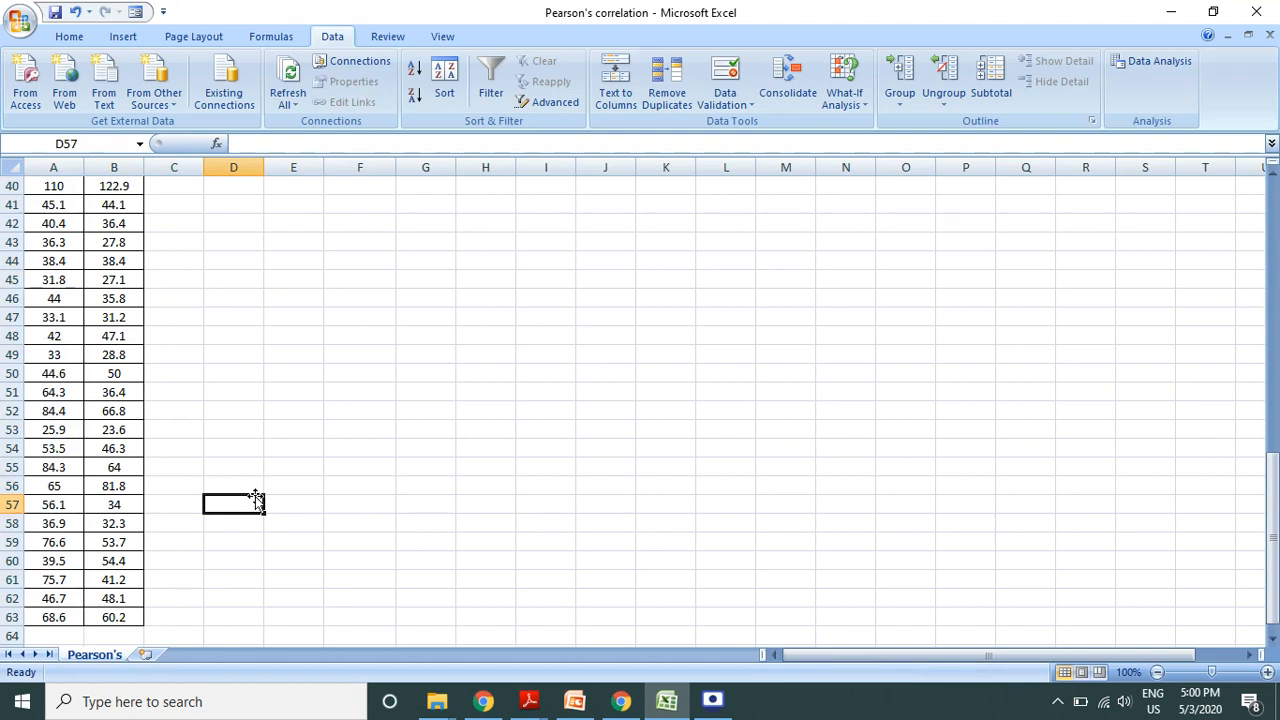
{"action": "scroll", "coordinate": [255, 498], "scroll_direction": "up", "scroll_amount": 13}
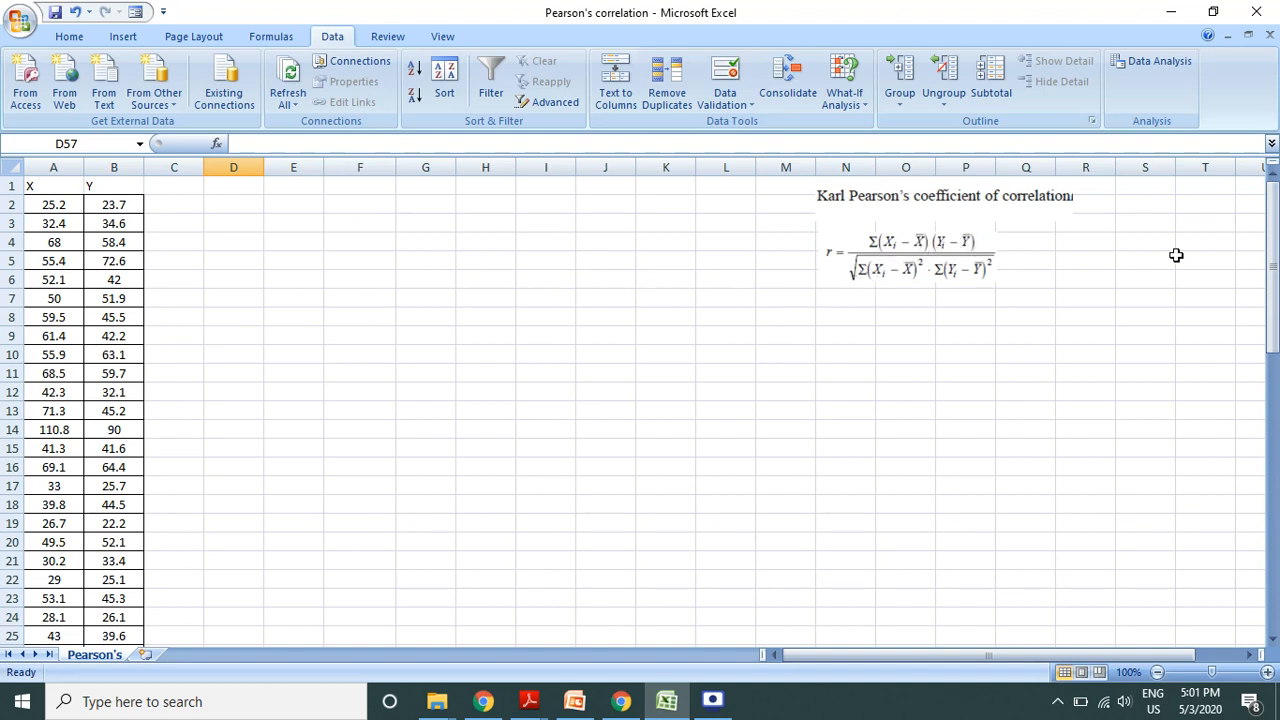
Calculate the mean of the X values in cell A64 with =AVERAGE(A2:A63)
{"action": "left_click_drag", "start_coordinate": [1273, 234], "coordinate": [1274, 500]}
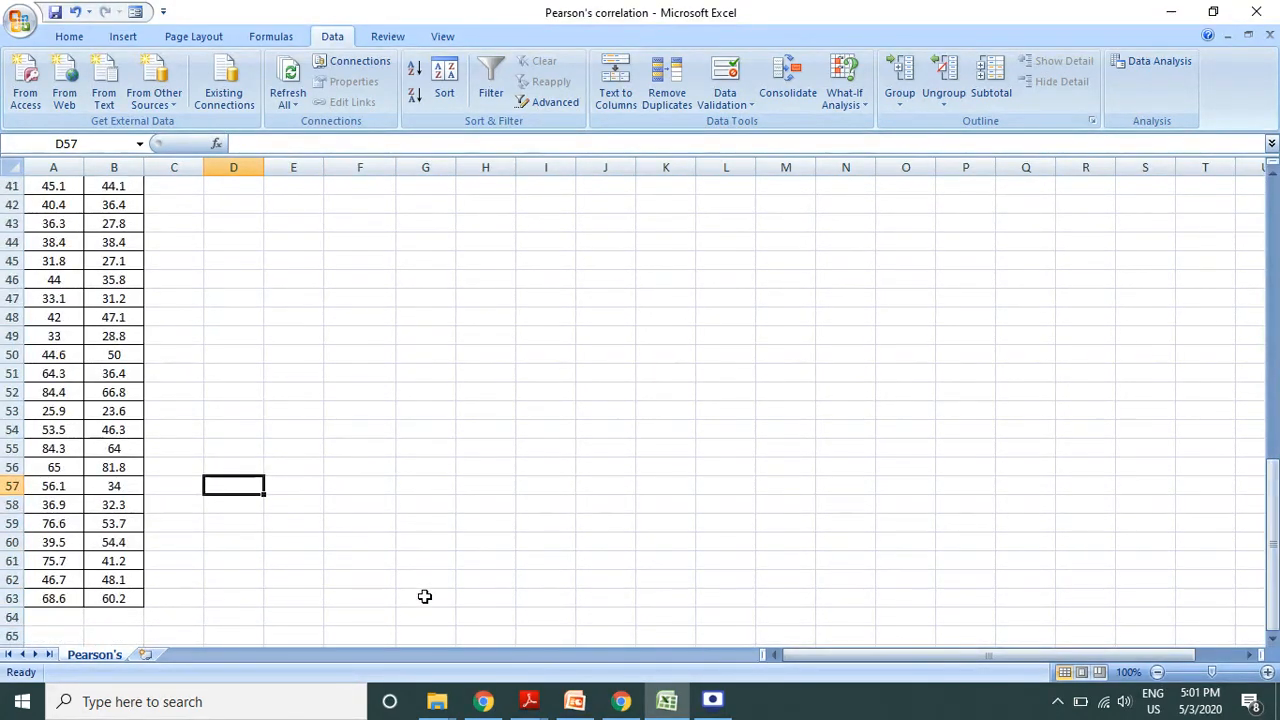
{"action": "left_click", "coordinate": [40, 618]}
{"action": "type", "text": "="}
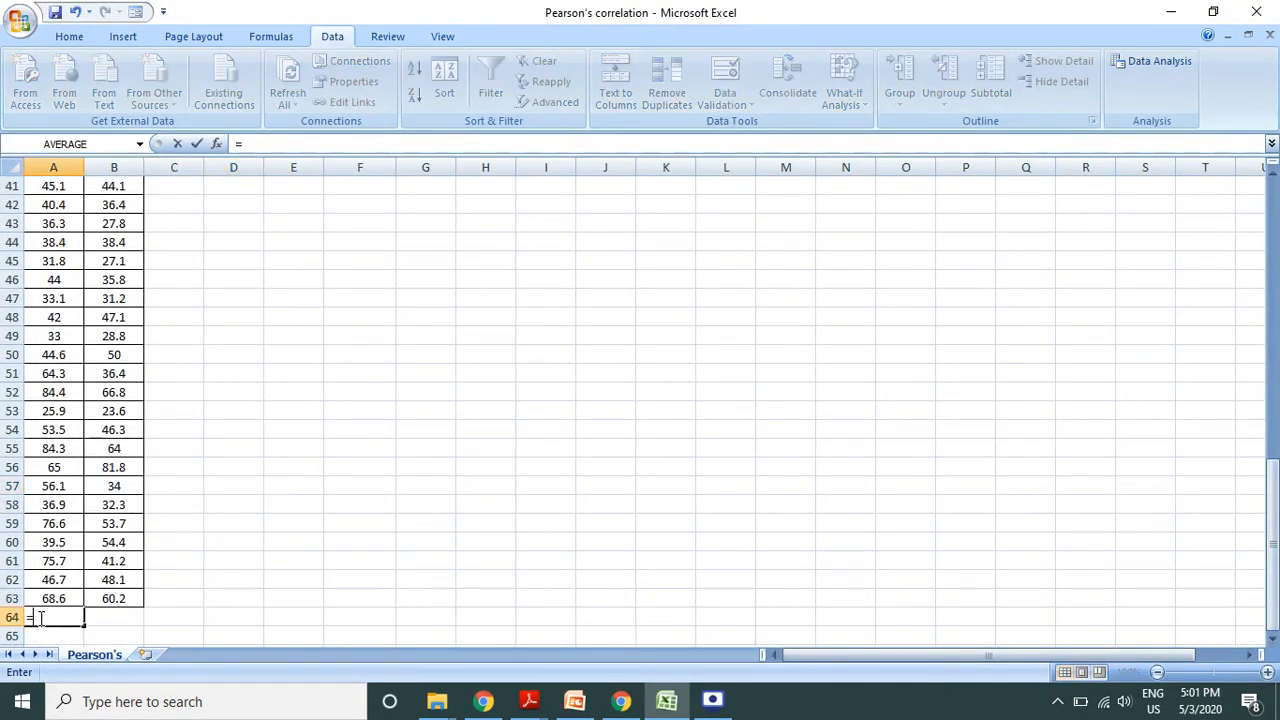
{"action": "type", "text": "m"}
{"action": "key", "text": "BackSpace"}
{"action": "type", "text": "av"}
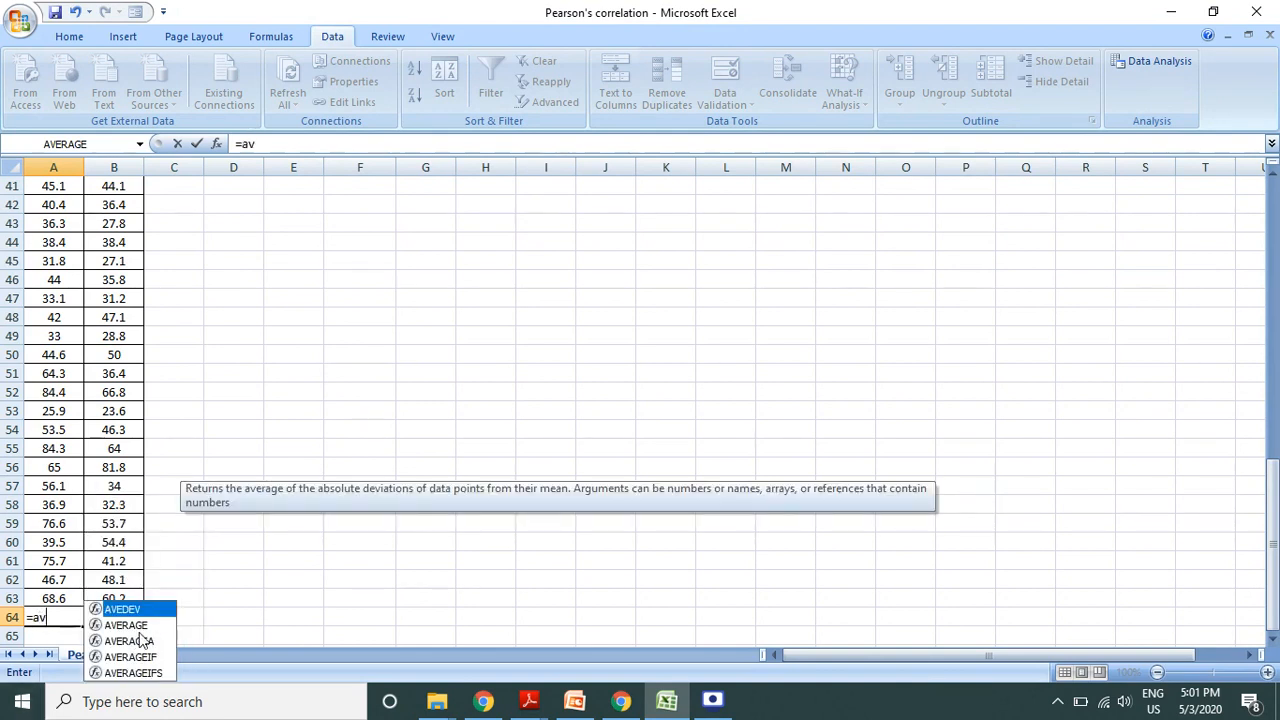
{"action": "left_click", "coordinate": [150, 626]}
{"action": "double_click", "coordinate": [150, 626]}
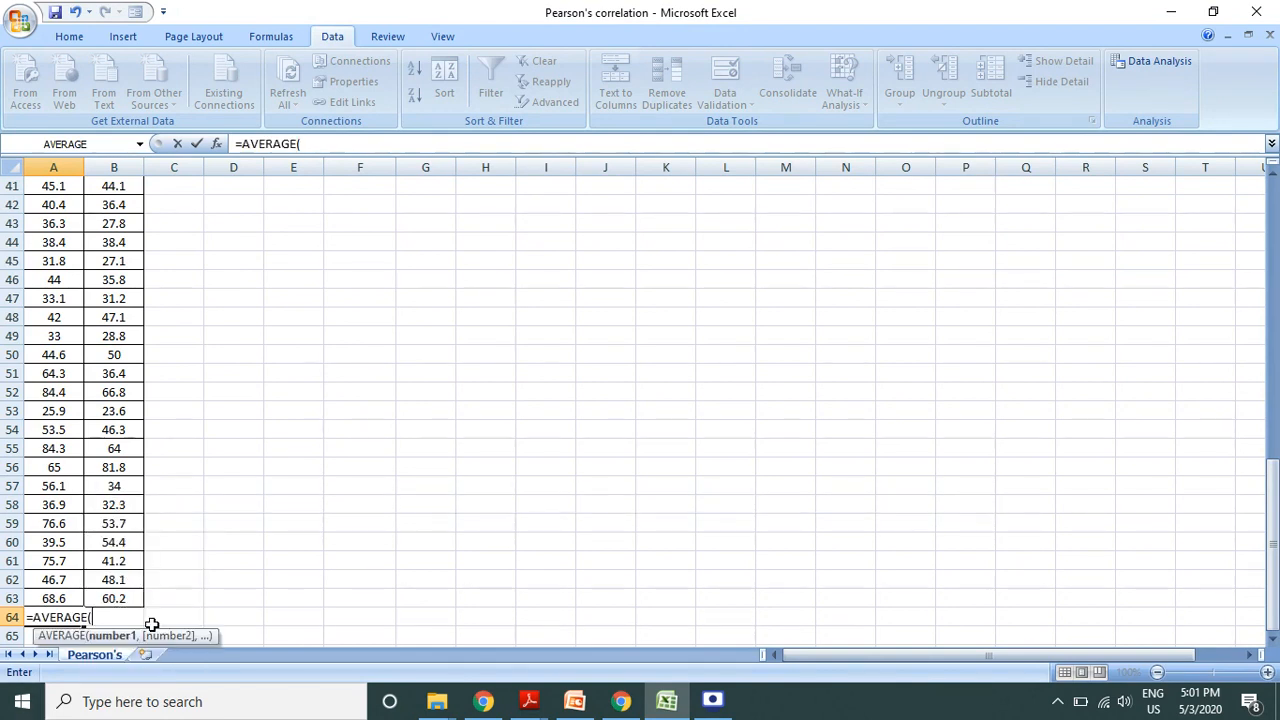
{"action": "scroll", "coordinate": [53, 279], "scroll_direction": "up", "scroll_amount": 13}
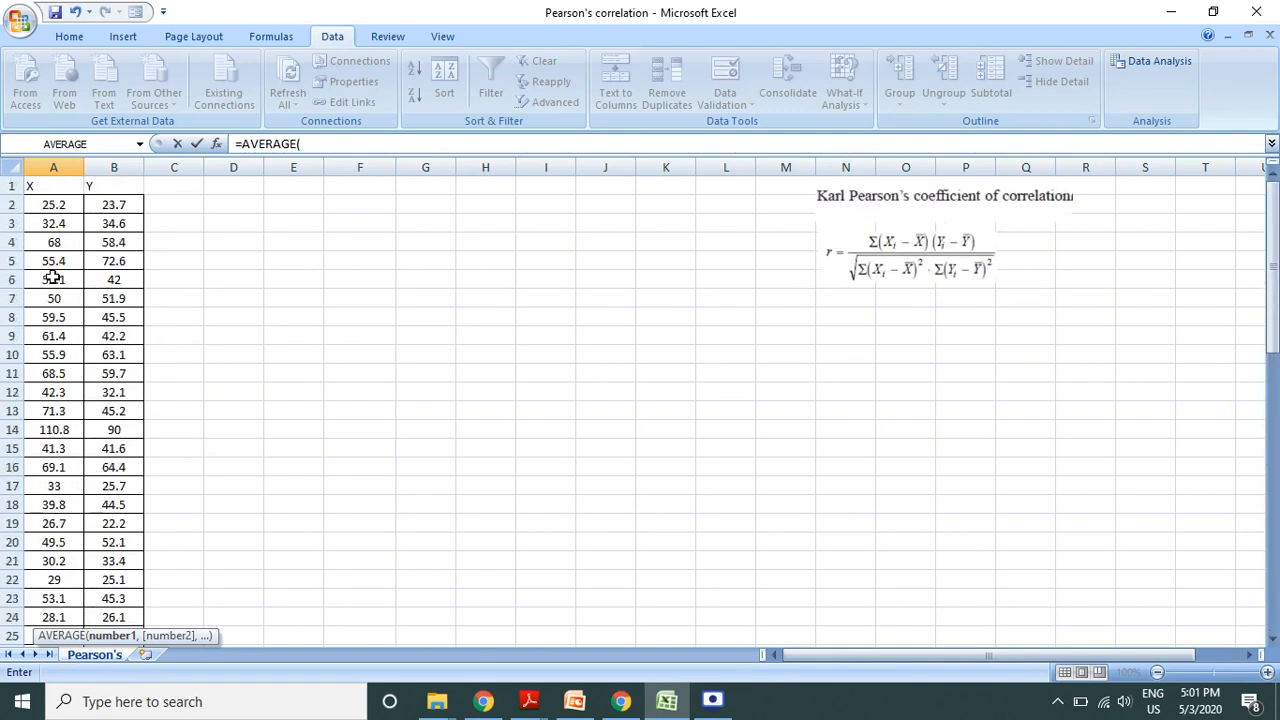
{"action": "left_click_drag", "start_coordinate": [54, 204], "coordinate": [58, 581]}
{"action": "type", "text": ")"}
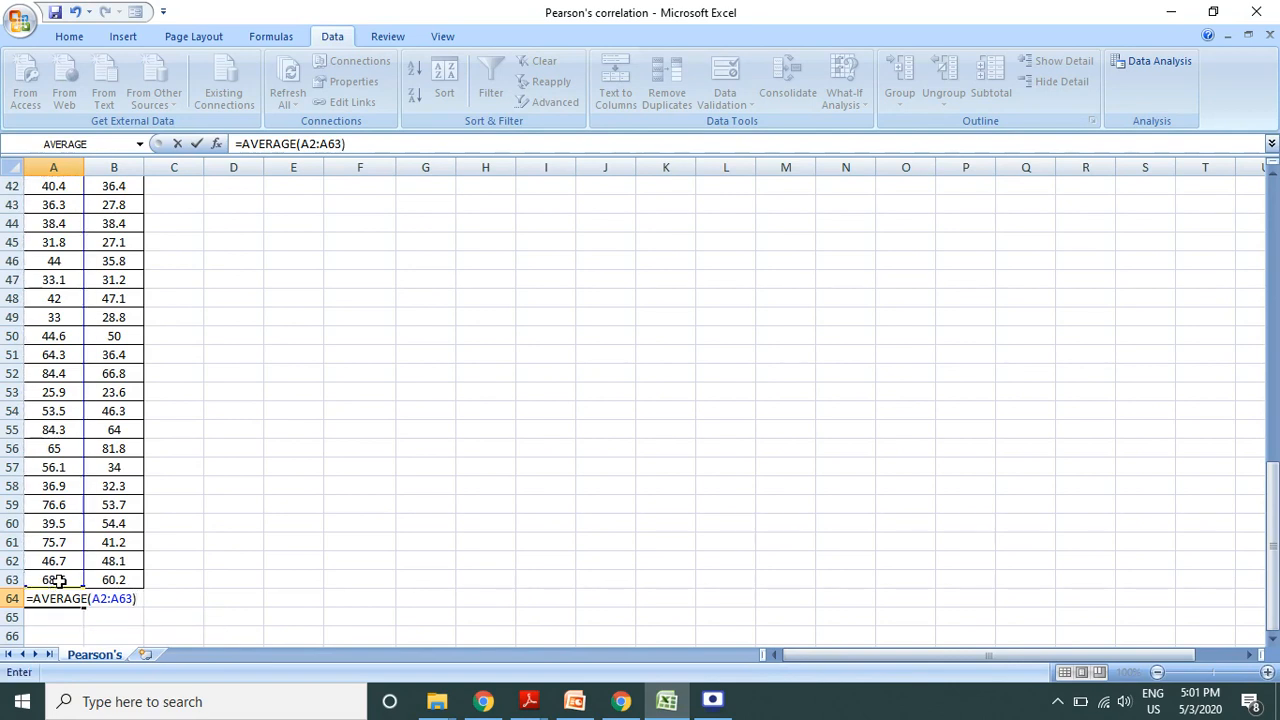
{"action": "key", "text": "Return"}
Copy the average formula from A64 into B64 for the Y values and check both mean cells
{"action": "left_click", "coordinate": [64, 598]}
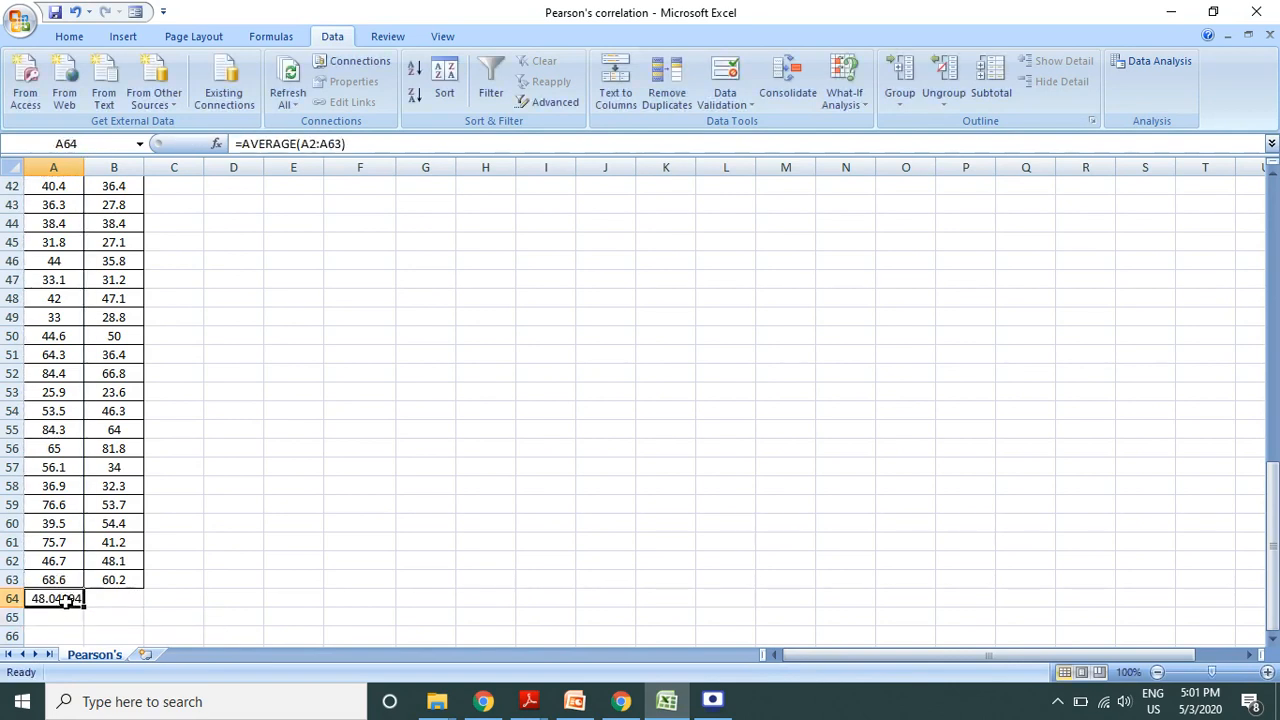
{"action": "left_click_drag", "start_coordinate": [85, 606], "coordinate": [125, 605]}
{"action": "left_click", "coordinate": [104, 597]}
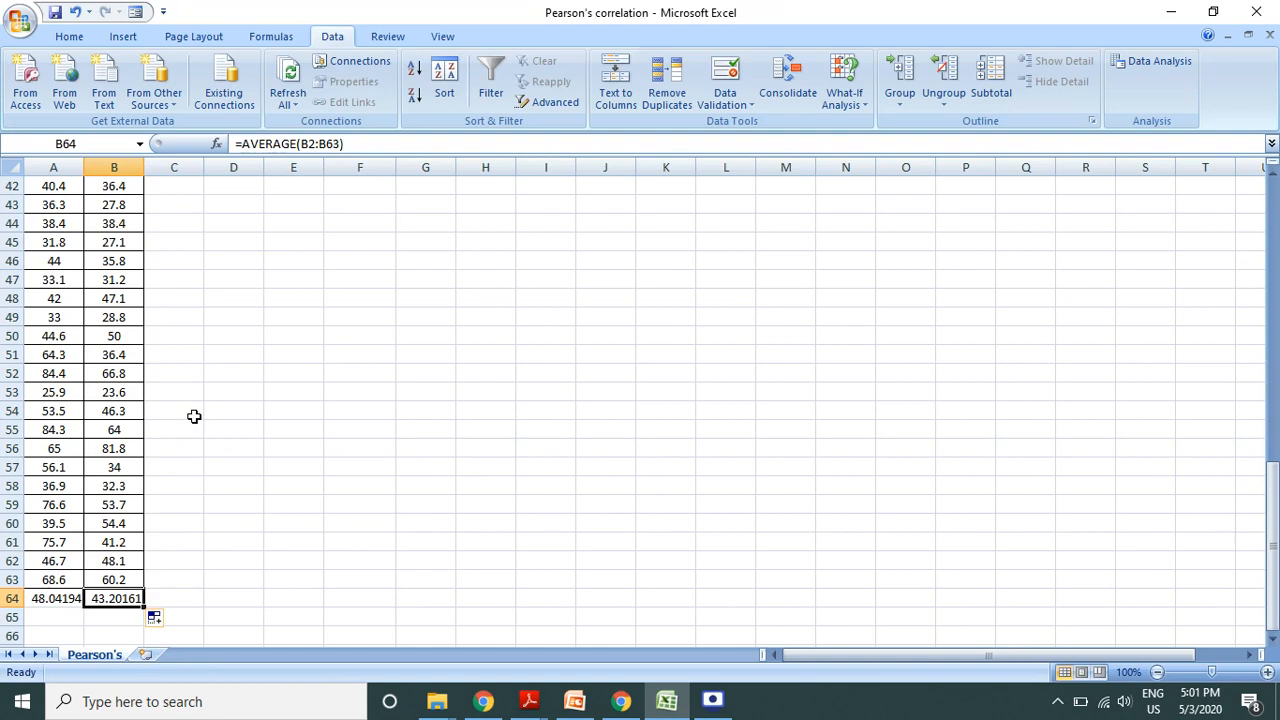
{"action": "scroll", "coordinate": [194, 416], "scroll_direction": "up", "scroll_amount": 14}
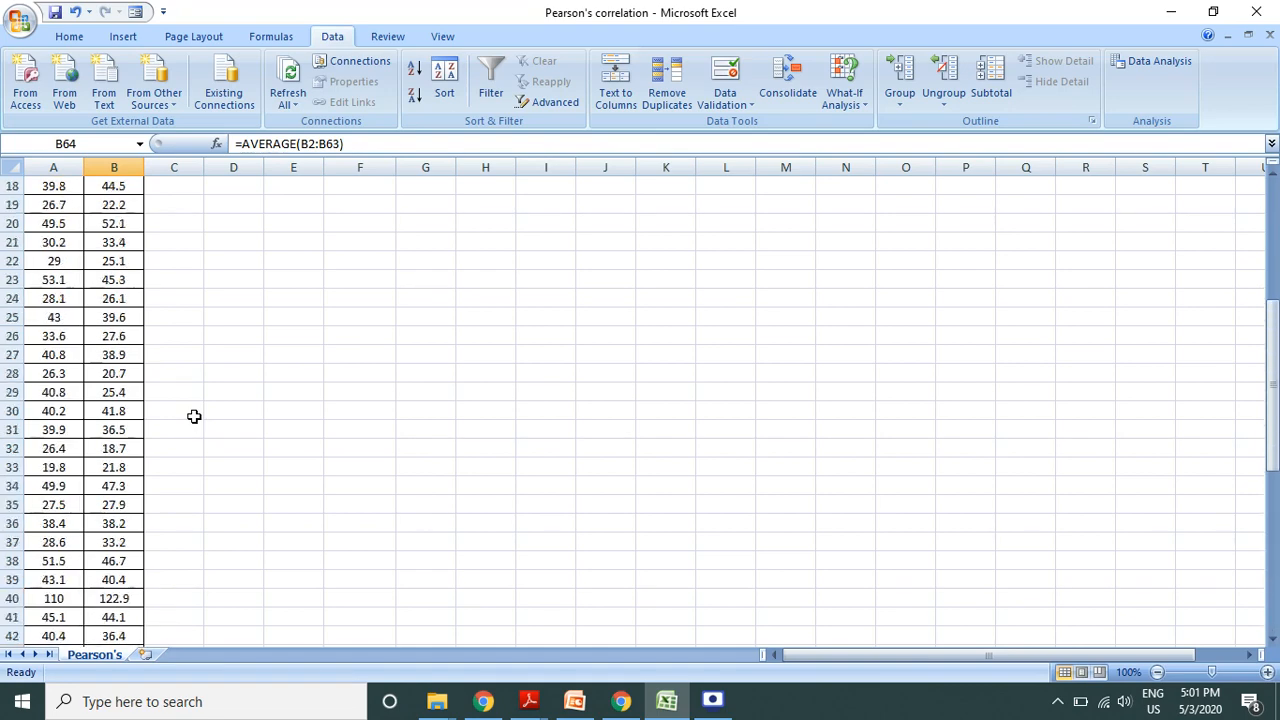
{"action": "scroll", "coordinate": [186, 514], "scroll_direction": "down", "scroll_amount": 19}
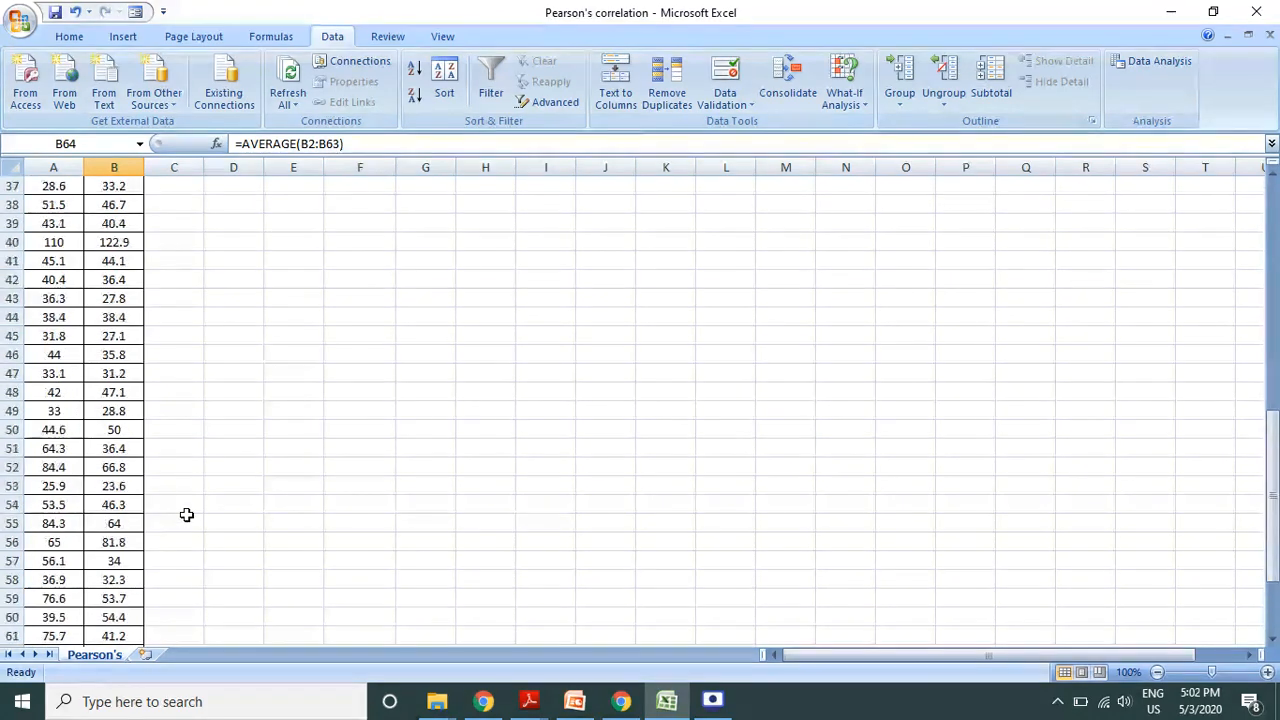
{"action": "left_click", "coordinate": [42, 299]}
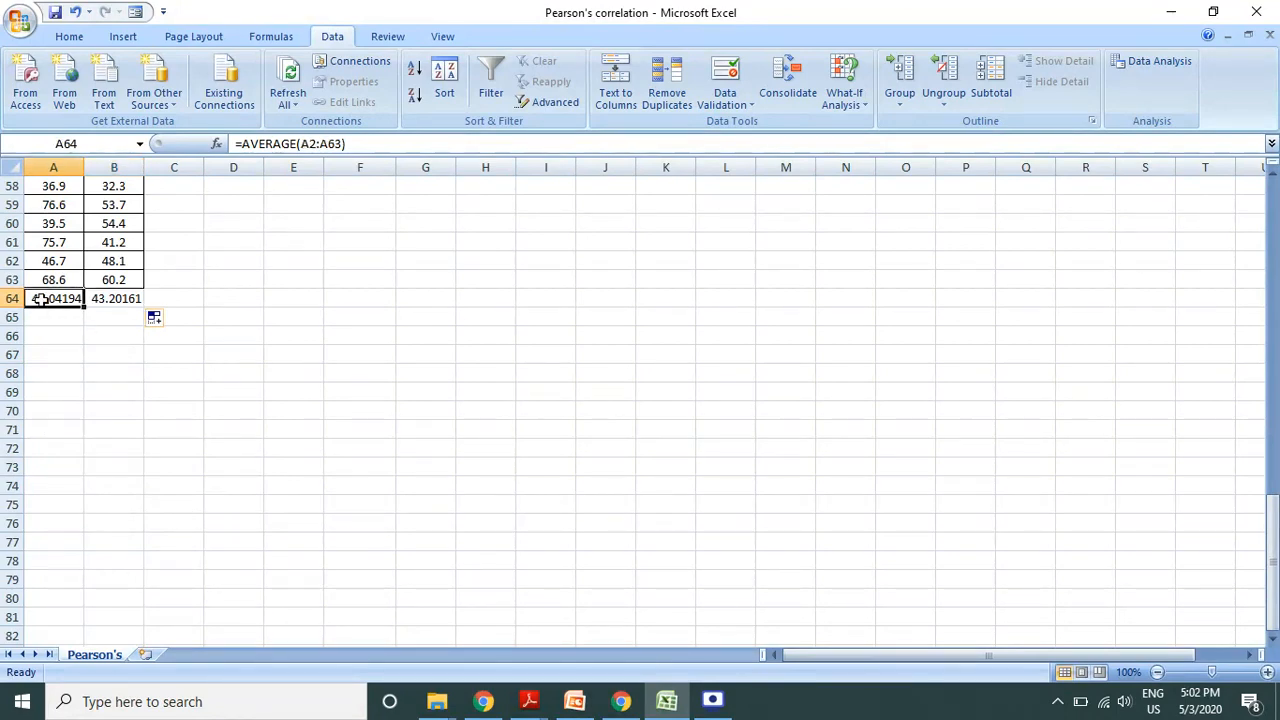
{"action": "left_click", "coordinate": [108, 298]}
Enter the column heading Xi-Avg(X) in cell C1
{"action": "scroll", "coordinate": [217, 290], "scroll_direction": "up", "scroll_amount": 19}
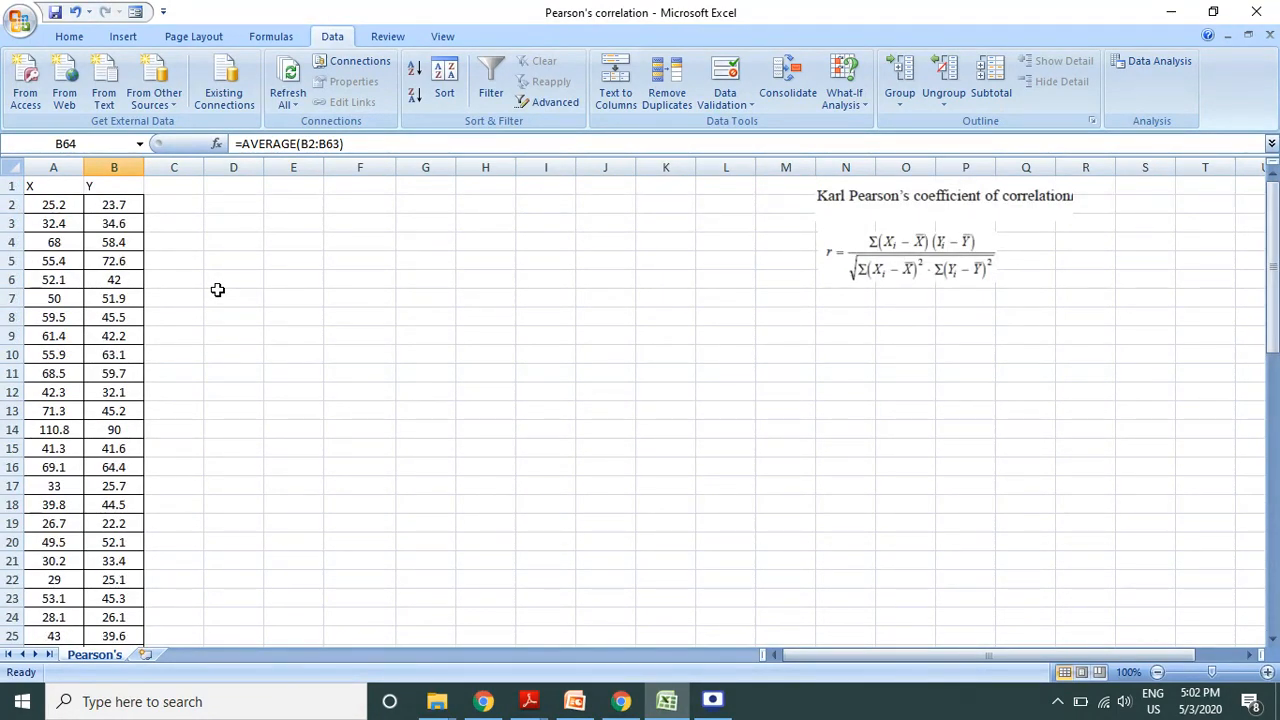
{"action": "left_click", "coordinate": [168, 186]}
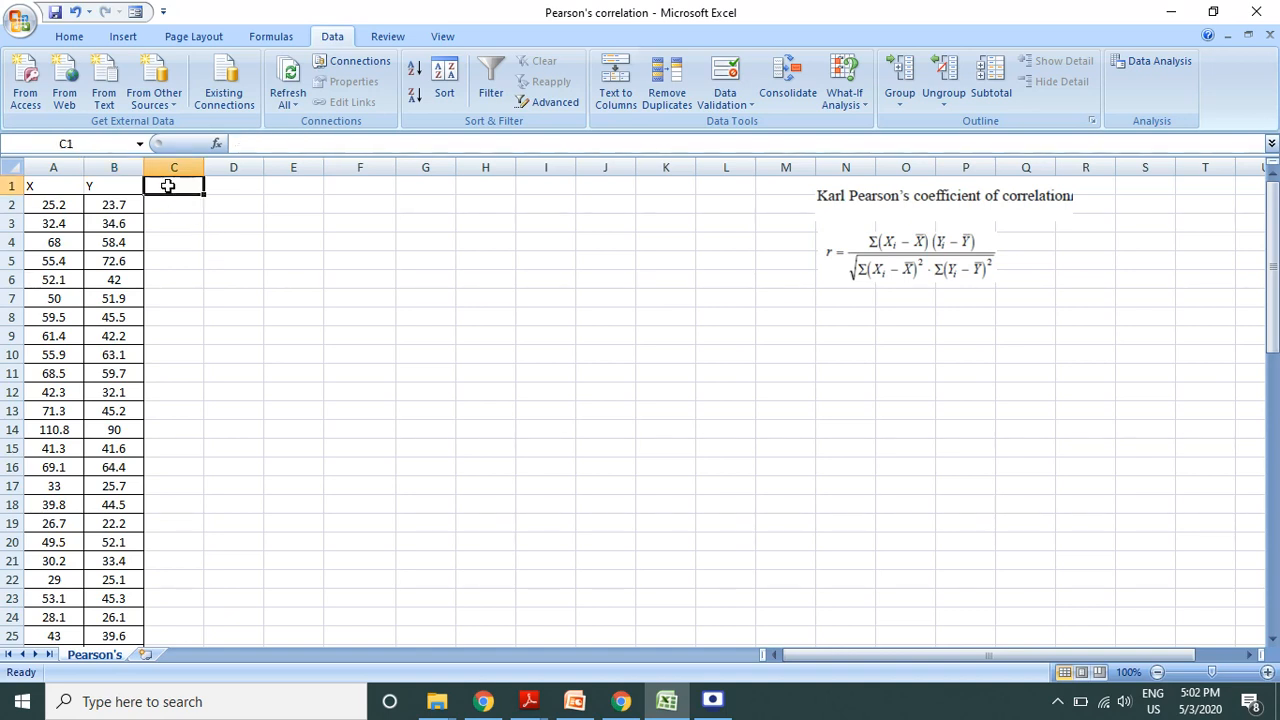
{"action": "type", "text": "X"}
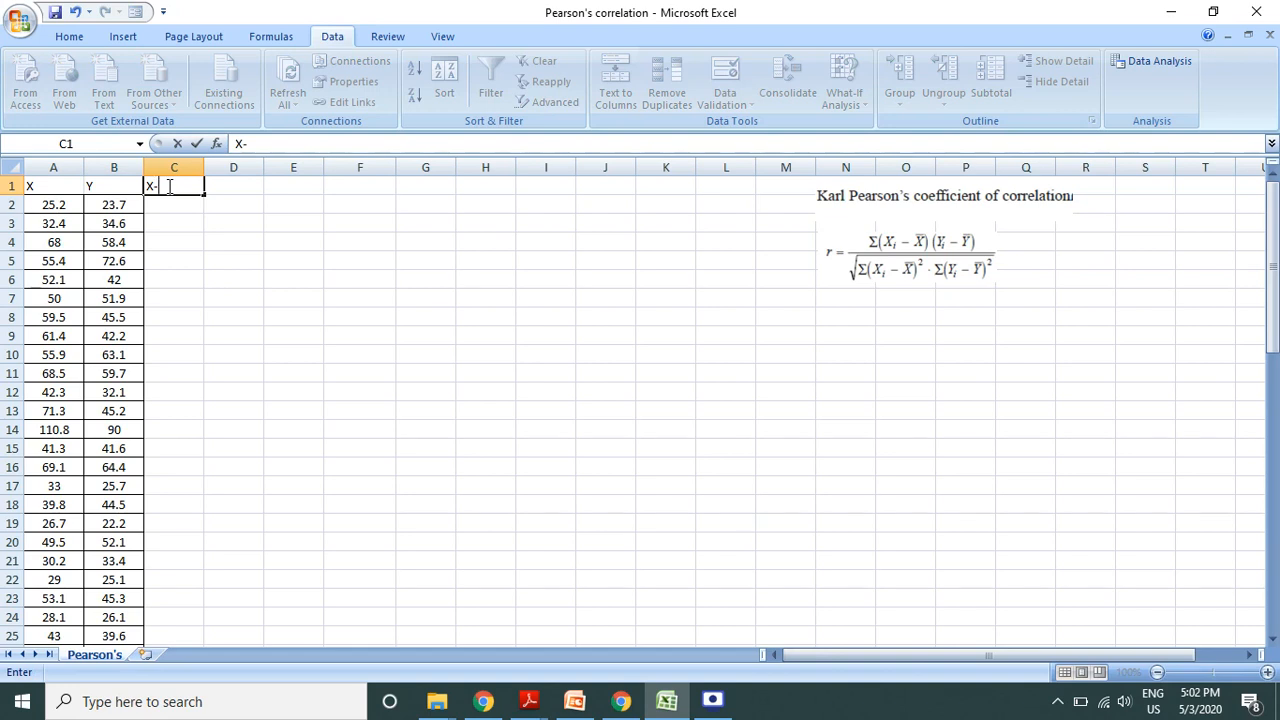
{"action": "type", "text": "-"}
{"action": "key", "text": "BackSpace"}
{"action": "type", "text": "i-Avg(X)"}
Enter the formula =A2-A$64 in cell C2, keeping the row of the mean fixed
{"action": "left_click", "coordinate": [170, 206]}
{"action": "type", "text": "="}
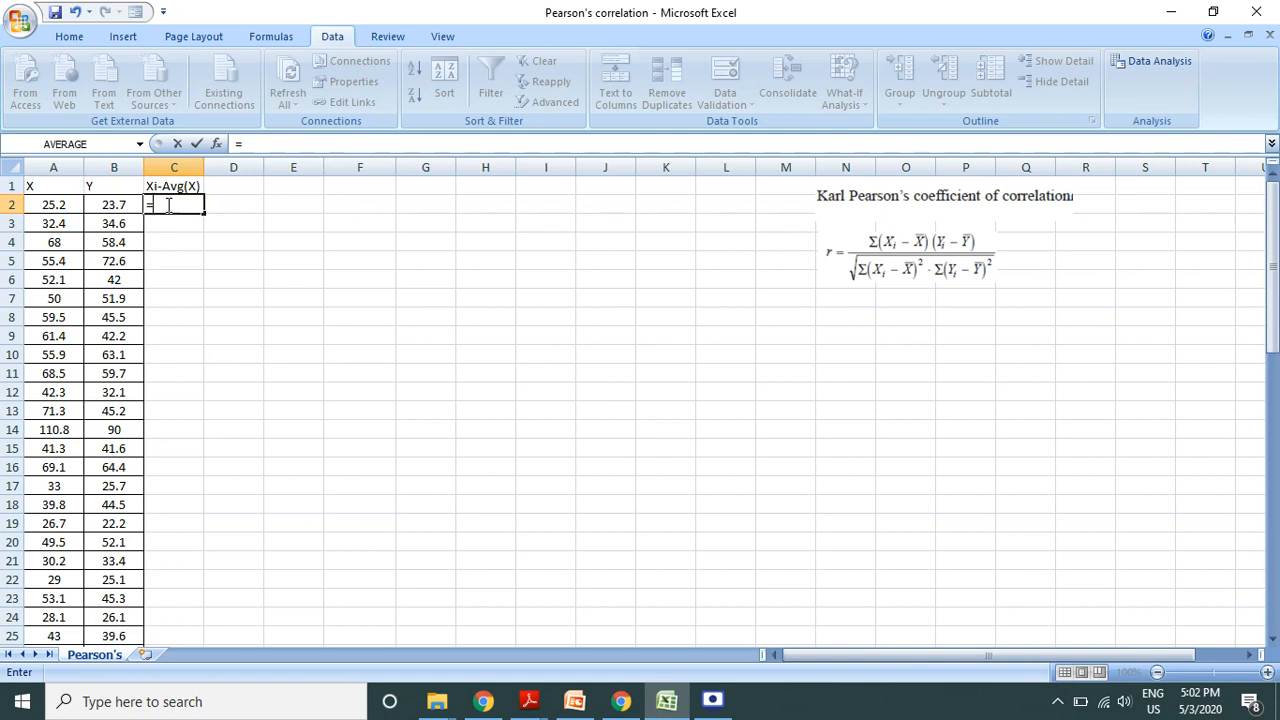
{"action": "type", "text": "A"}
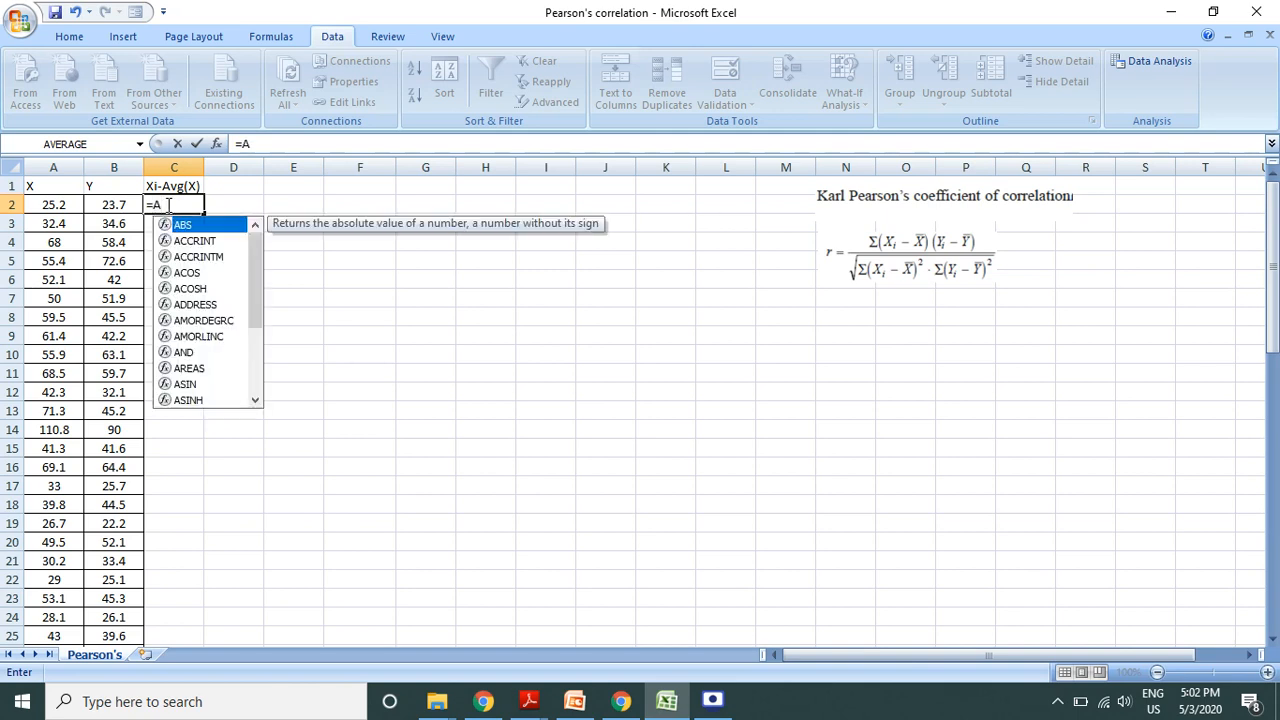
{"action": "type", "text": "2"}
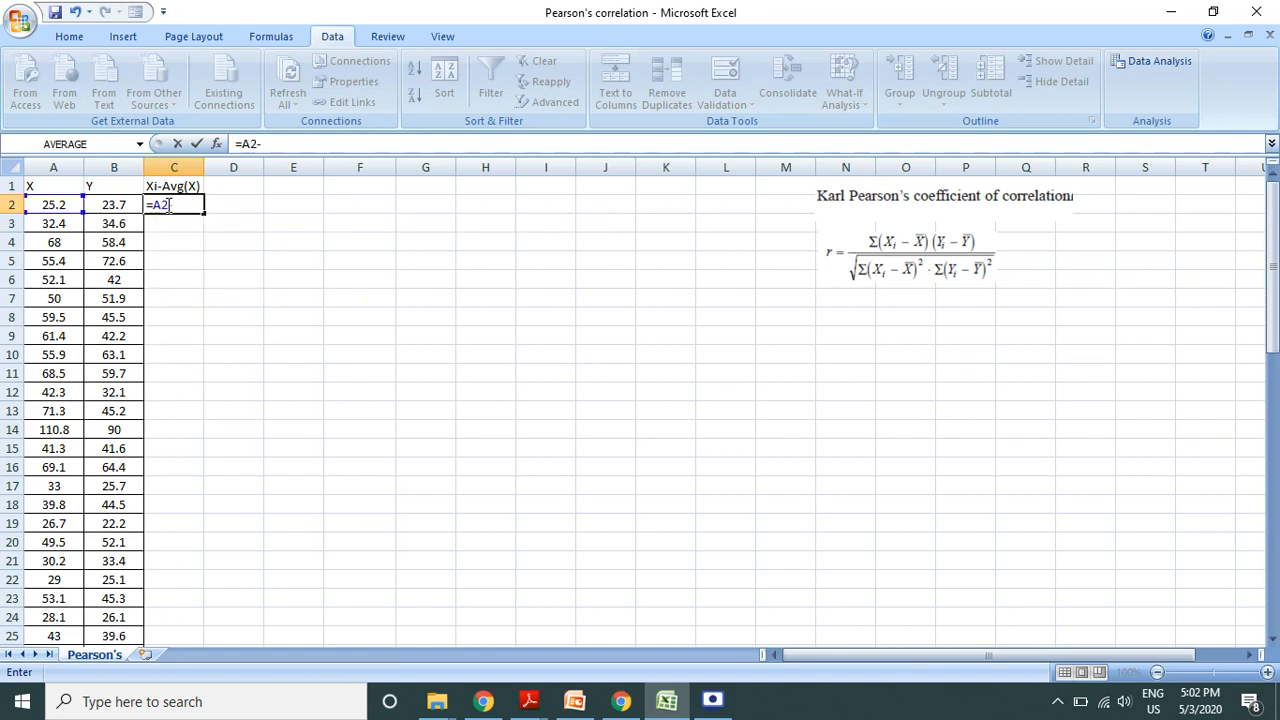
{"action": "type", "text": "-A64"}
{"action": "left_click", "coordinate": [270, 145]}
{"action": "type", "text": "$"}
{"action": "key", "text": "Return"}
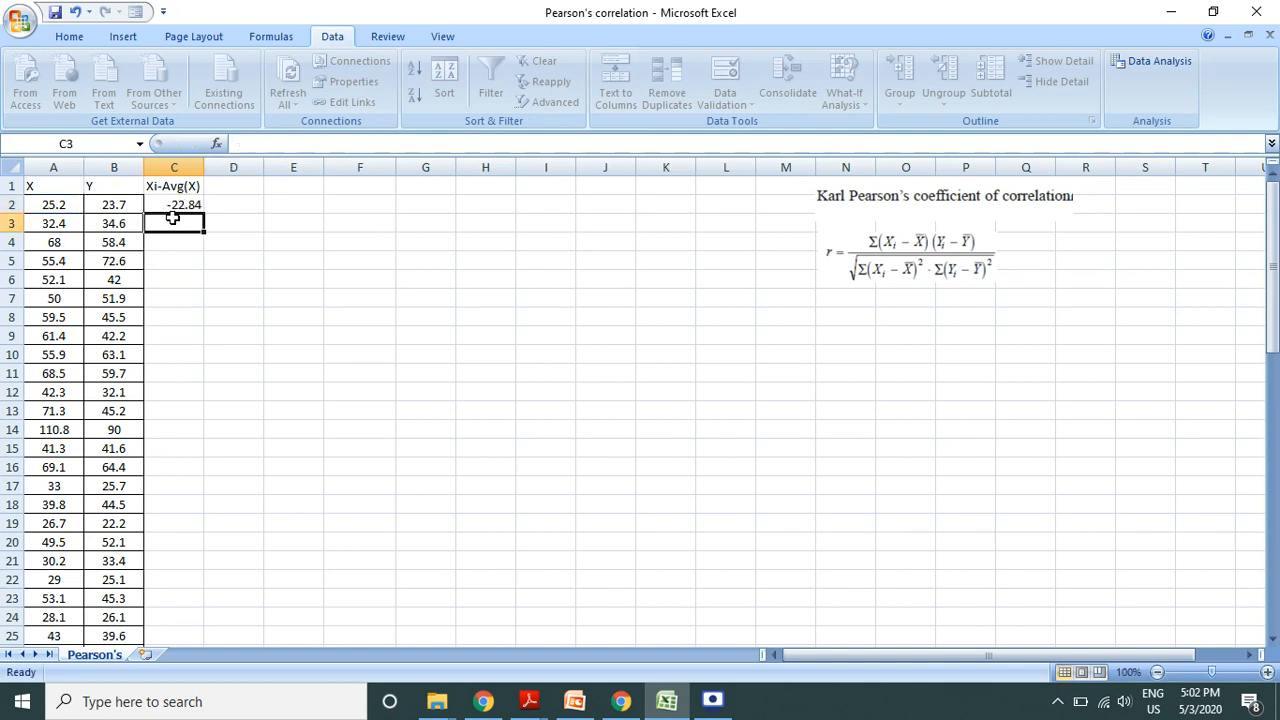
Fill the deviation formula from C2 down through C63
{"action": "left_click", "coordinate": [172, 207]}
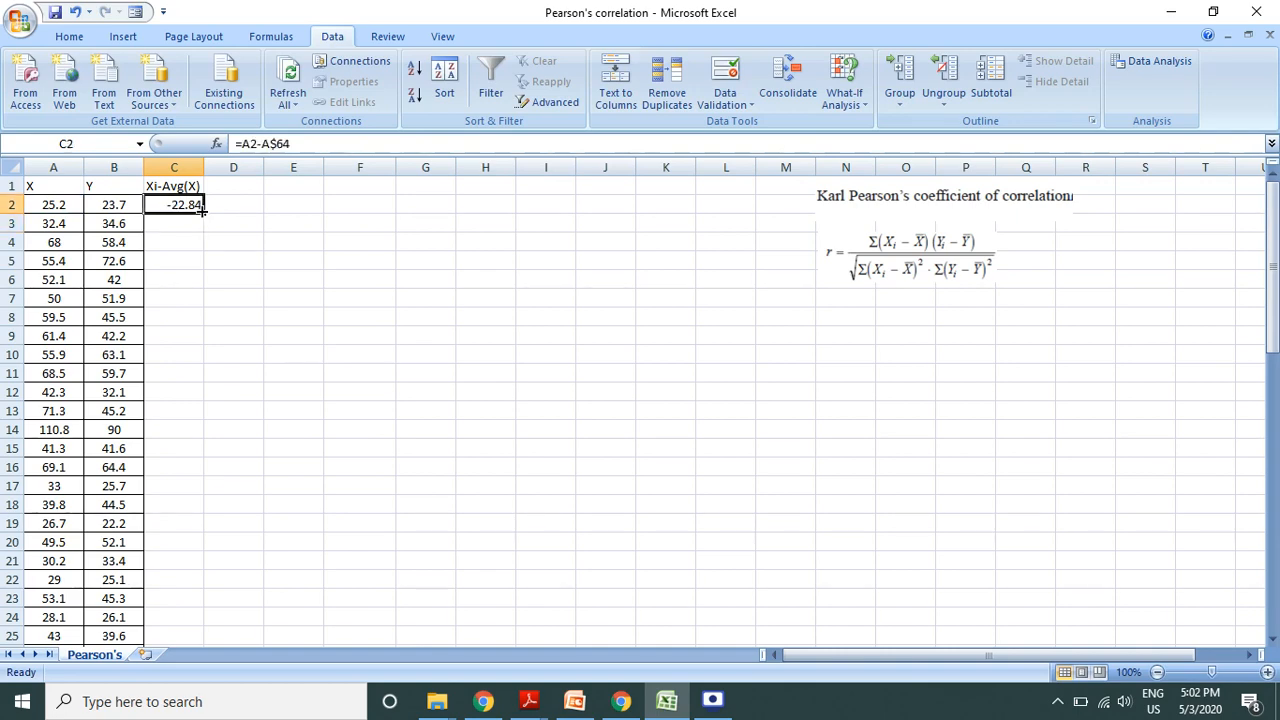
{"action": "left_click_drag", "start_coordinate": [201, 213], "coordinate": [207, 700]}
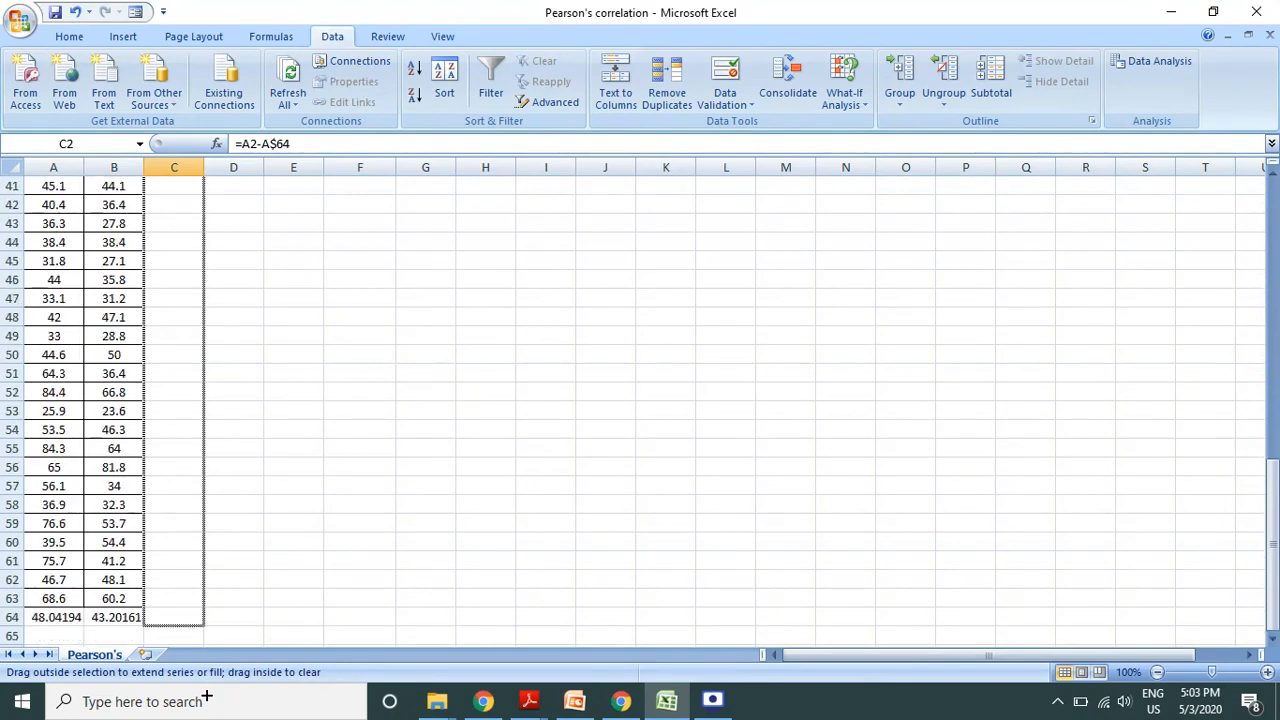
{"action": "left_click_drag", "start_coordinate": [202, 643], "coordinate": [199, 605]}
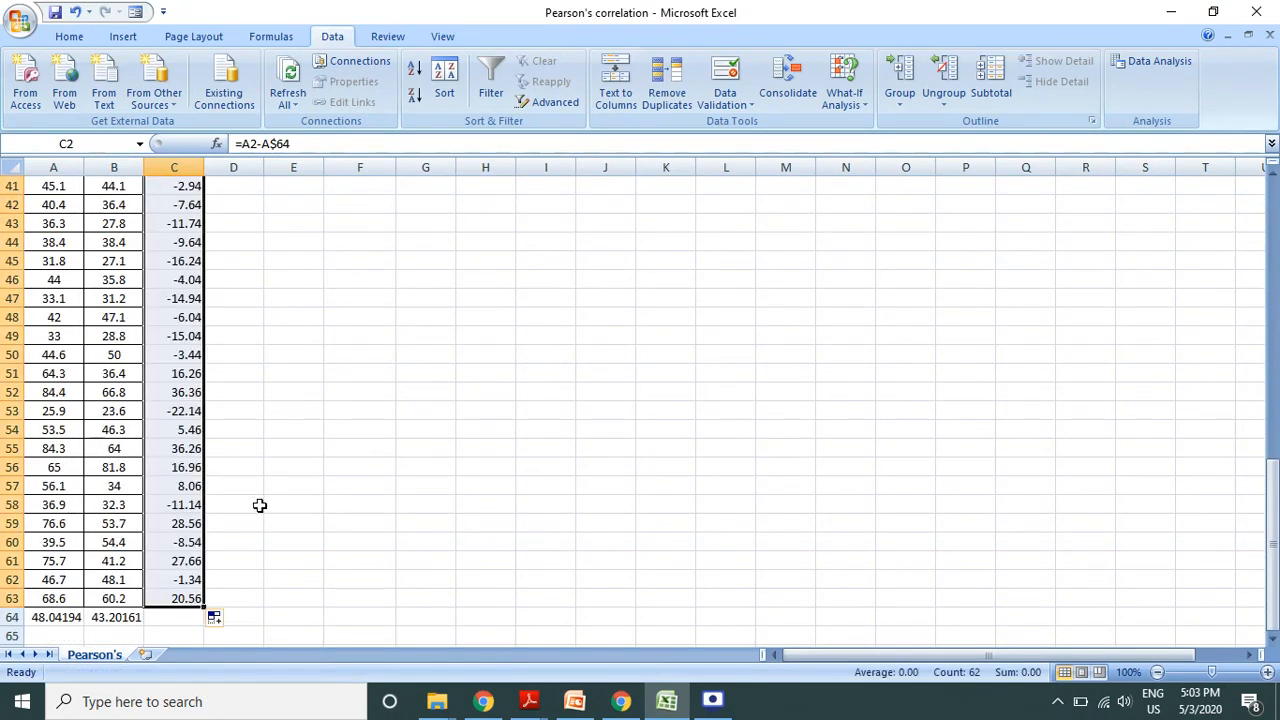
Check the filled formulas in cells C2 to C5 and look over the rest of the X deviation column
{"action": "scroll", "coordinate": [258, 504], "scroll_direction": "up", "scroll_amount": 8}
{"action": "scroll", "coordinate": [258, 504], "scroll_direction": "up", "scroll_amount": 5}
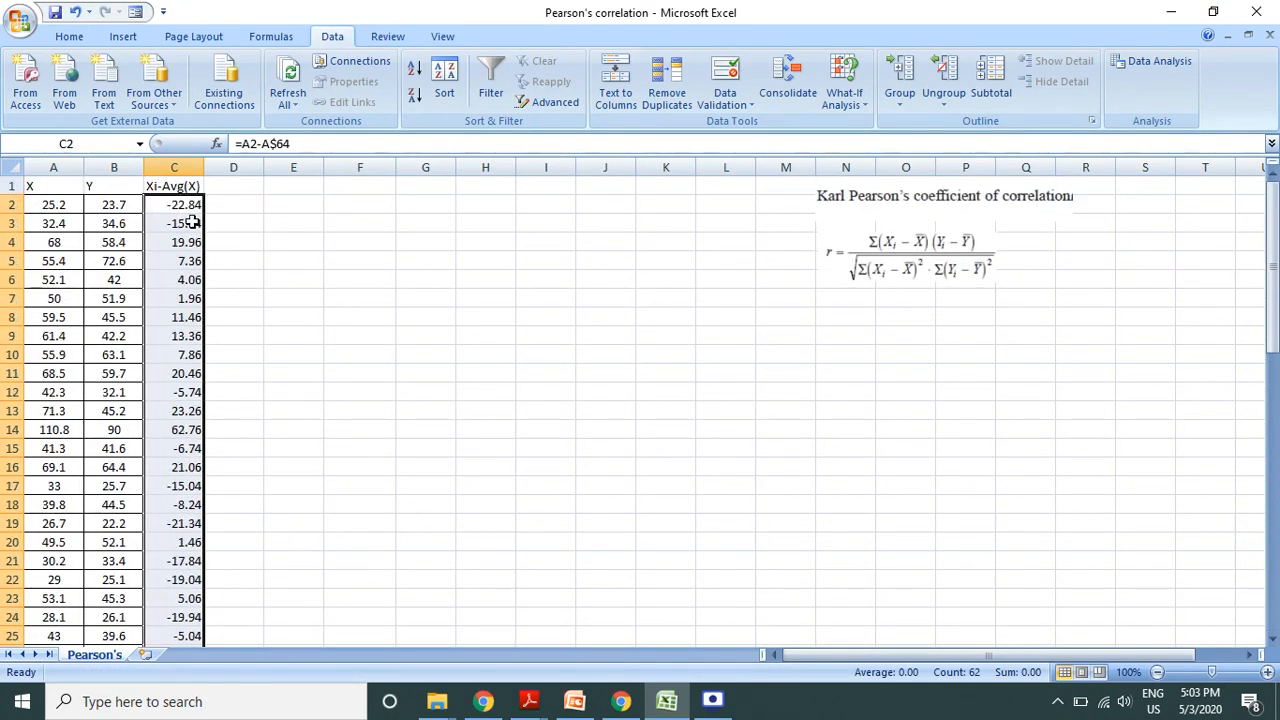
{"action": "left_click", "coordinate": [178, 210]}
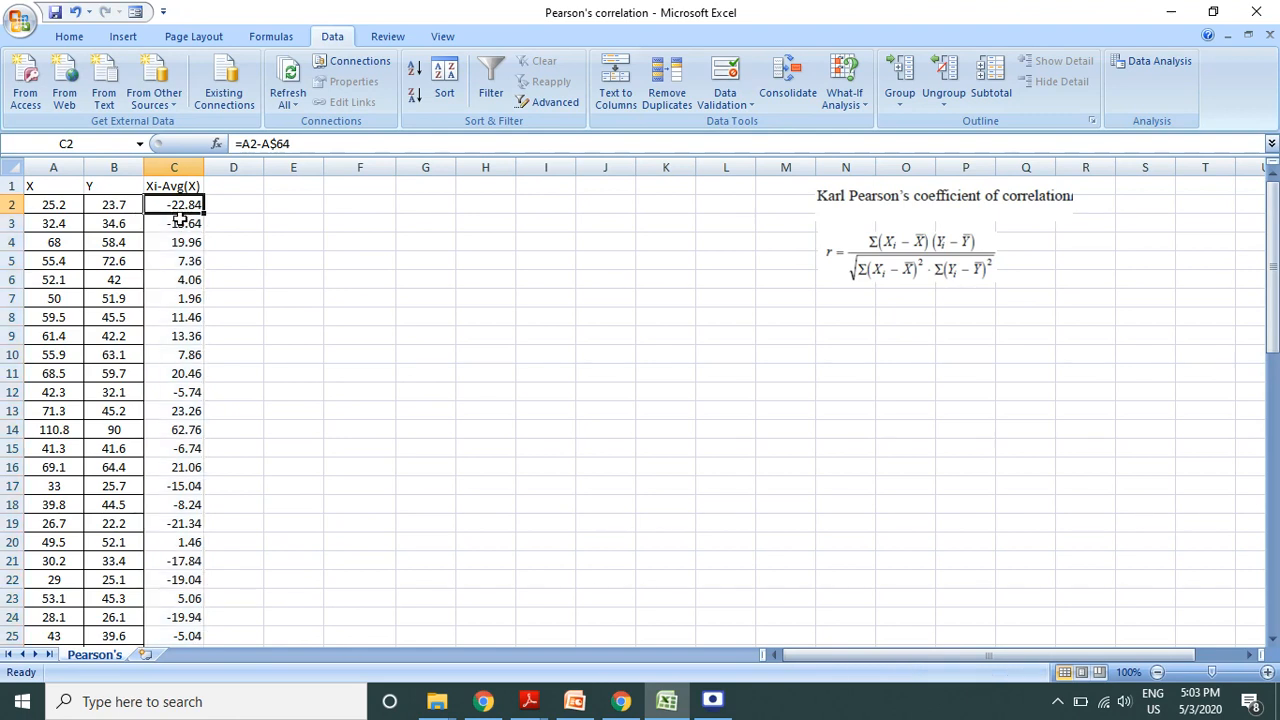
{"action": "left_click", "coordinate": [181, 224]}
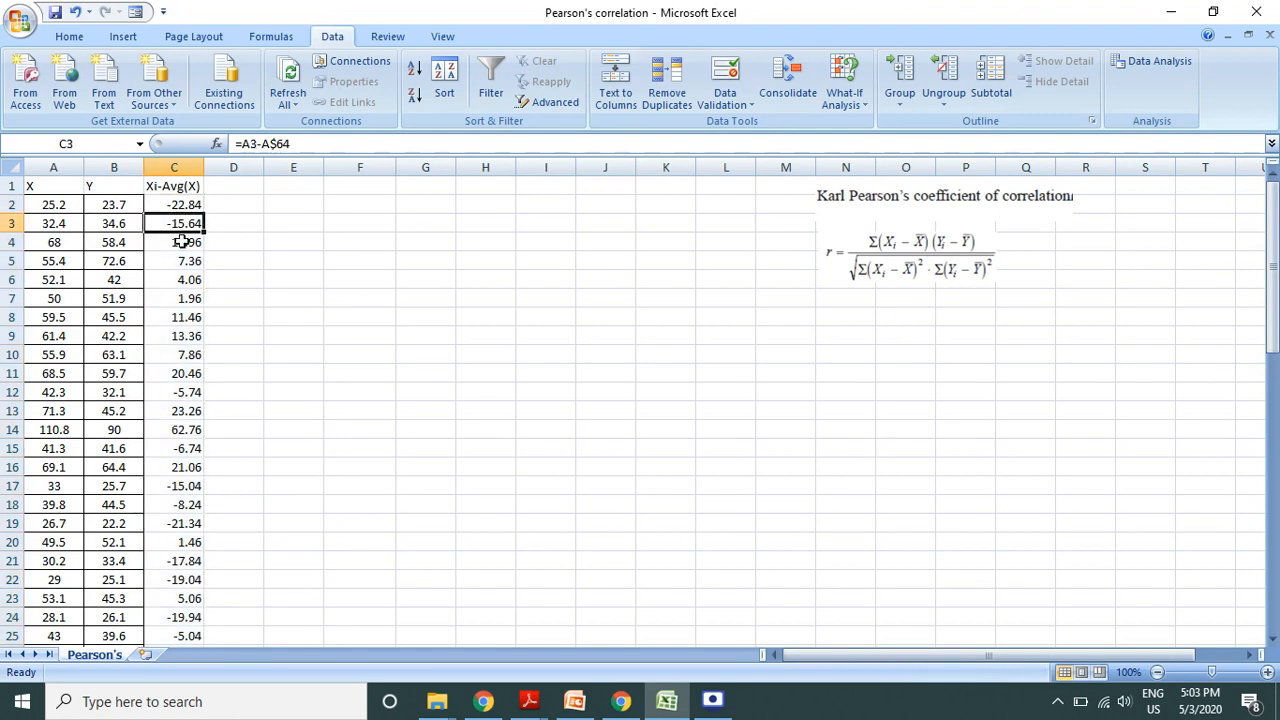
{"action": "left_click", "coordinate": [179, 241]}
{"action": "left_click", "coordinate": [178, 262]}
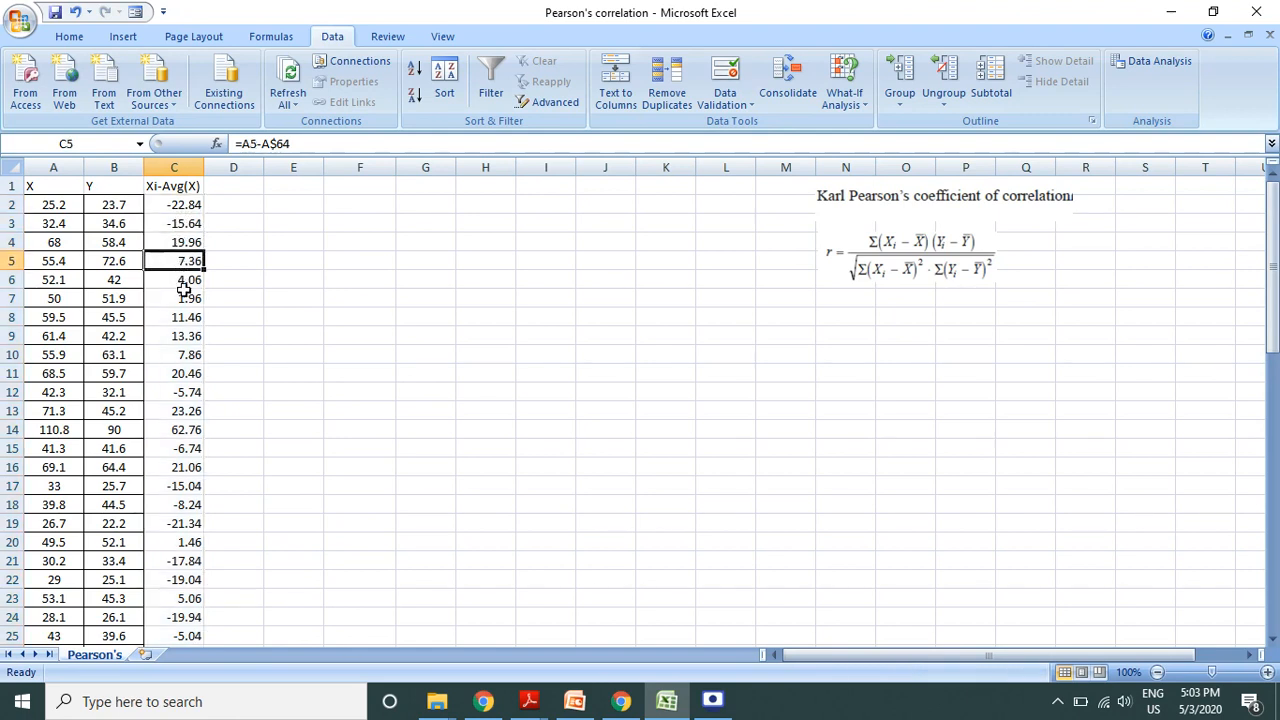
{"action": "scroll", "coordinate": [281, 491], "scroll_direction": "down", "scroll_amount": 15}
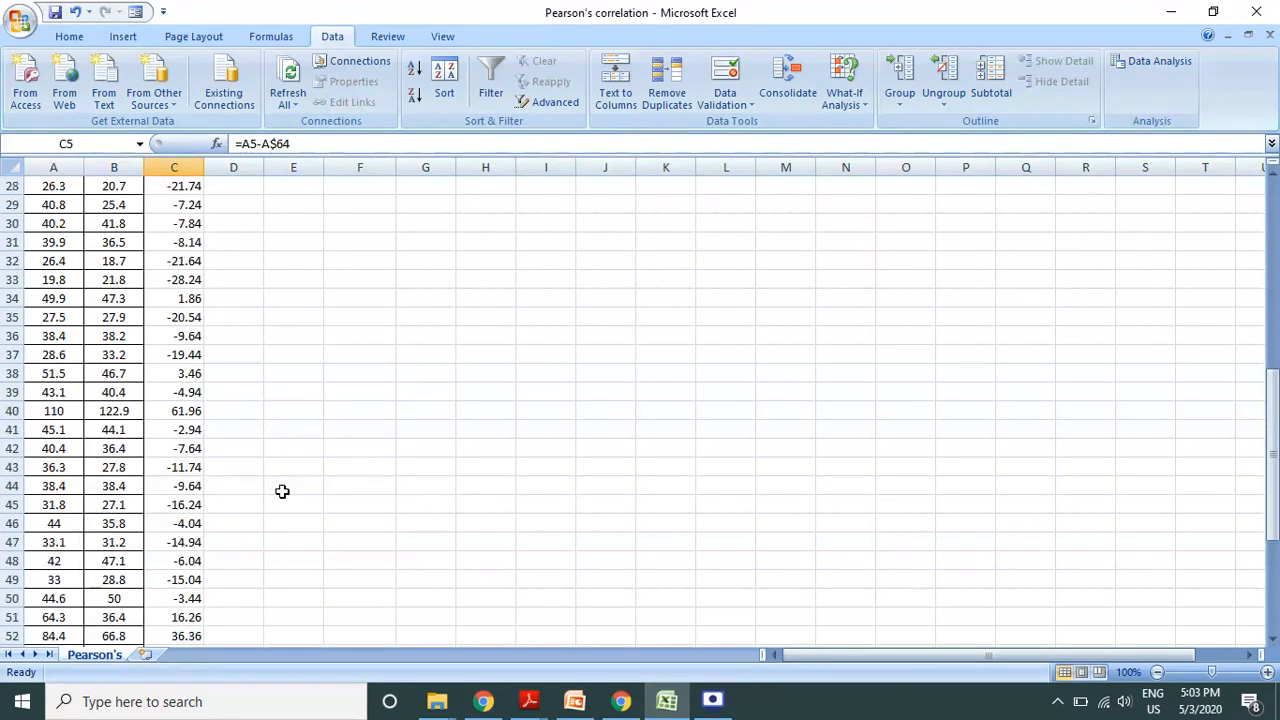
{"action": "scroll", "coordinate": [269, 263], "scroll_direction": "up", "scroll_amount": 15}
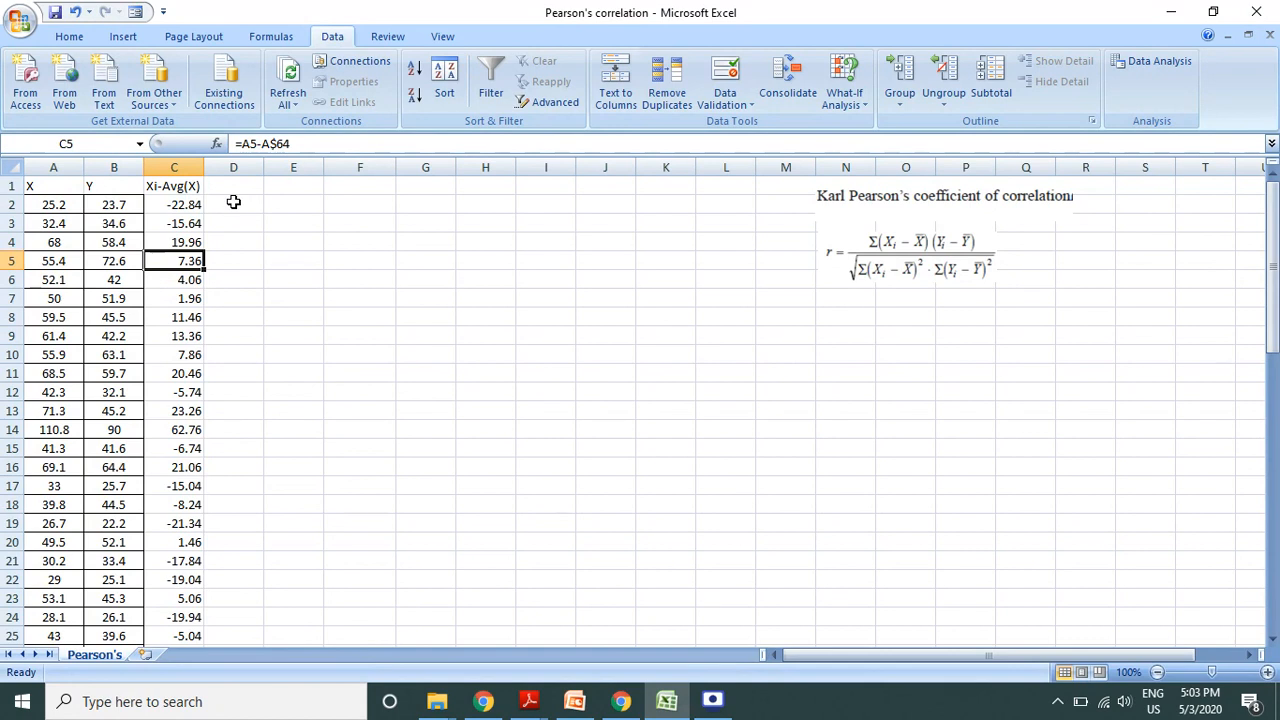
Enter the column heading Yi-Avg(Y) in cell D1
{"action": "left_click", "coordinate": [222, 185]}
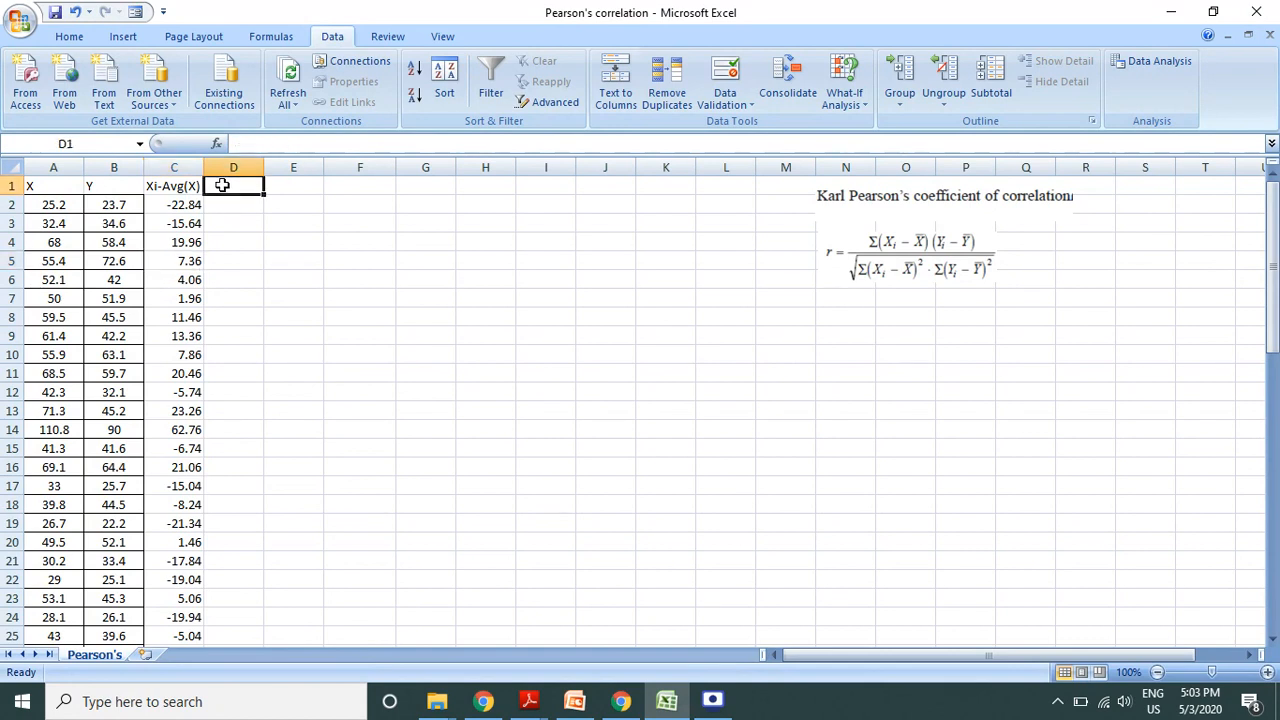
{"action": "type", "text": "Yi"}
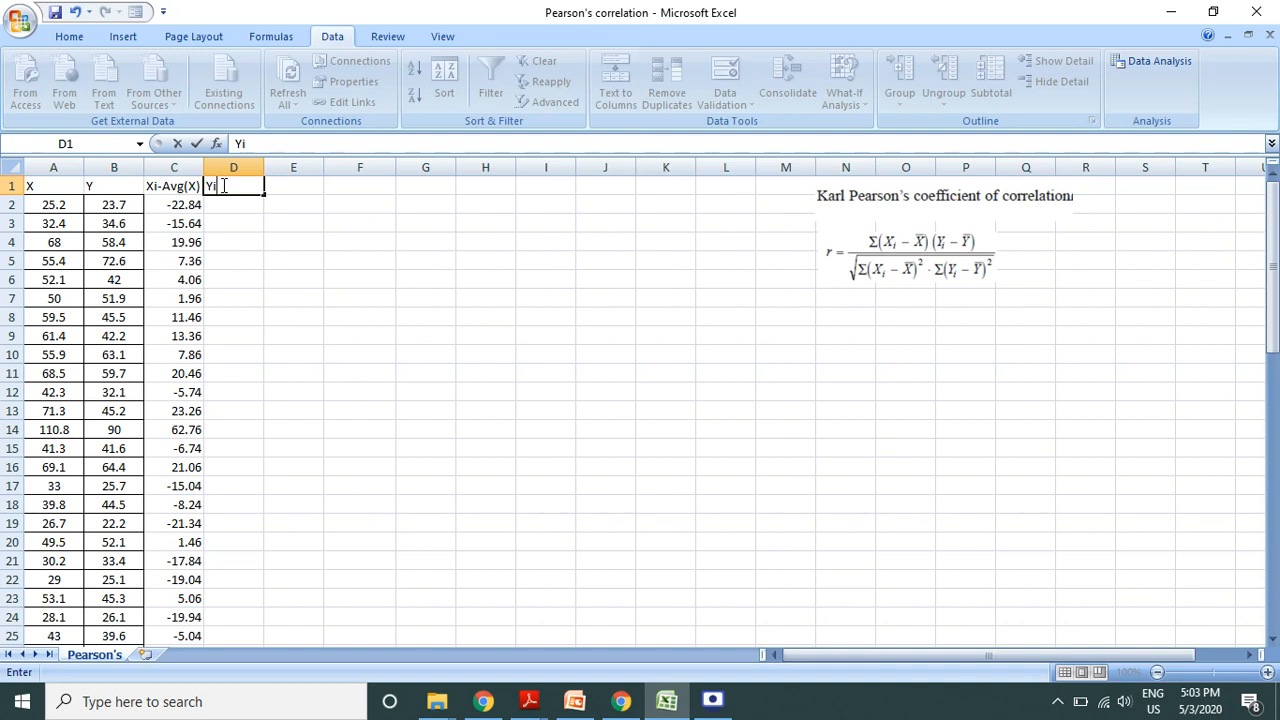
{"action": "type", "text": "-Avg(Y)"}
Enter the formula =B2-B$64 in cell D2, accepting the proposed formula correction
{"action": "left_click", "coordinate": [222, 201]}
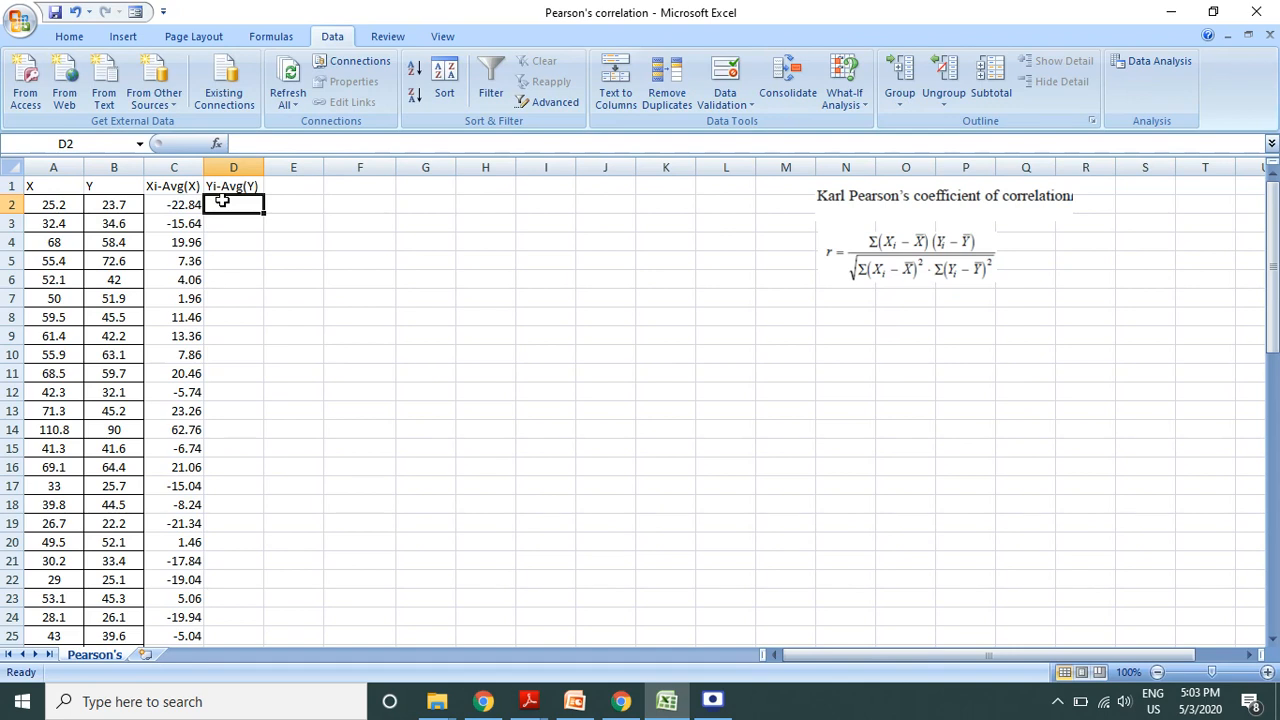
{"action": "type", "text": "="}
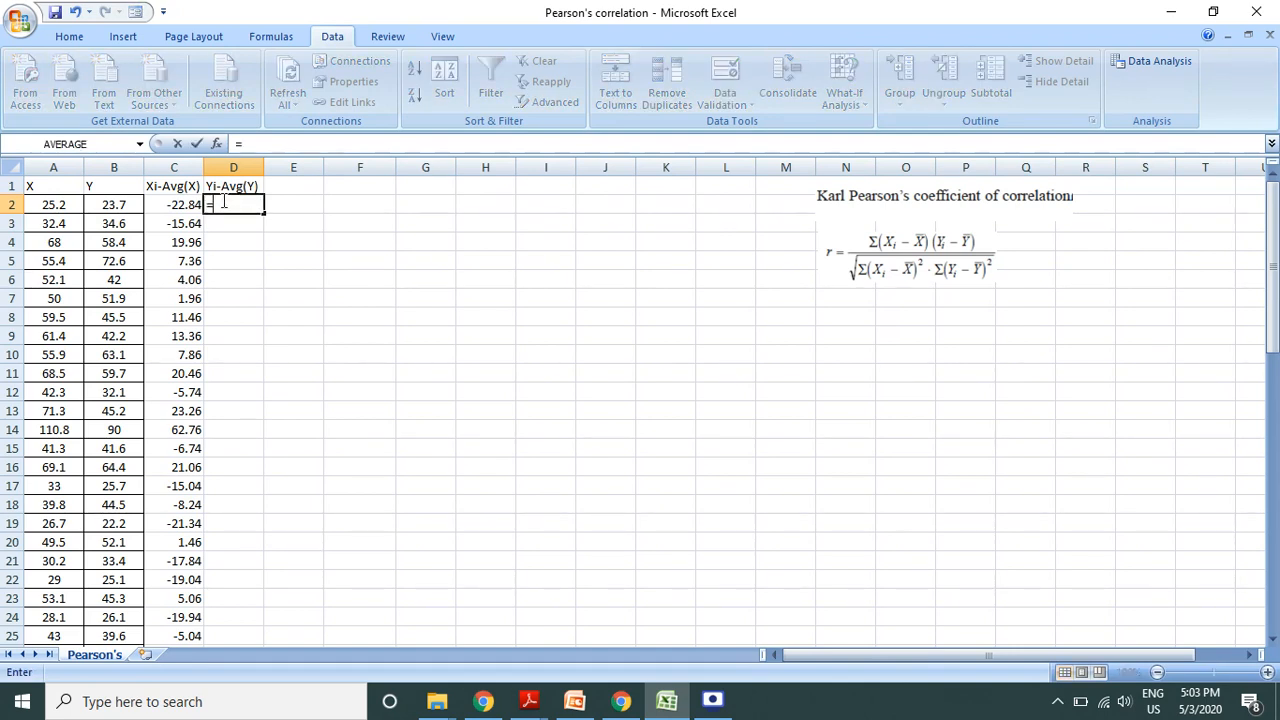
{"action": "type", "text": "B2-"}
{"action": "type", "text": "B$64"}
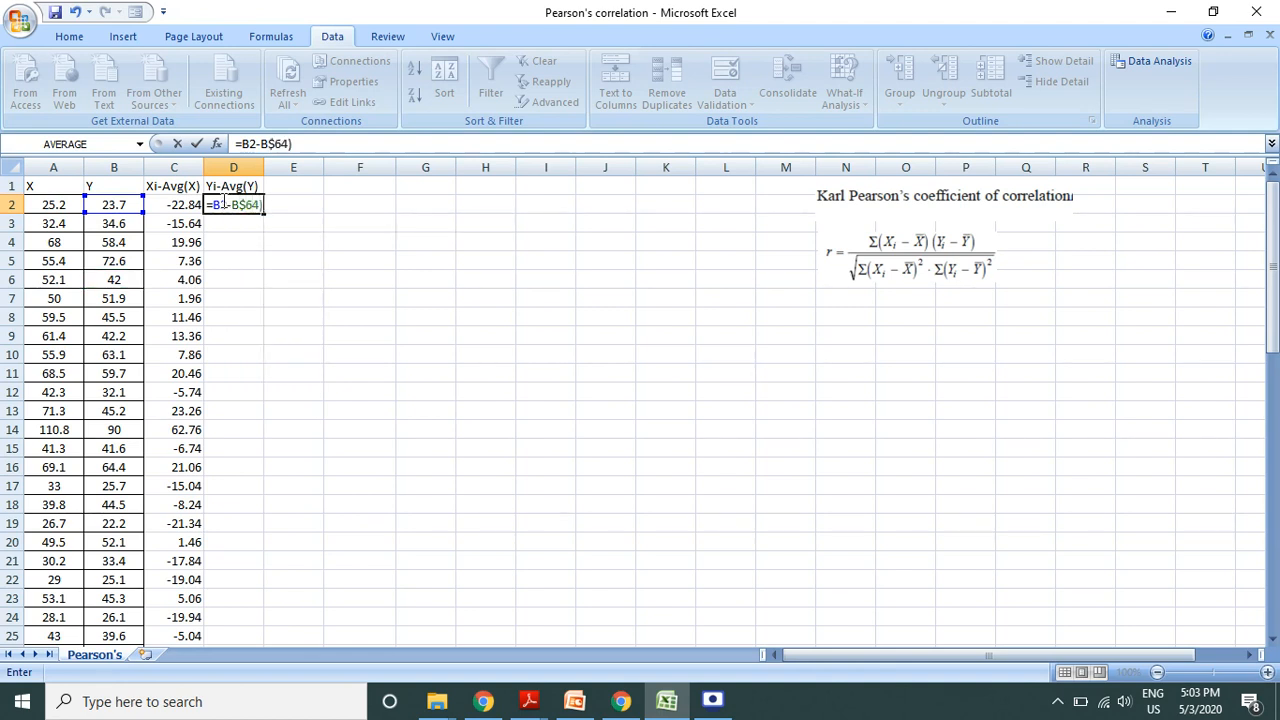
{"action": "type", "text": ")"}
{"action": "key", "text": "Return"}
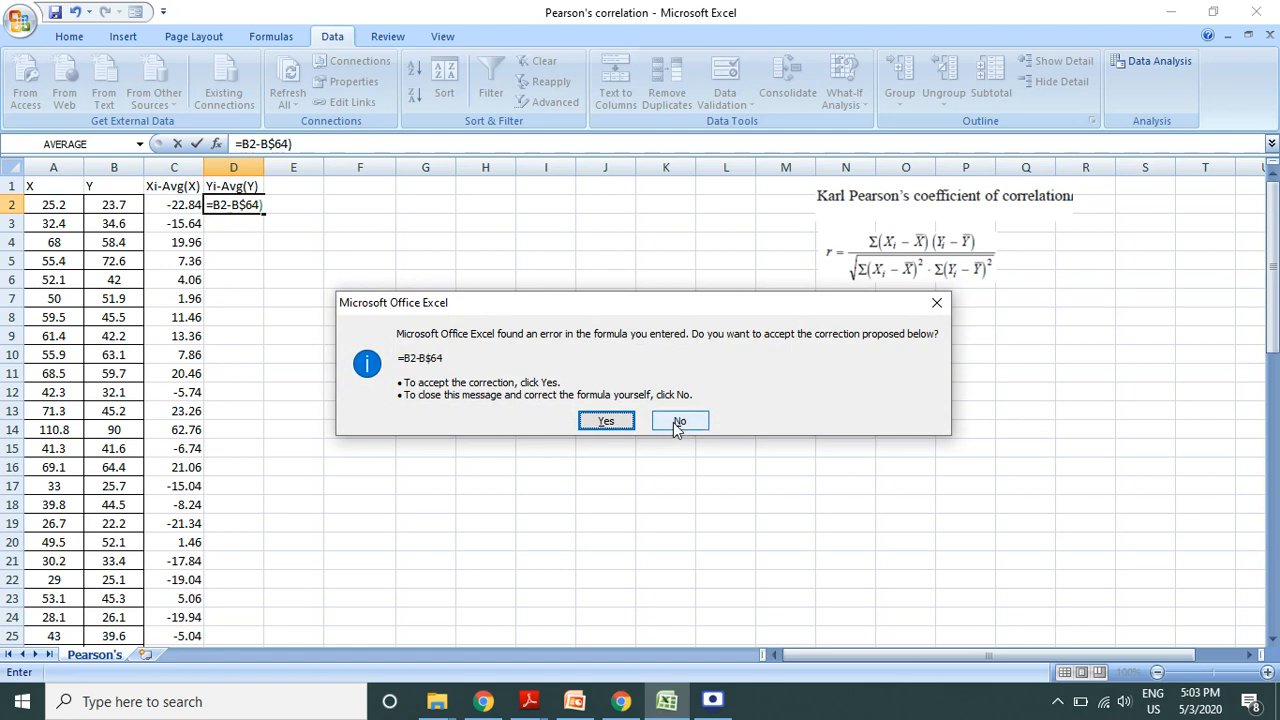
{"action": "left_click", "coordinate": [608, 422]}
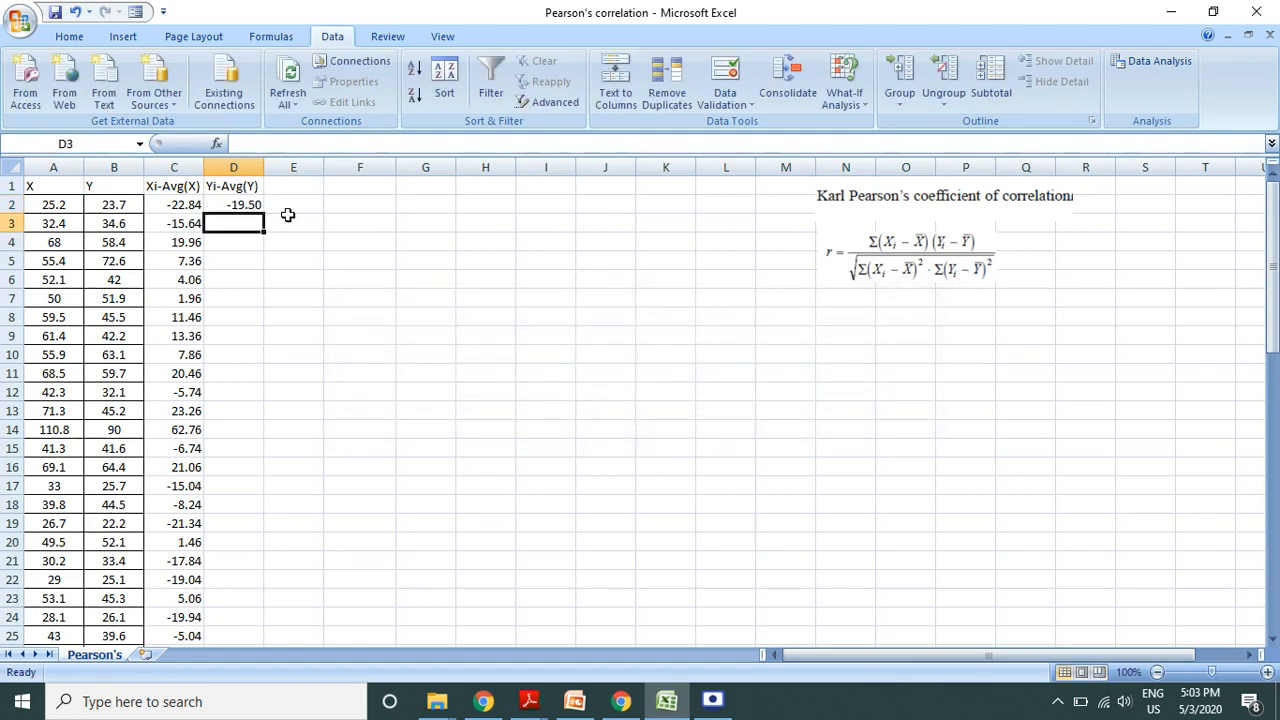
Fill the Y deviation formula from D2 down through D63 and check the formulas in cells D3 and D4
{"action": "left_click", "coordinate": [250, 203]}
{"action": "left_click_drag", "start_coordinate": [264, 211], "coordinate": [250, 616]}
{"action": "scroll", "coordinate": [310, 474], "scroll_direction": "up", "scroll_amount": 13}
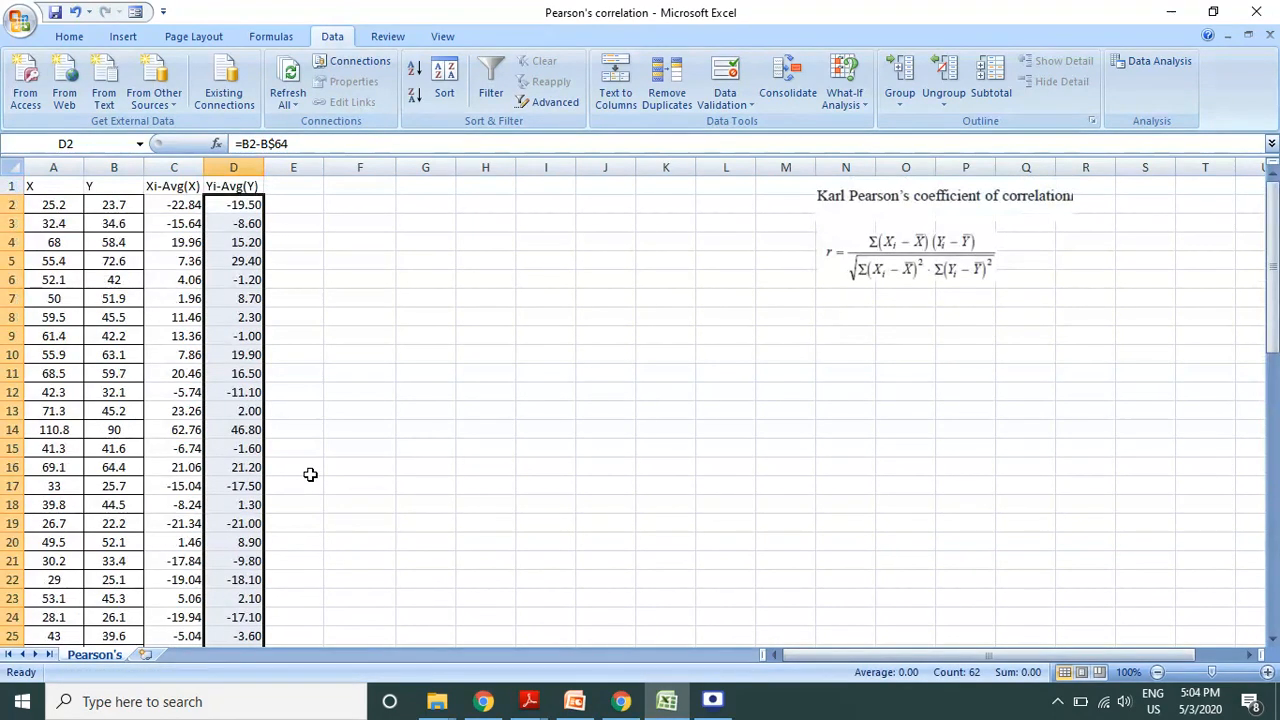
{"action": "left_click", "coordinate": [236, 225]}
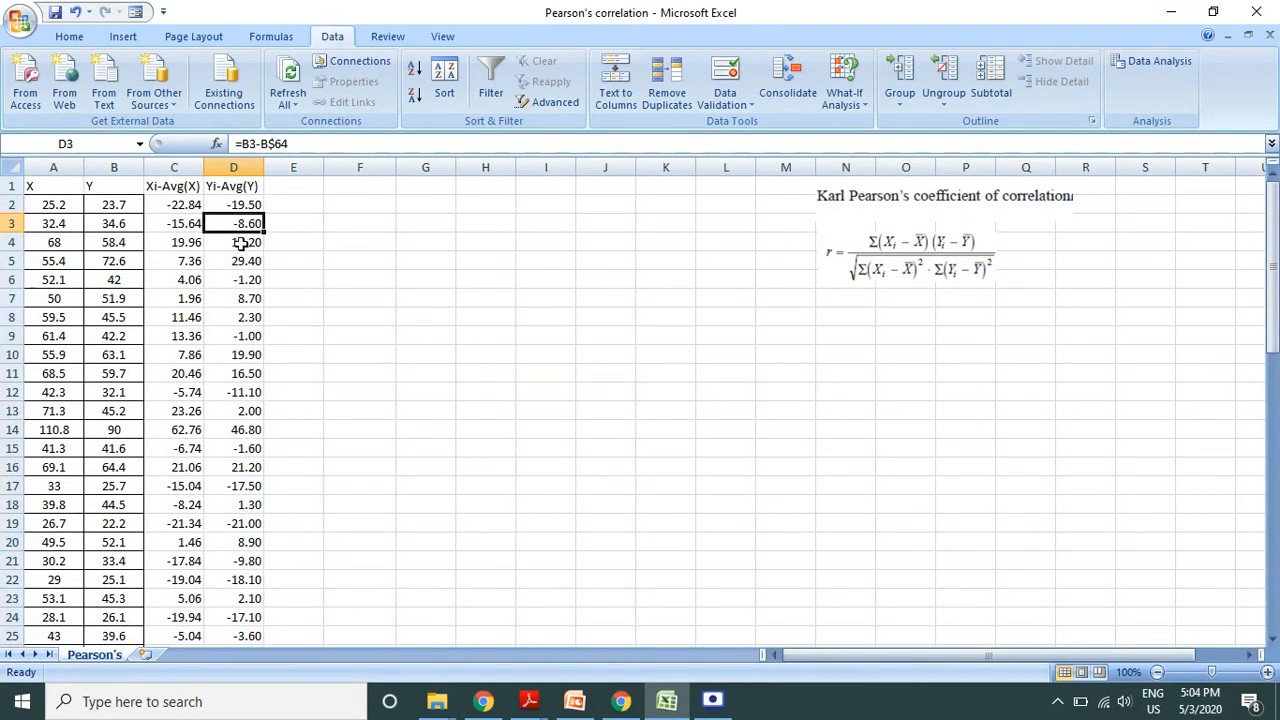
{"action": "left_click", "coordinate": [241, 244]}
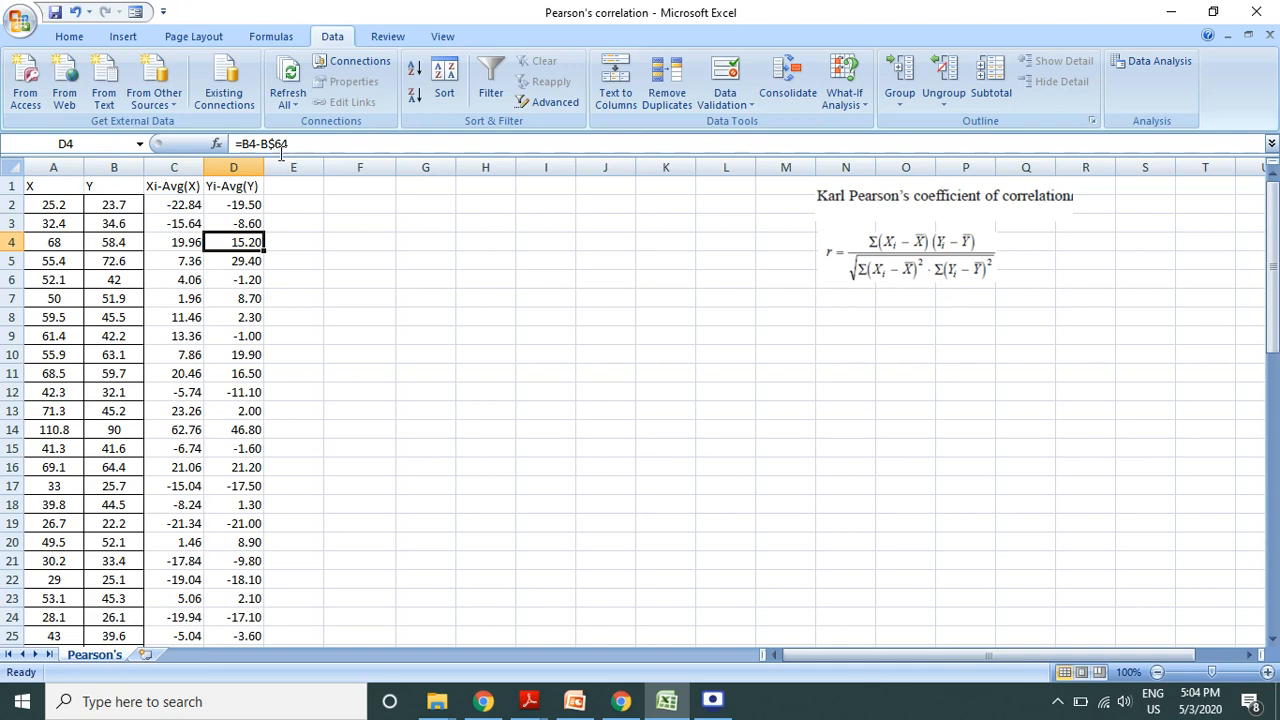
Sum the X deviations with =SUM(C2:C63) in cell C64 and copy the formula across to D64
{"action": "scroll", "coordinate": [270, 450], "scroll_direction": "down", "scroll_amount": 17}
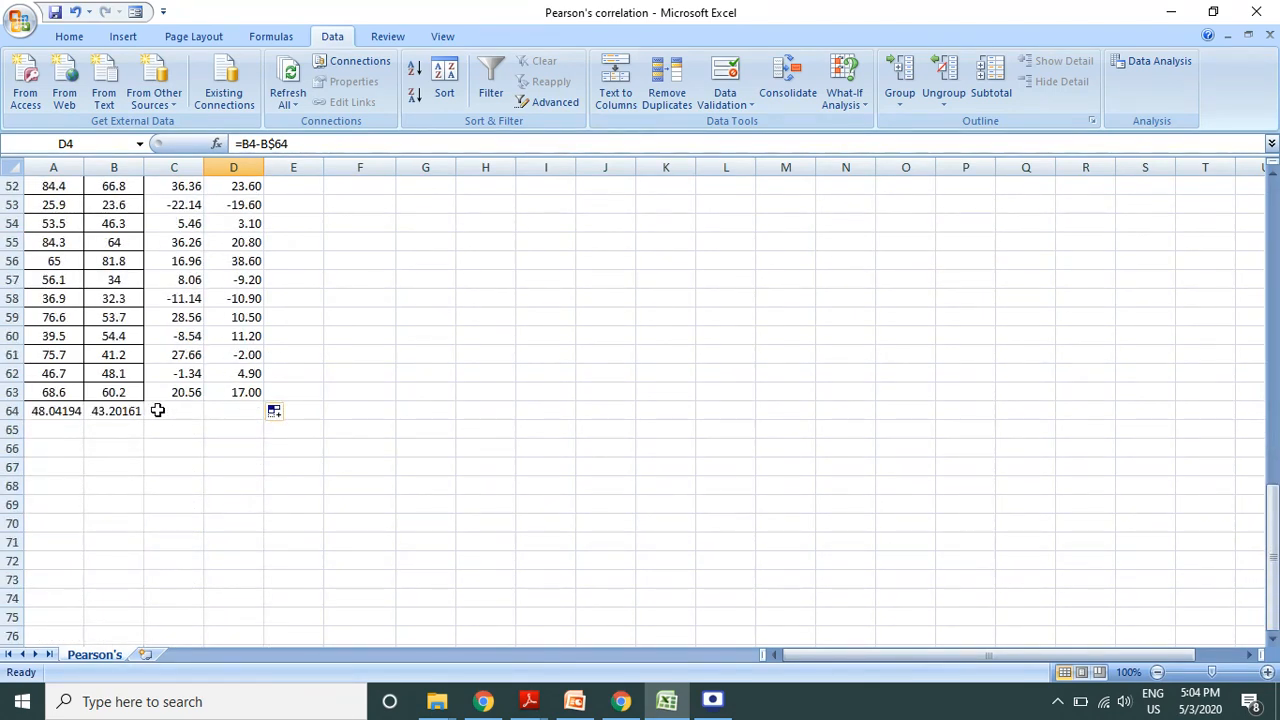
{"action": "left_click", "coordinate": [157, 410]}
{"action": "type", "text": "="}
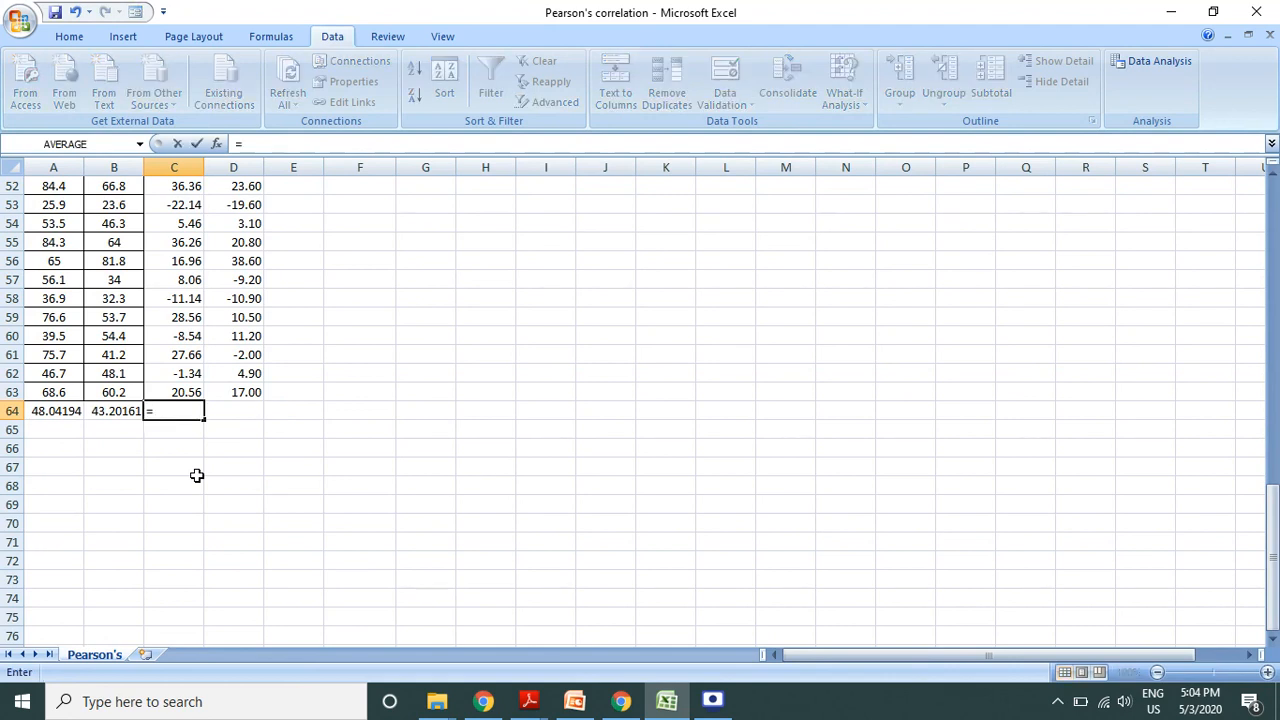
{"action": "type", "text": "sum"}
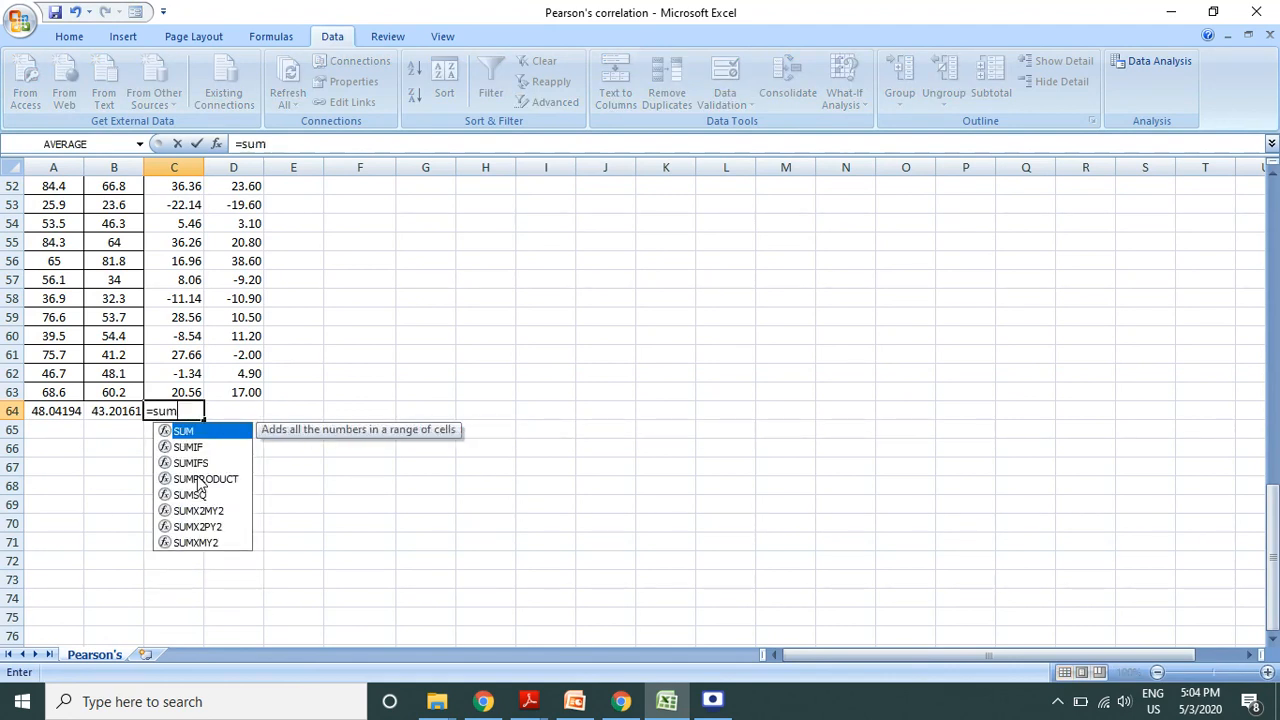
{"action": "type", "text": "("}
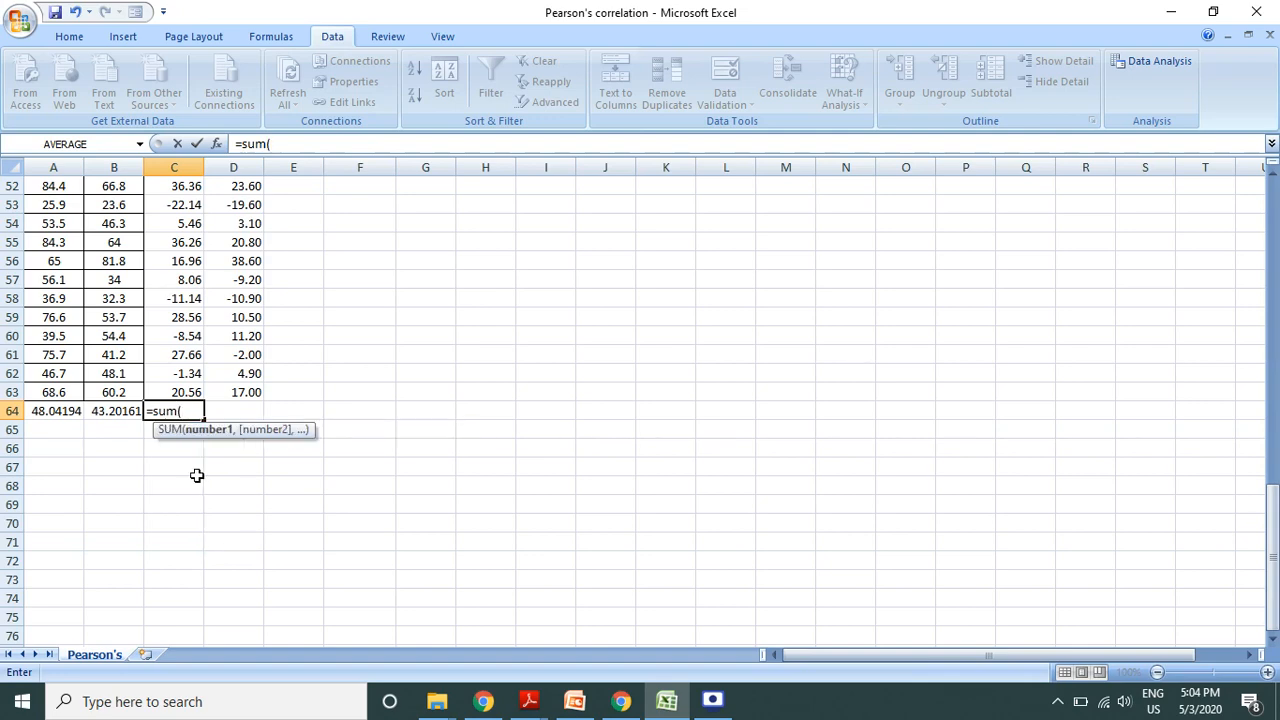
{"action": "scroll", "coordinate": [240, 317], "scroll_direction": "up", "scroll_amount": 17}
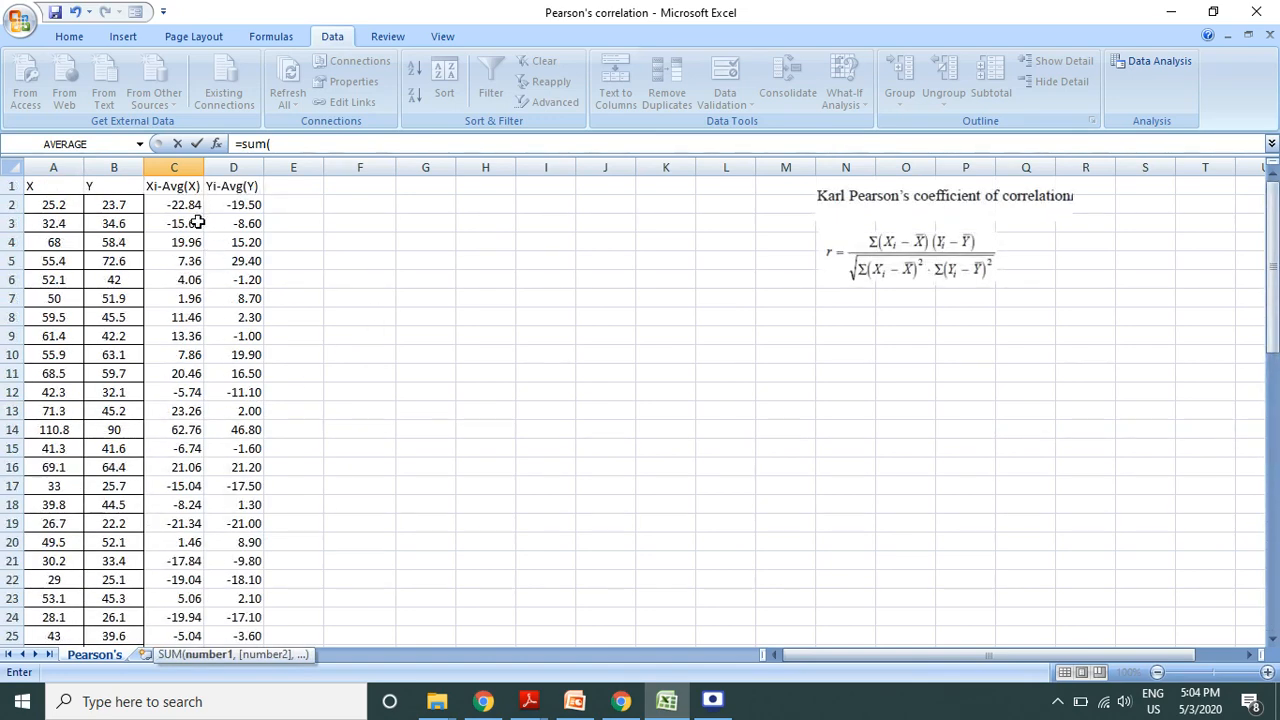
{"action": "left_click_drag", "start_coordinate": [177, 205], "coordinate": [199, 600]}
{"action": "type", "text": ")"}
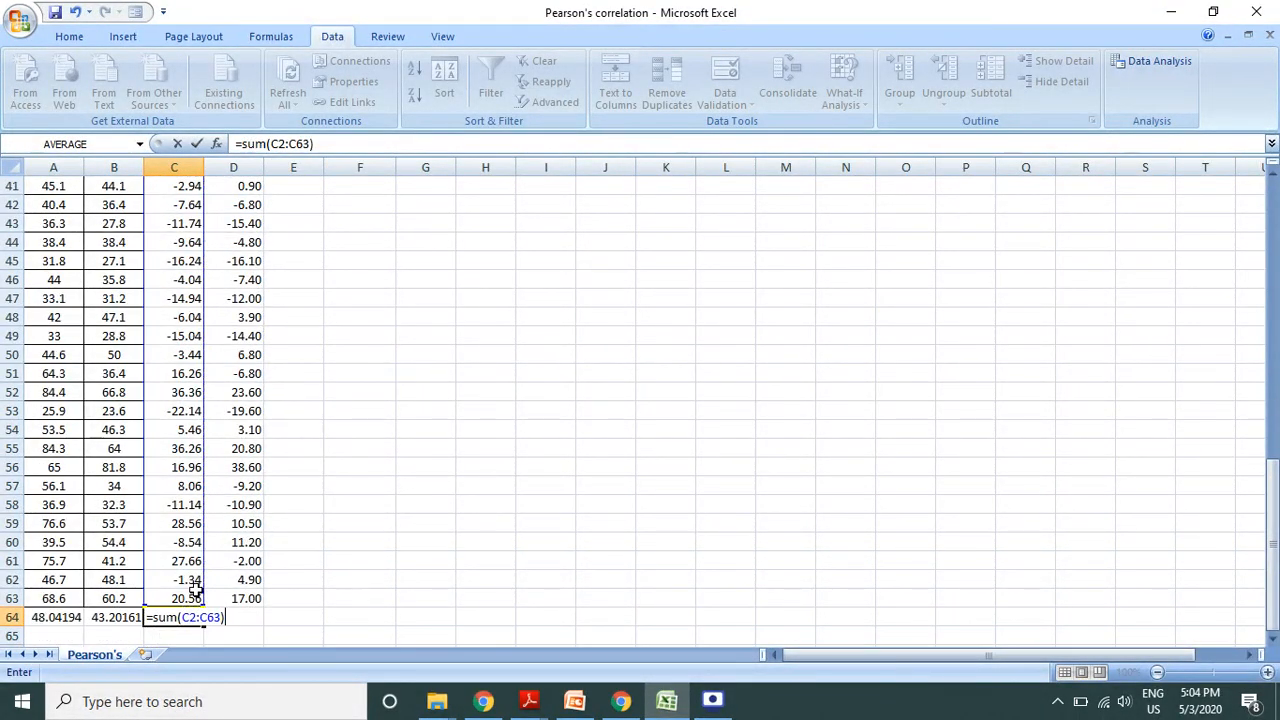
{"action": "key", "text": "Return"}
{"action": "left_click", "coordinate": [172, 618]}
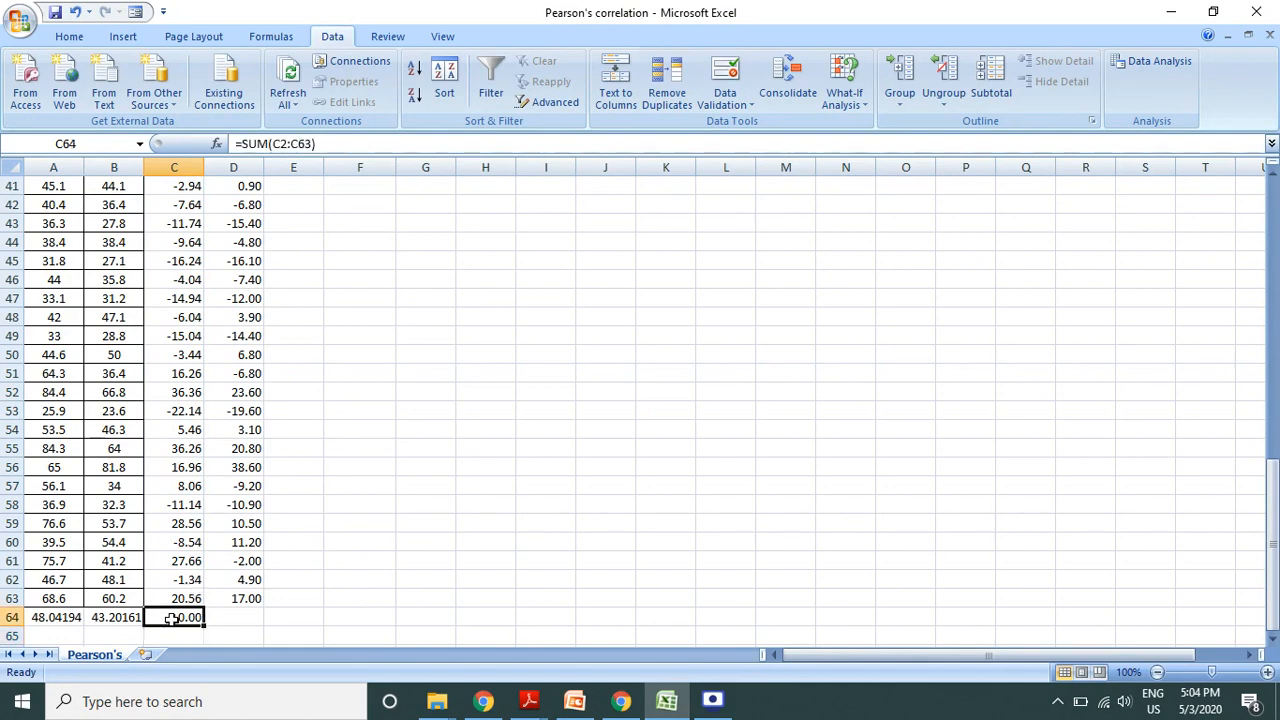
{"action": "left_click_drag", "start_coordinate": [203, 621], "coordinate": [262, 622]}
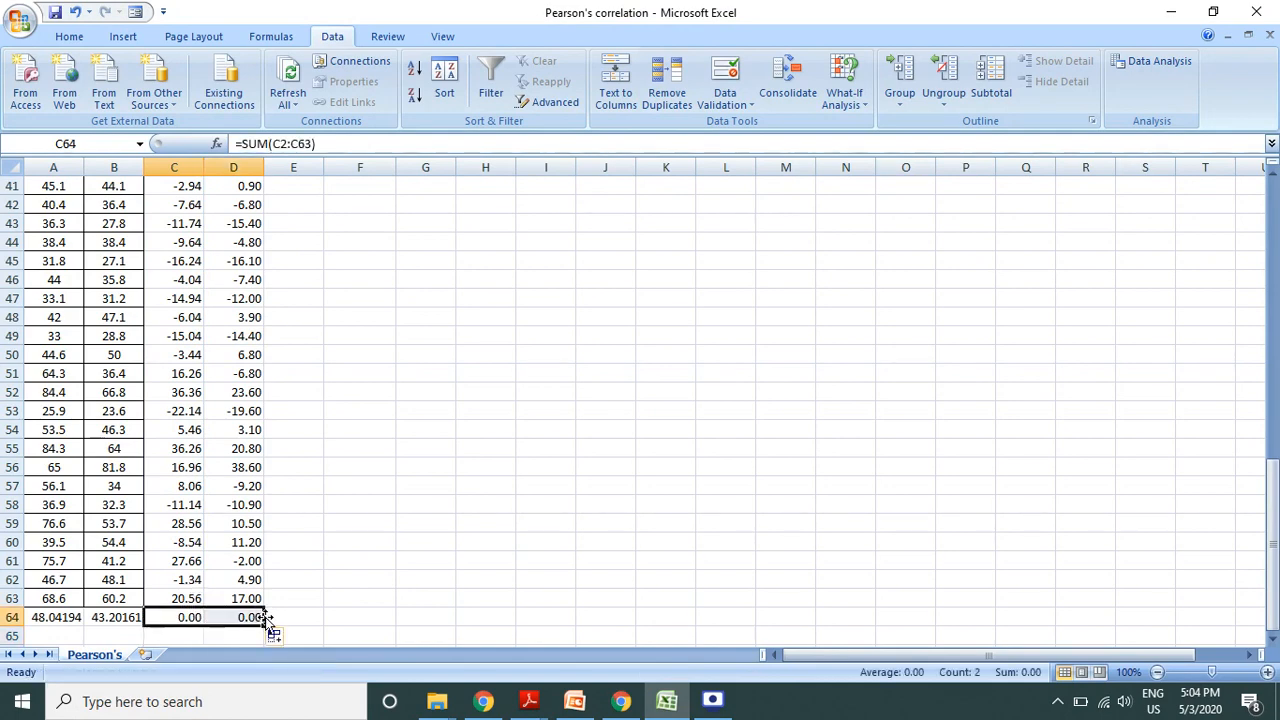
Enter the column heading C*D in cell E1 for the products of the deviations
{"action": "scroll", "coordinate": [329, 524], "scroll_direction": "up", "scroll_amount": 13}
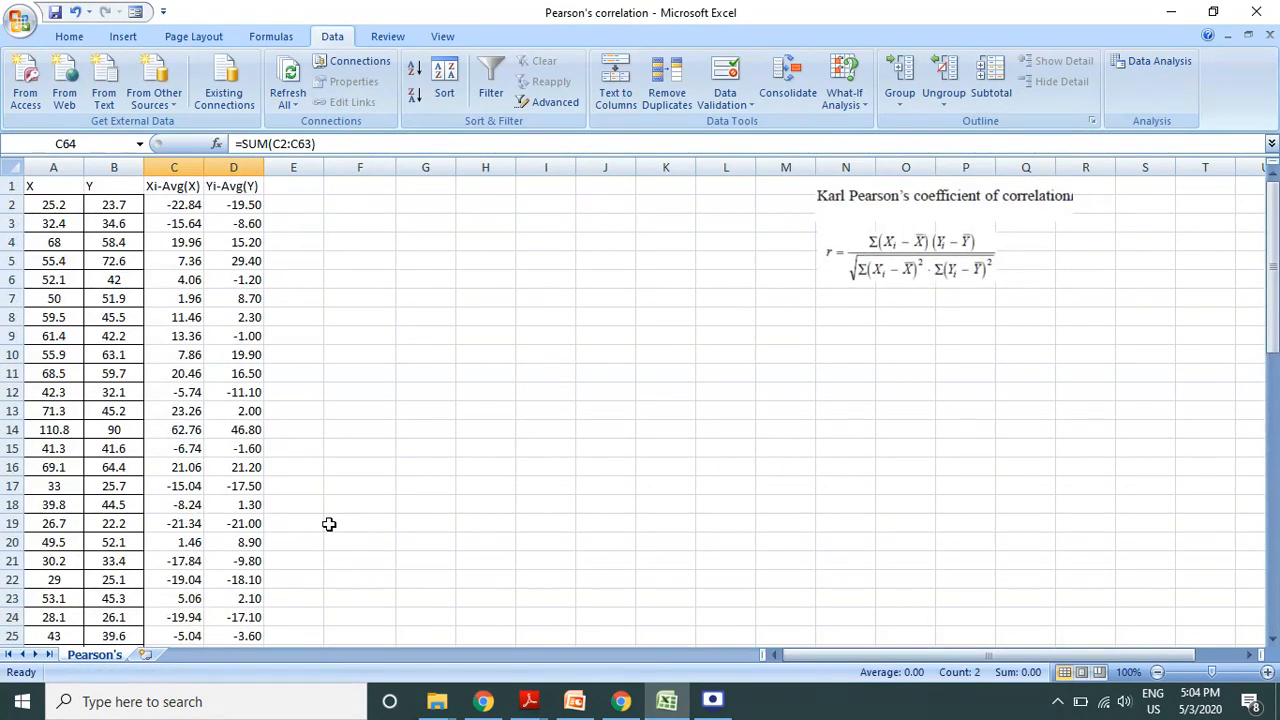
{"action": "left_click", "coordinate": [290, 190]}
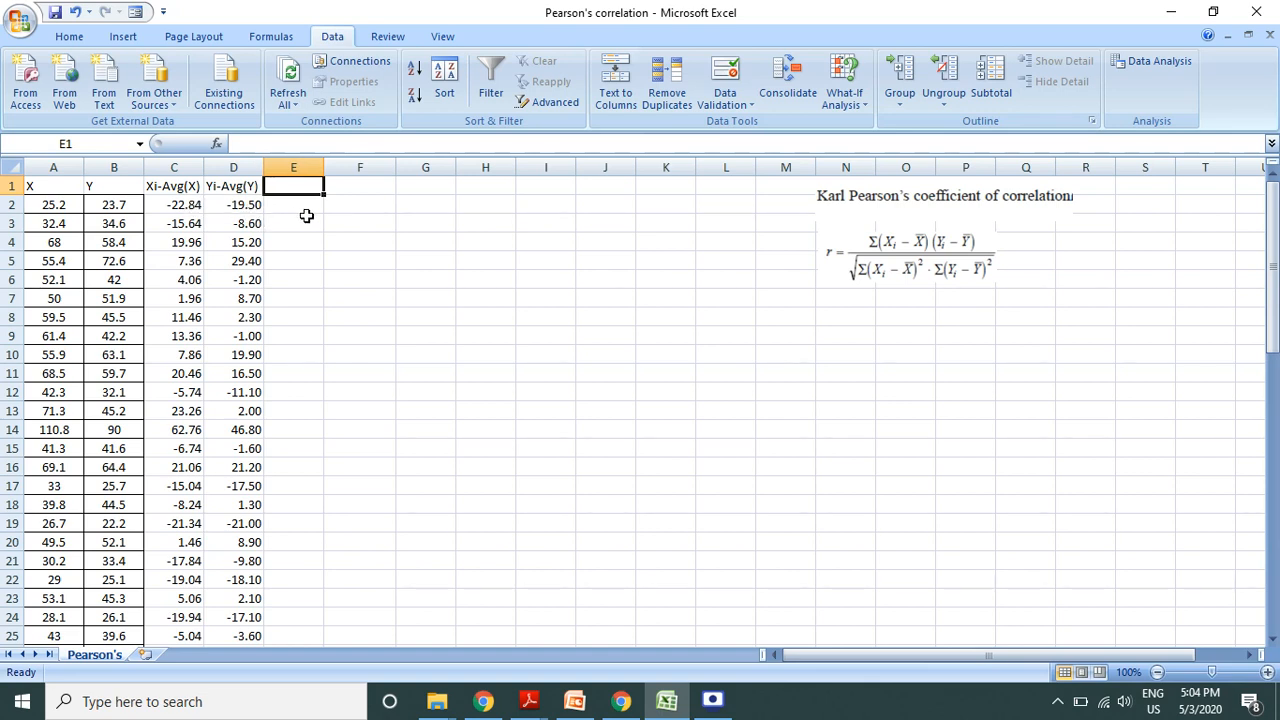
{"action": "type", "text": "C"}
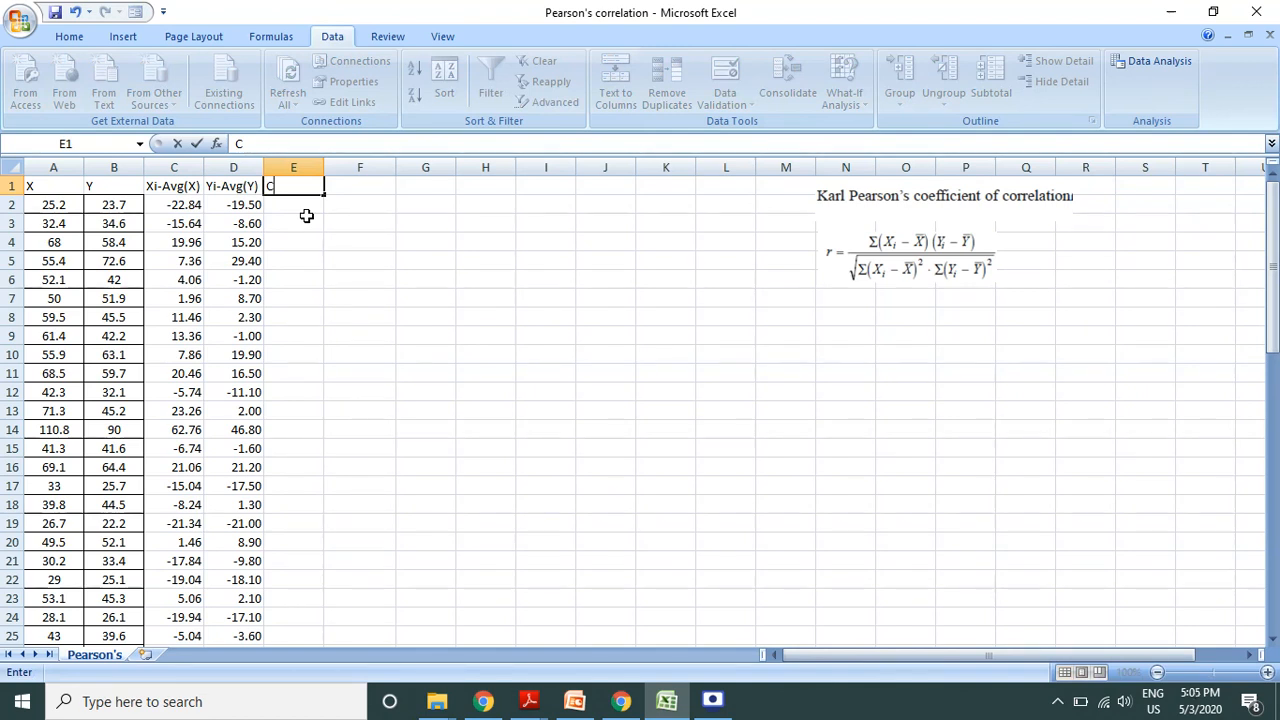
{"action": "type", "text": "*D"}
Enter the formula =C2*D2 in cell E2 and fill it down through E63
{"action": "left_click", "coordinate": [292, 205]}
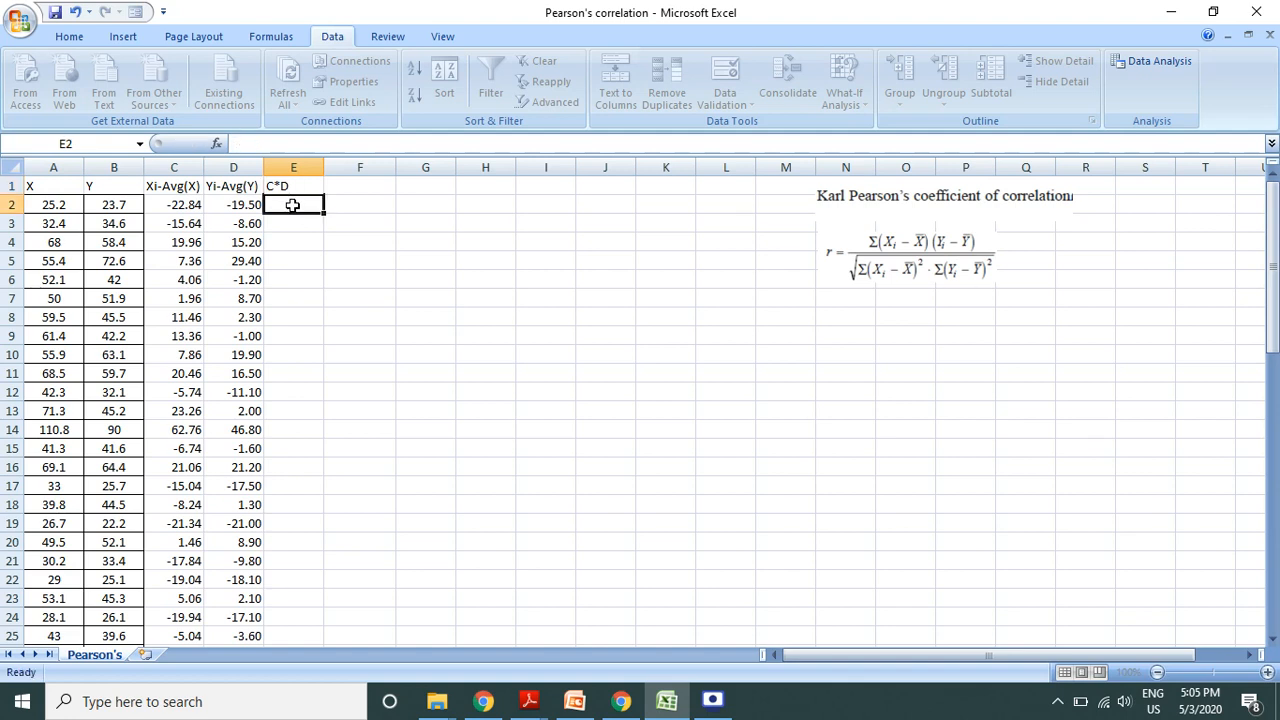
{"action": "type", "text": "="}
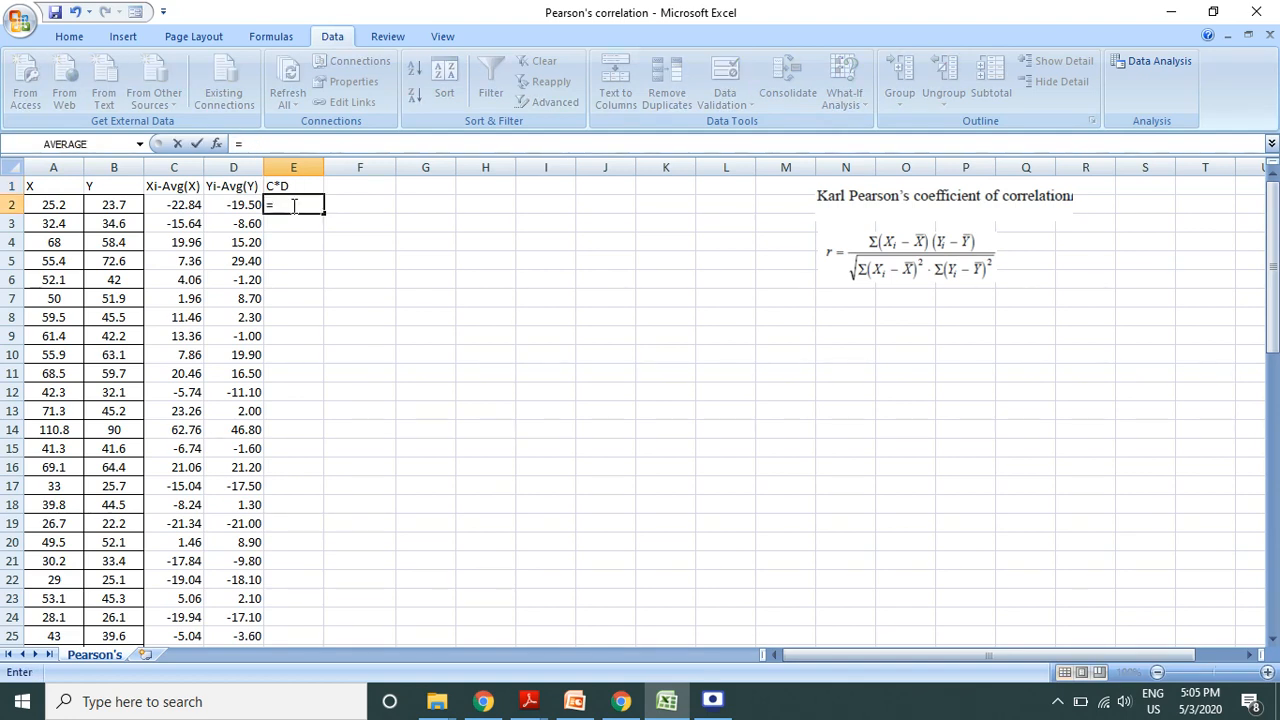
{"action": "type", "text": "C2*D2"}
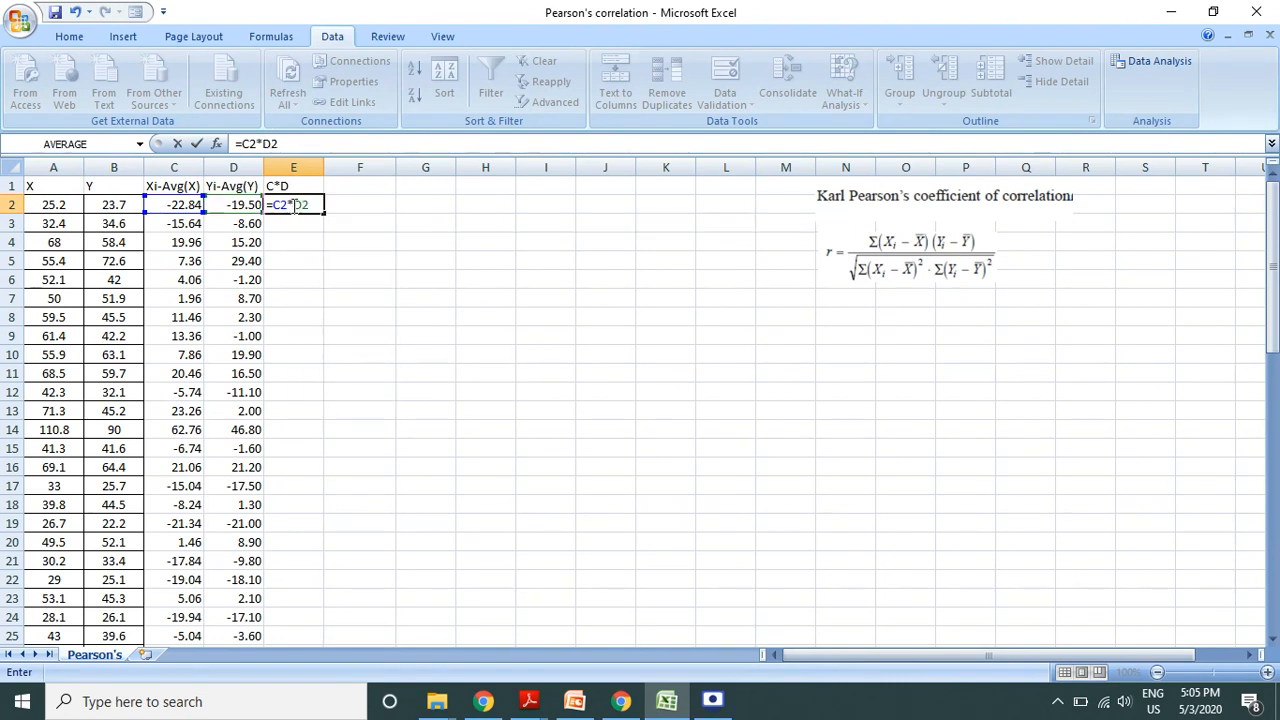
{"action": "key", "text": "Return"}
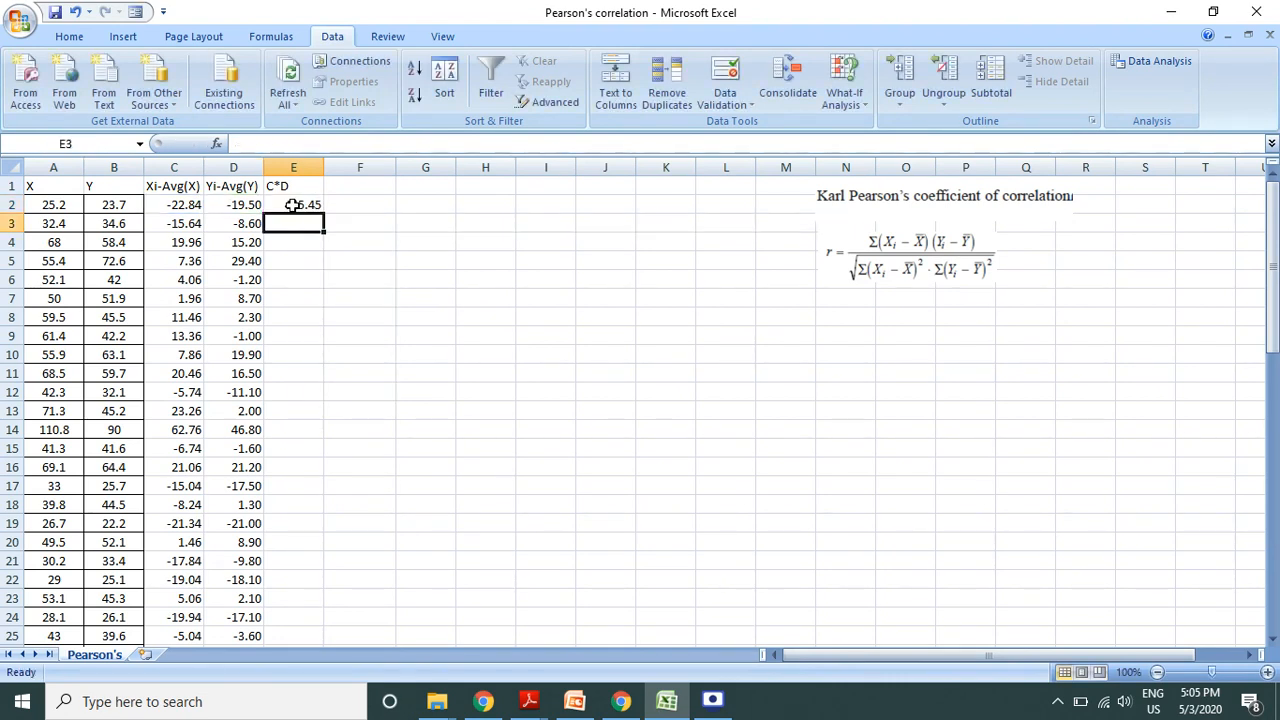
{"action": "left_click", "coordinate": [298, 205]}
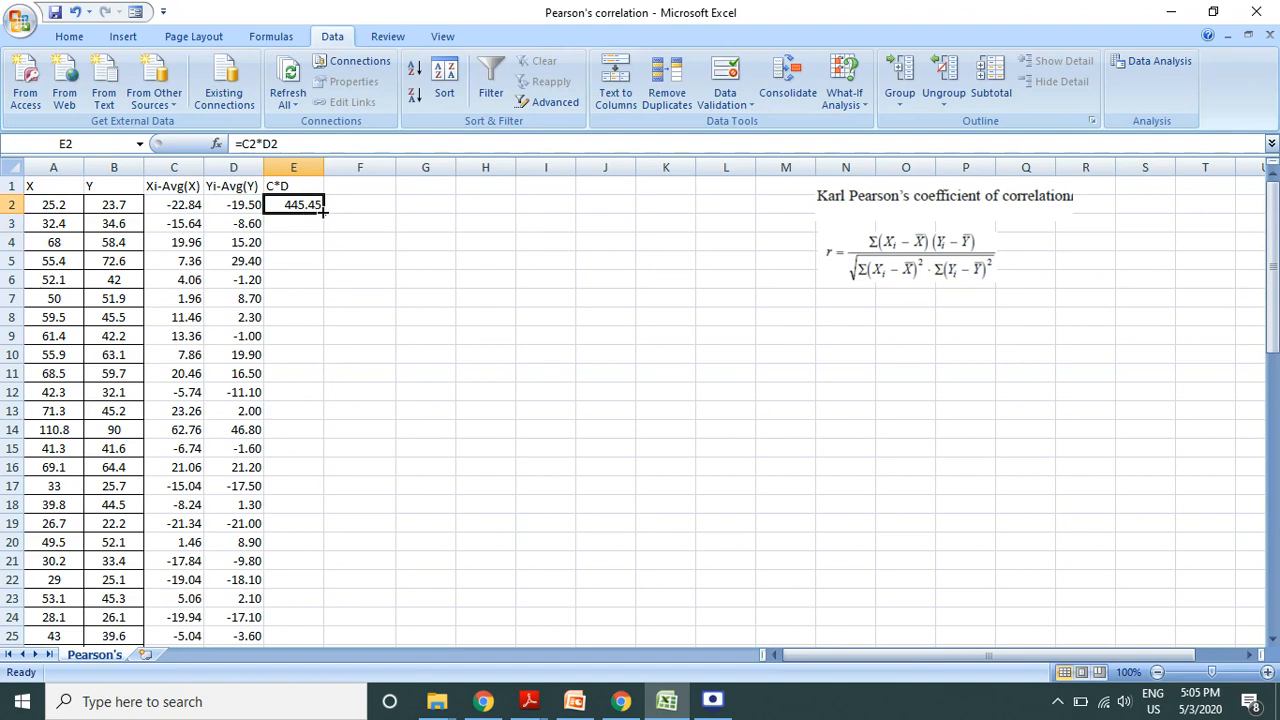
{"action": "left_click_drag", "start_coordinate": [322, 211], "coordinate": [306, 586]}
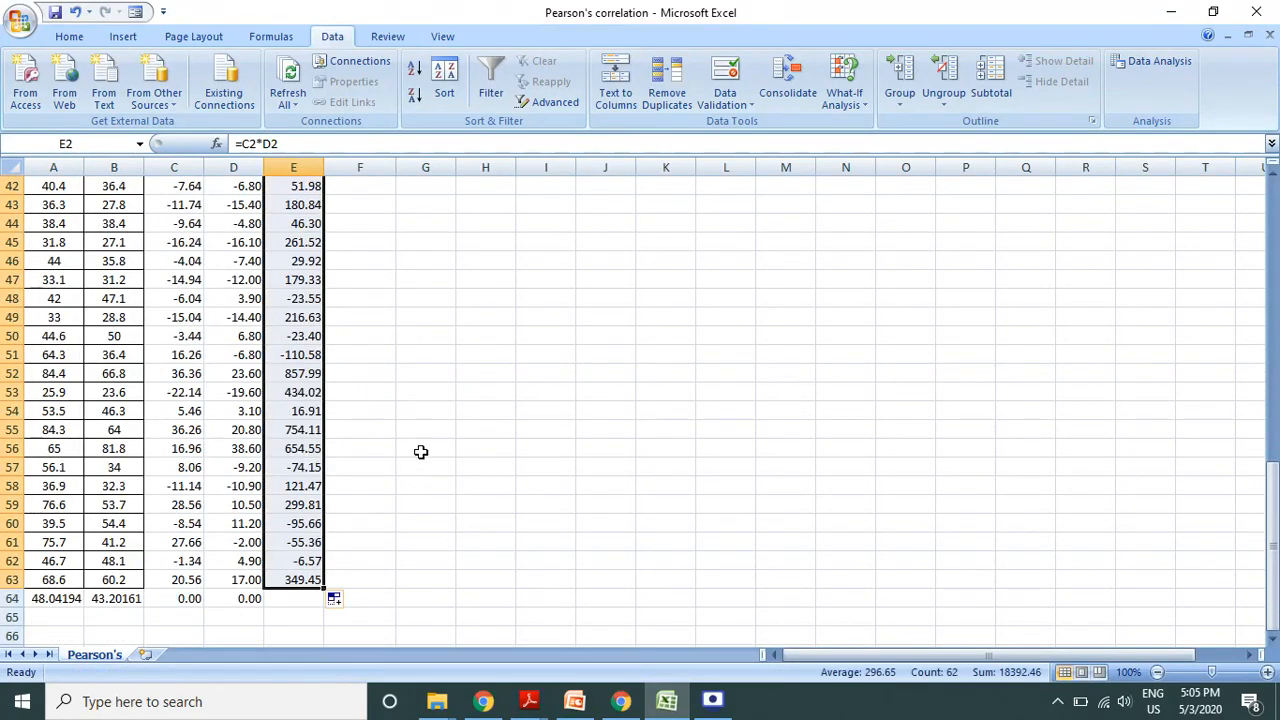
Enter the column heading C^2 in cell F1 for the squared X deviations
{"action": "scroll", "coordinate": [420, 452], "scroll_direction": "up", "scroll_amount": 14}
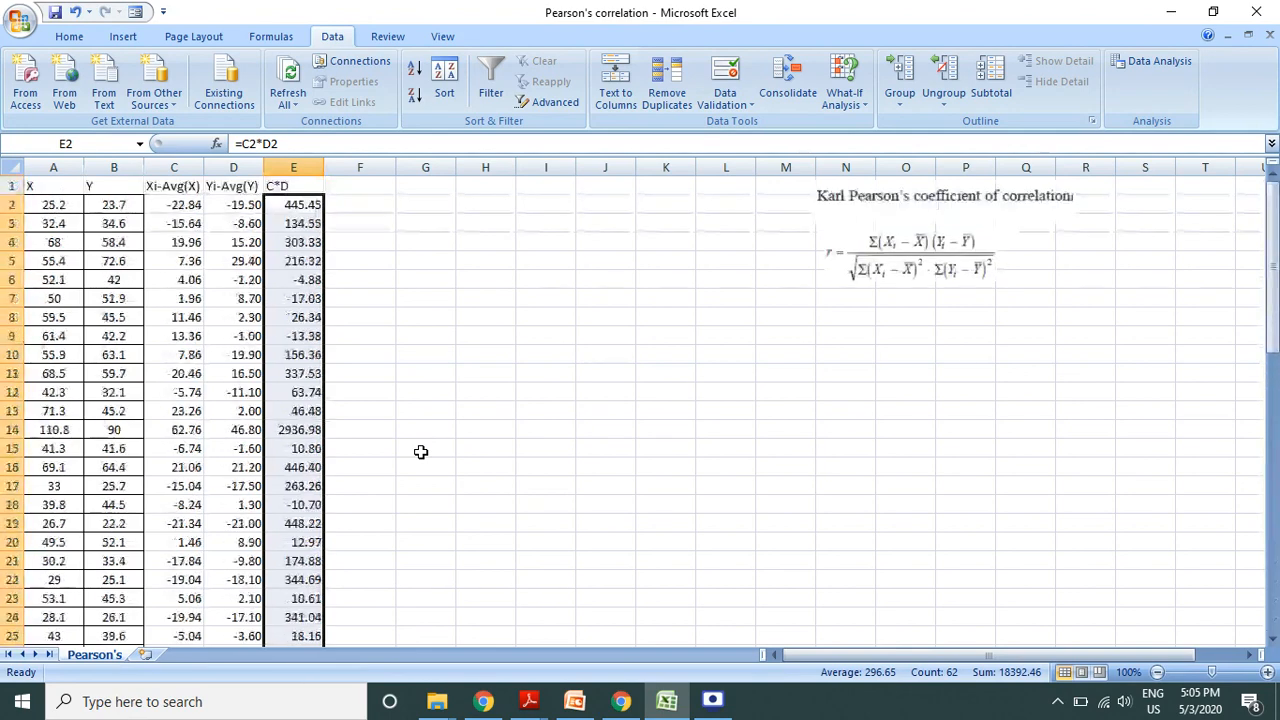
{"action": "left_click", "coordinate": [351, 185]}
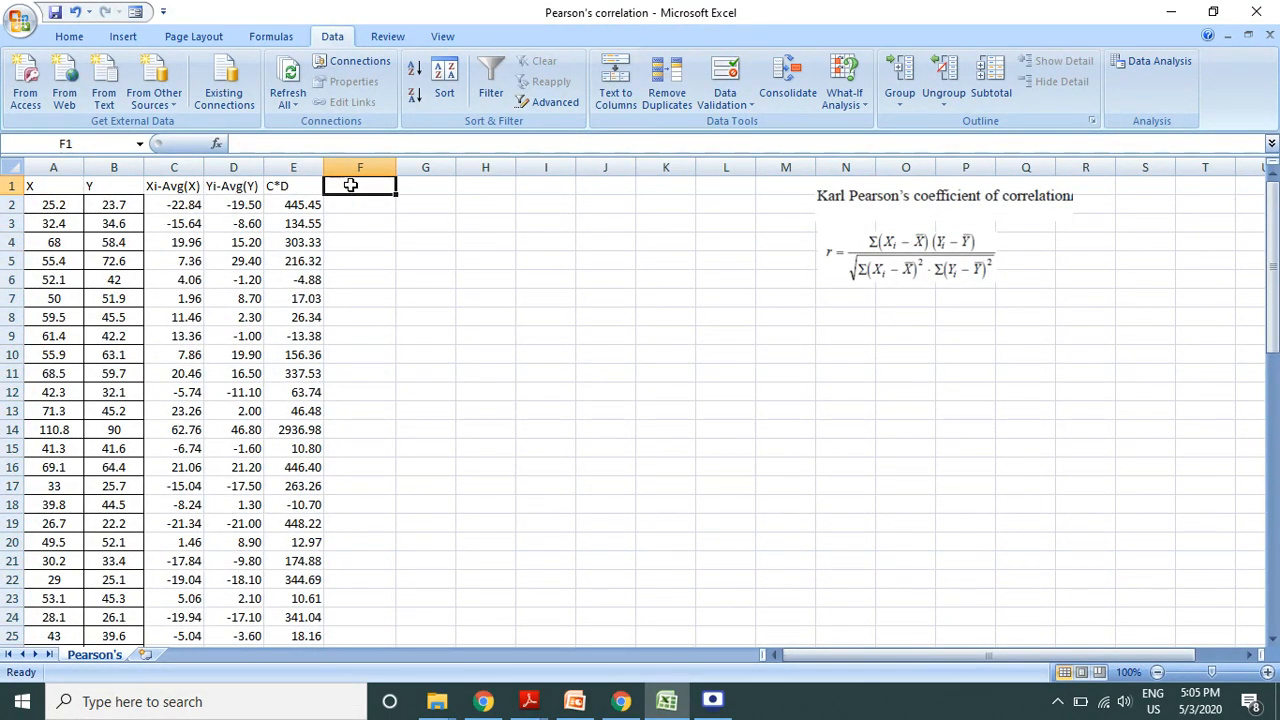
{"action": "type", "text": "C^2"}
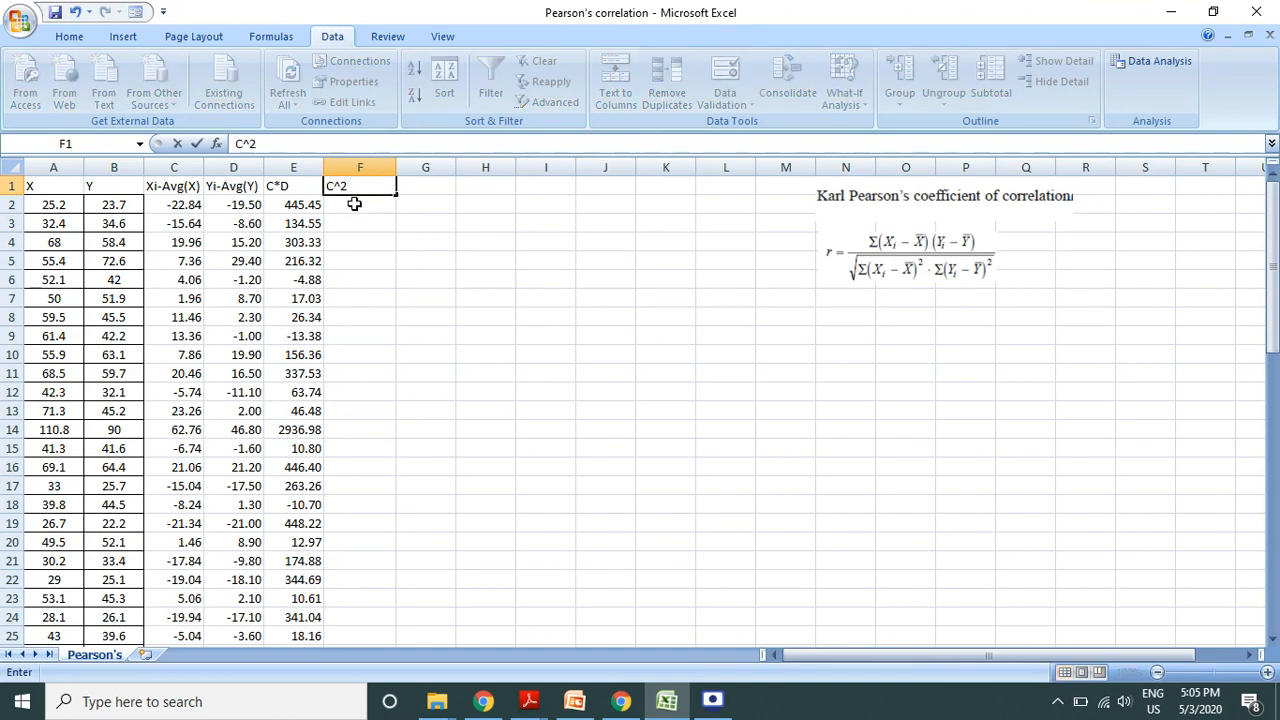
Enter the formula =C2^2 in cell F2 and fill it down through F63
{"action": "left_click", "coordinate": [354, 203]}
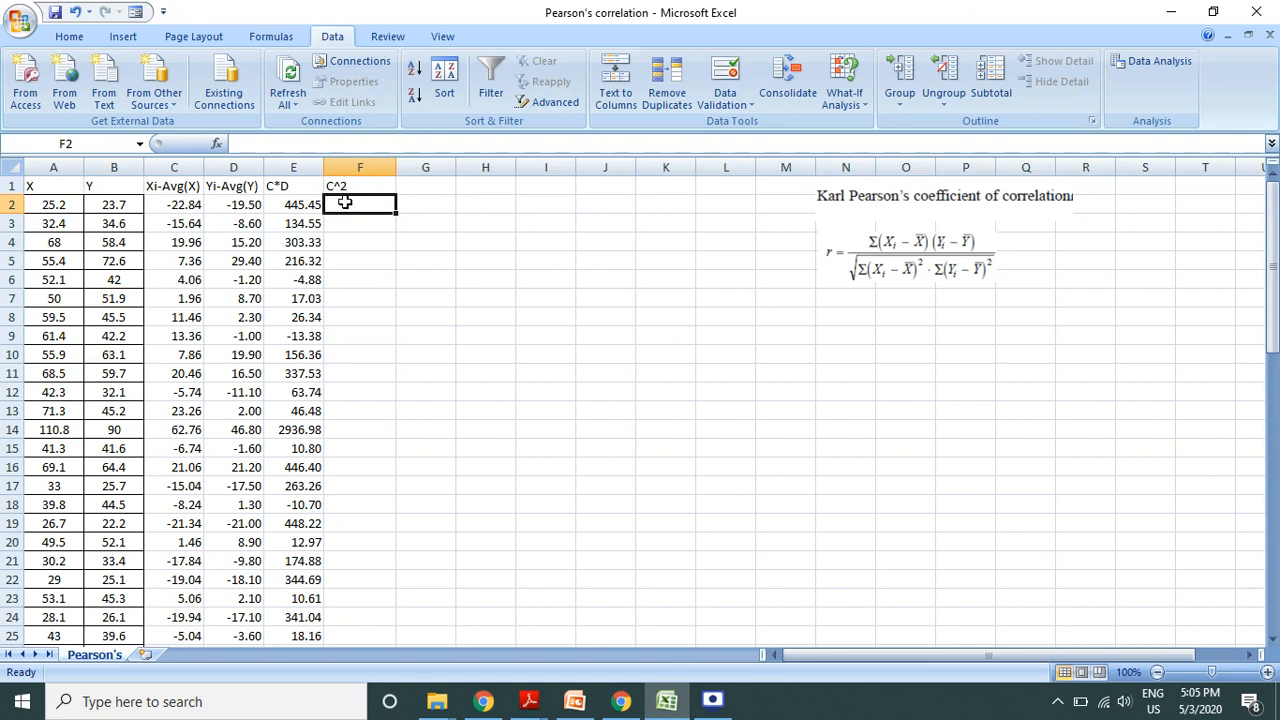
{"action": "type", "text": "="}
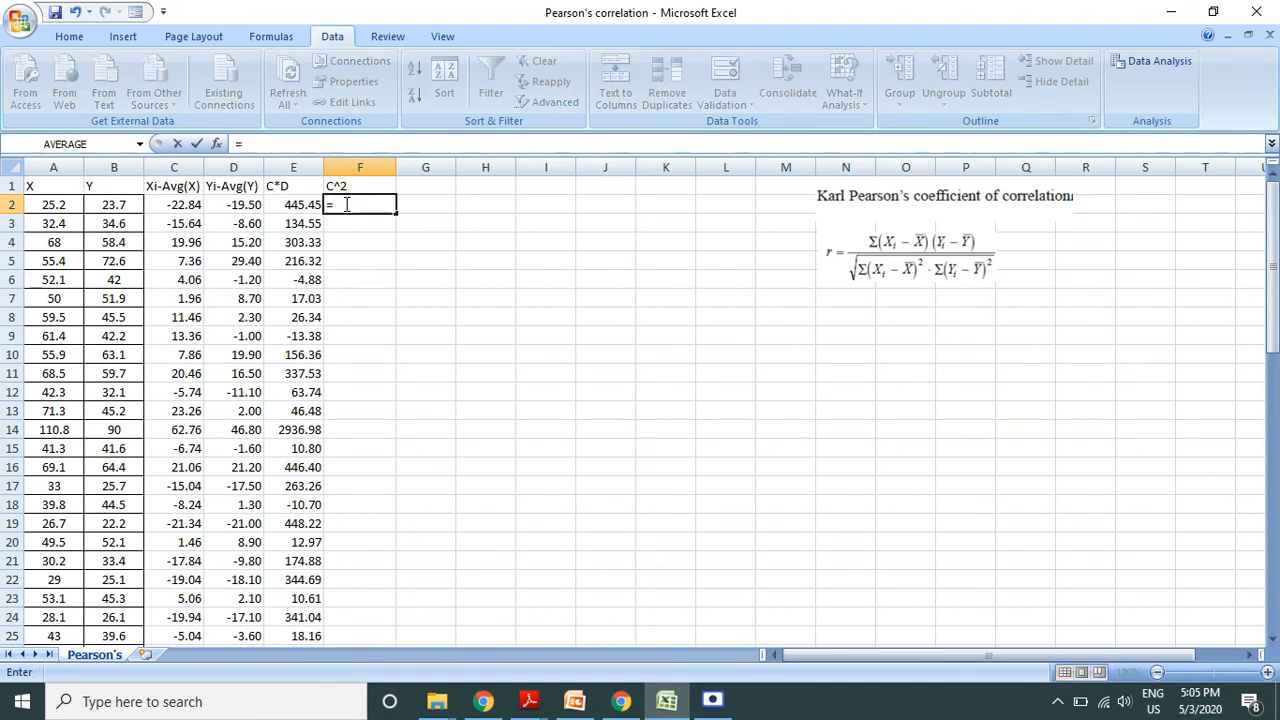
{"action": "type", "text": "C2"}
{"action": "type", "text": "^2"}
{"action": "key", "text": "Return"}
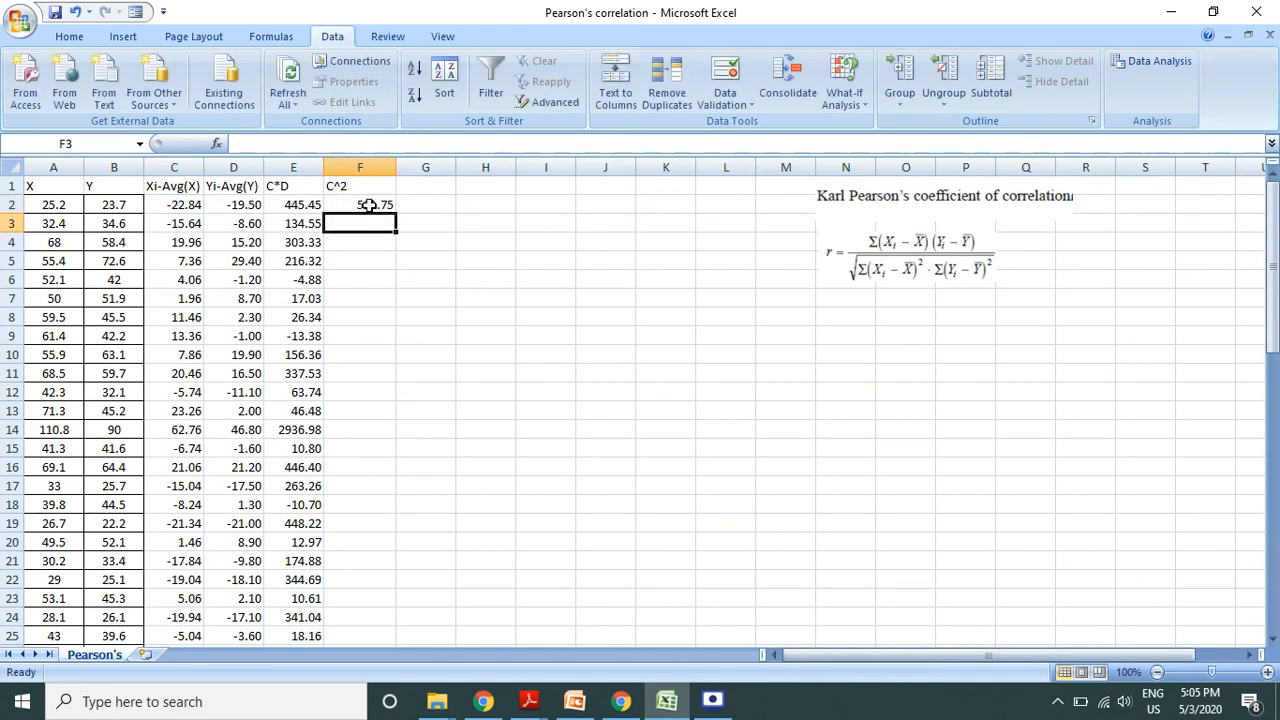
{"action": "left_click", "coordinate": [370, 204]}
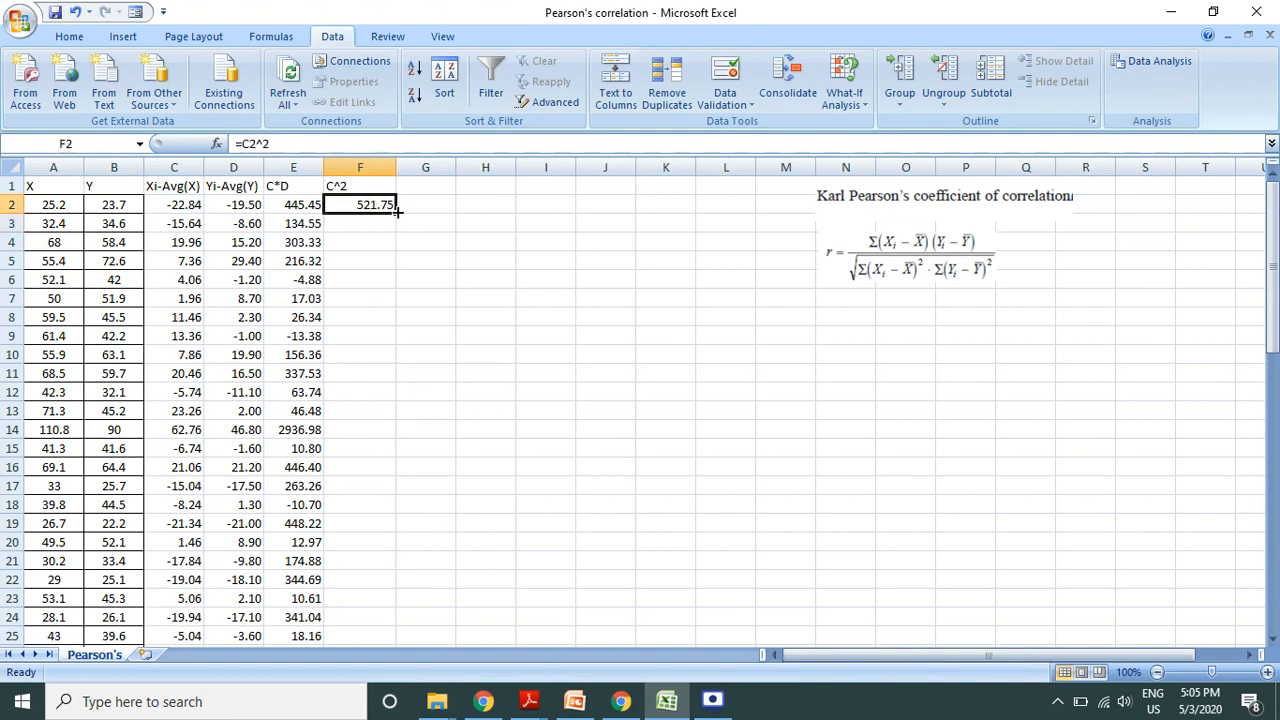
{"action": "left_click_drag", "start_coordinate": [394, 208], "coordinate": [400, 594]}
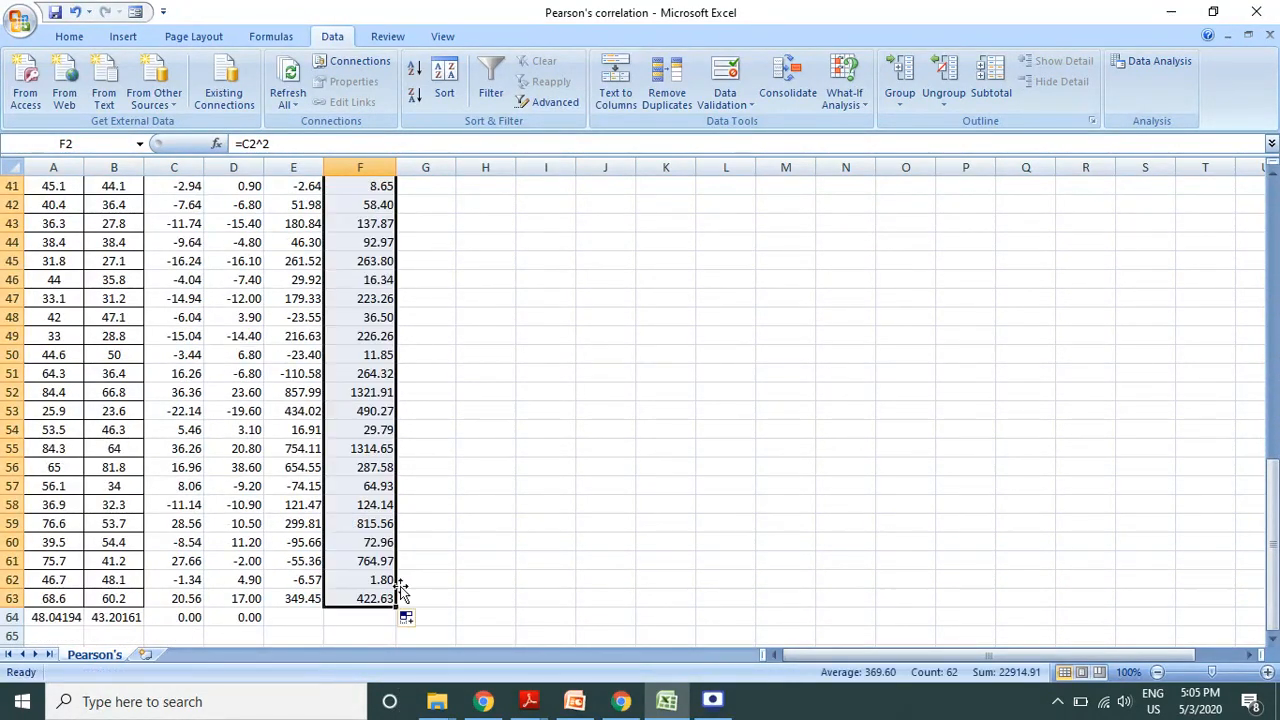
Enter the column heading D^2 in cell G1 for the squared Y deviations
{"action": "scroll", "coordinate": [477, 400], "scroll_direction": "up", "scroll_amount": 13}
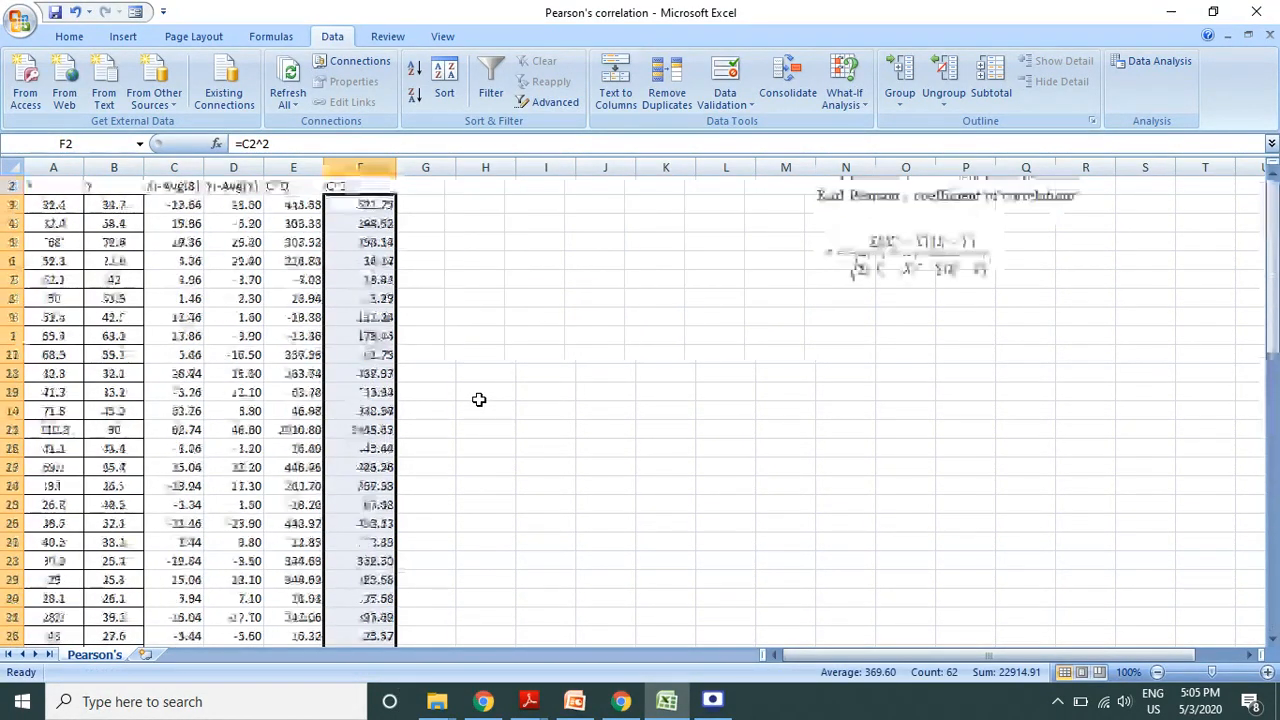
{"action": "left_click", "coordinate": [421, 187]}
{"action": "type", "text": "D"}
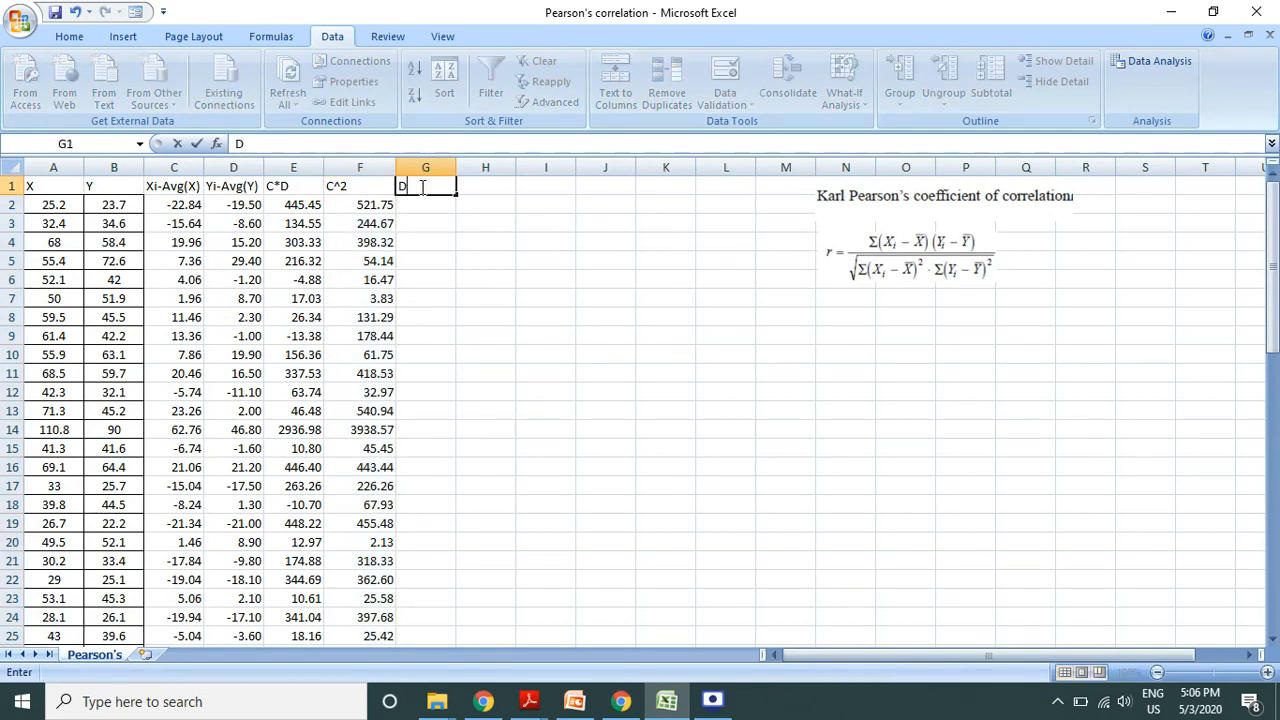
{"action": "type", "text": "2"}
{"action": "key", "text": "BackSpace"}
{"action": "type", "text": "^2"}
Enter the formula =D2^2 in cell G2 and fill it down through G63
{"action": "left_click", "coordinate": [411, 207]}
{"action": "type", "text": "=D2"}
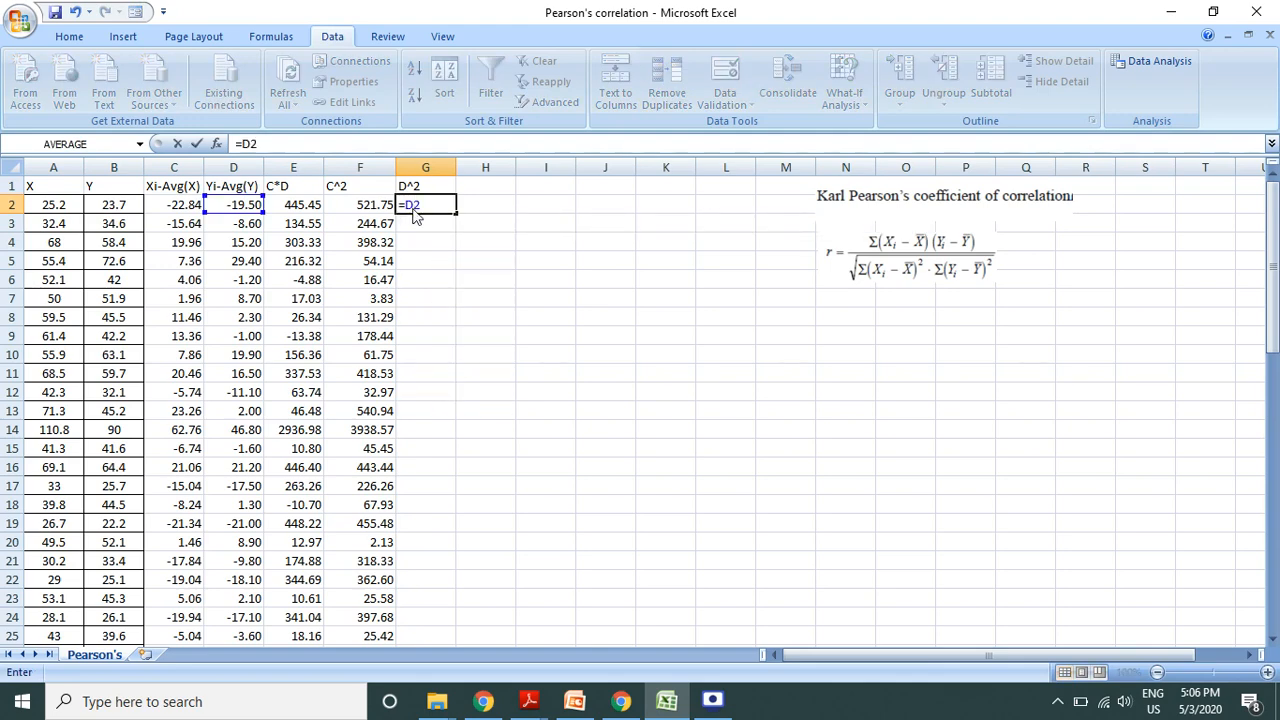
{"action": "type", "text": "^2"}
{"action": "key", "text": "Return"}
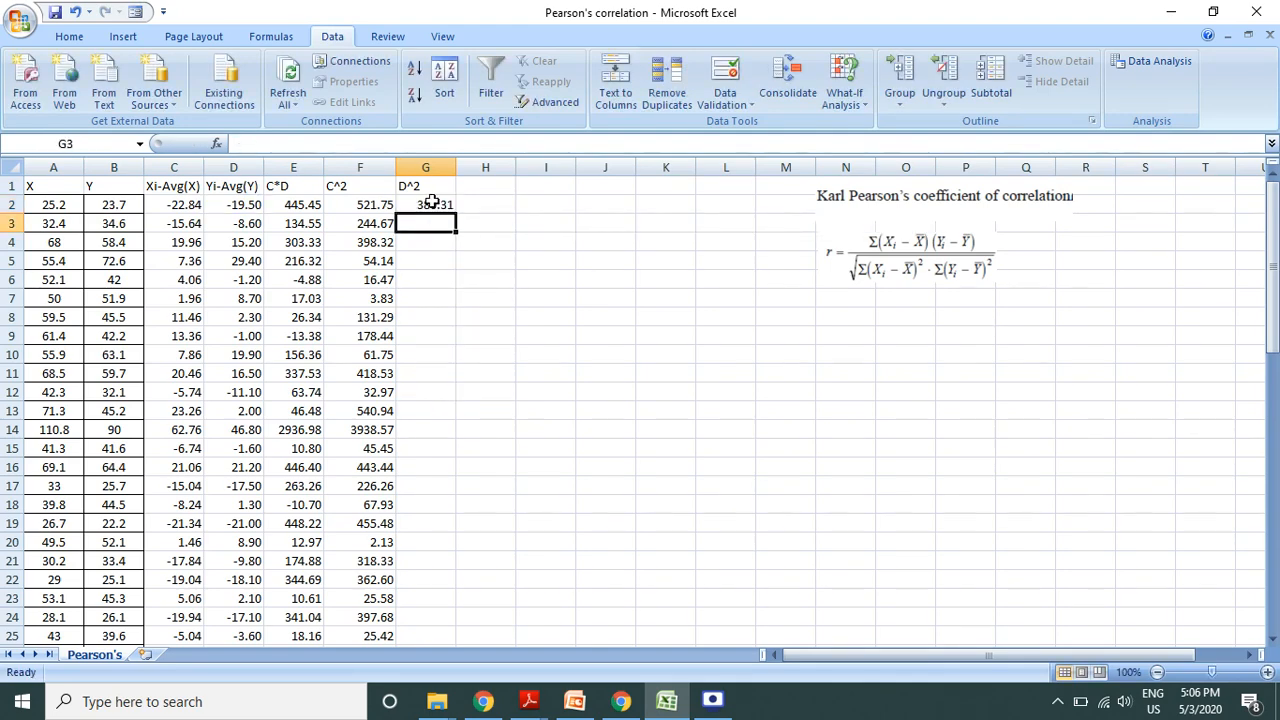
{"action": "left_click", "coordinate": [447, 205]}
{"action": "left_click_drag", "start_coordinate": [449, 204], "coordinate": [450, 608]}
Copy the SUM formula from cell D64 across to G64 to total columns E, F and G
{"action": "left_click", "coordinate": [265, 617]}
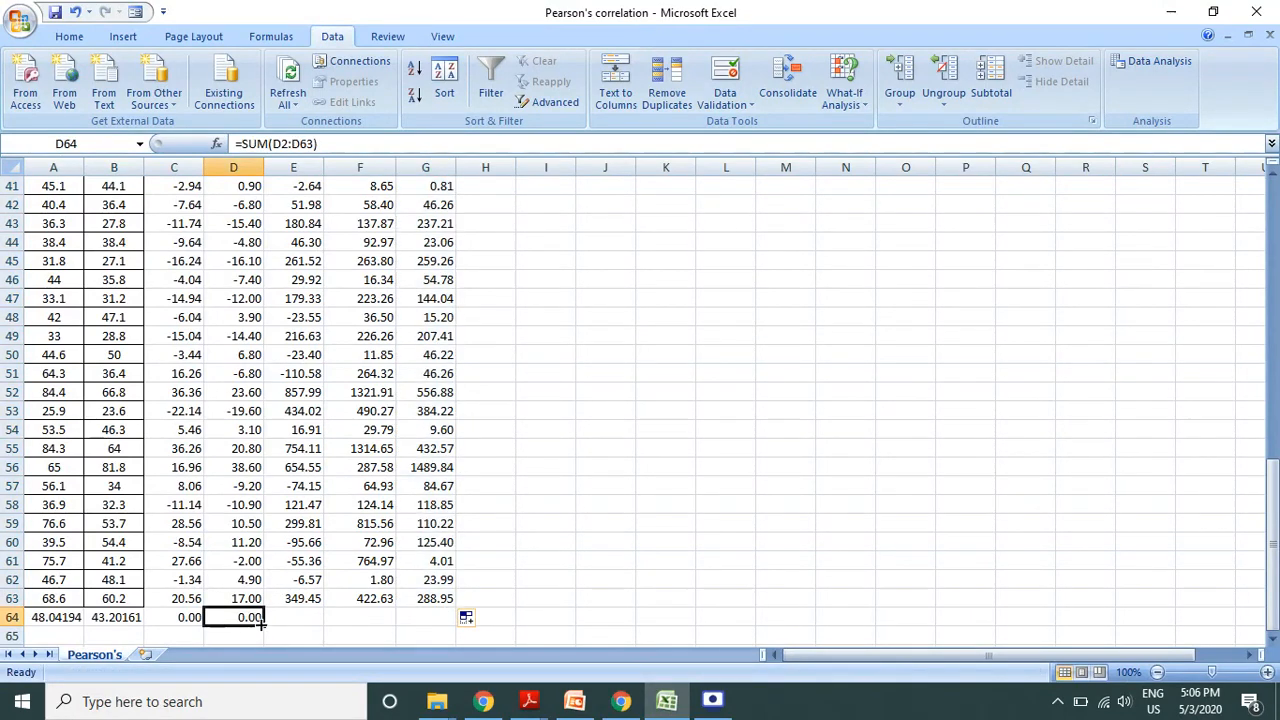
{"action": "left_click_drag", "start_coordinate": [265, 617], "coordinate": [450, 622]}
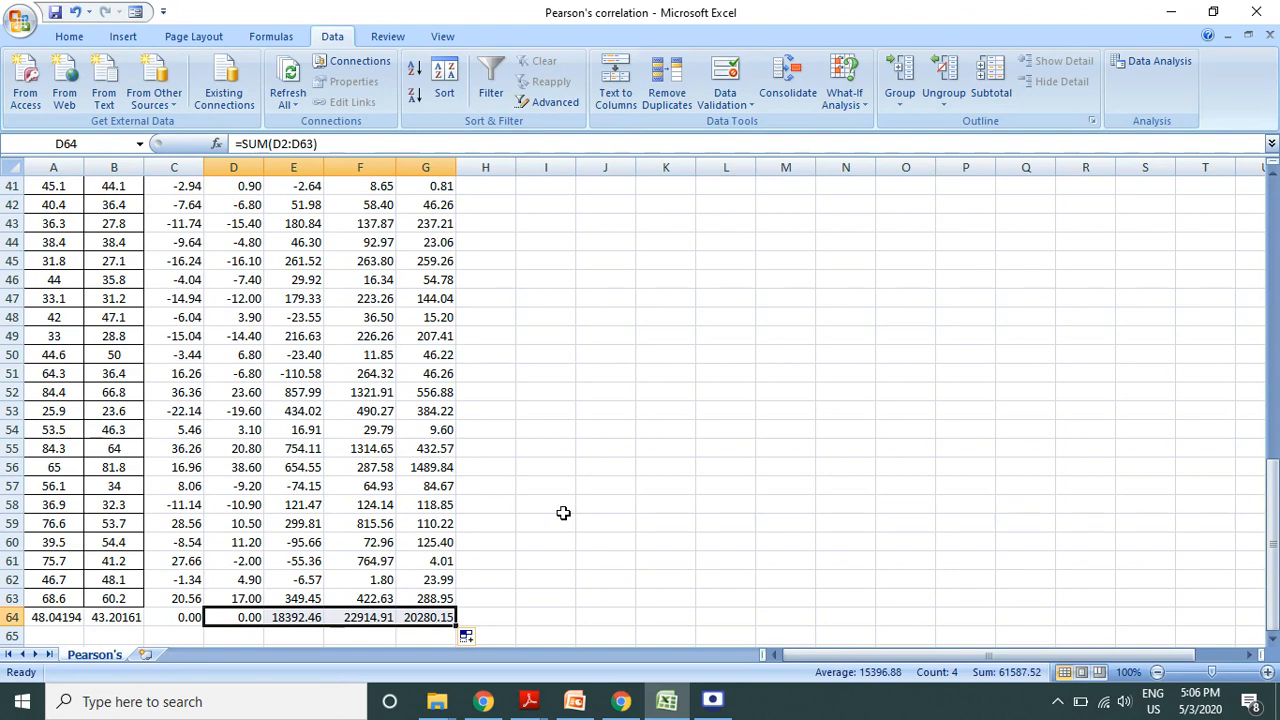
Label cell I11 as r and start a formula in J11 with E64, the sum of products, as the numerator
{"action": "scroll", "coordinate": [563, 513], "scroll_direction": "up", "scroll_amount": 13}
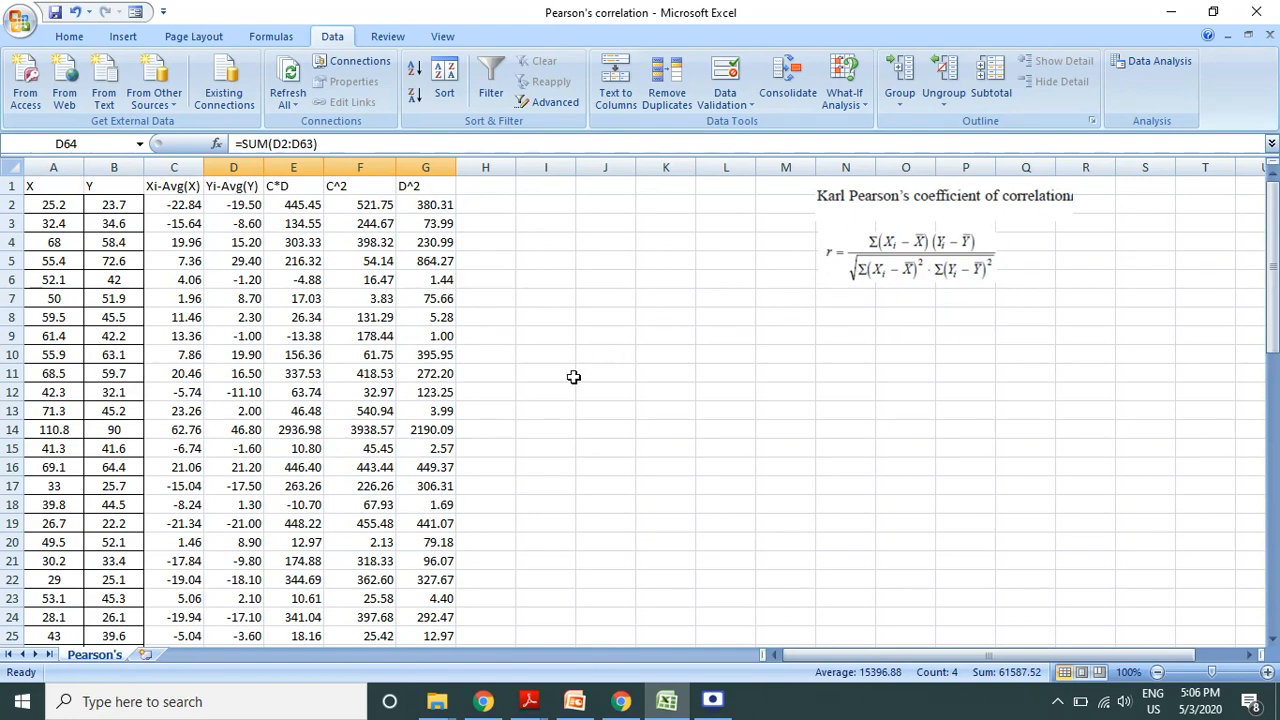
{"action": "left_click", "coordinate": [527, 374]}
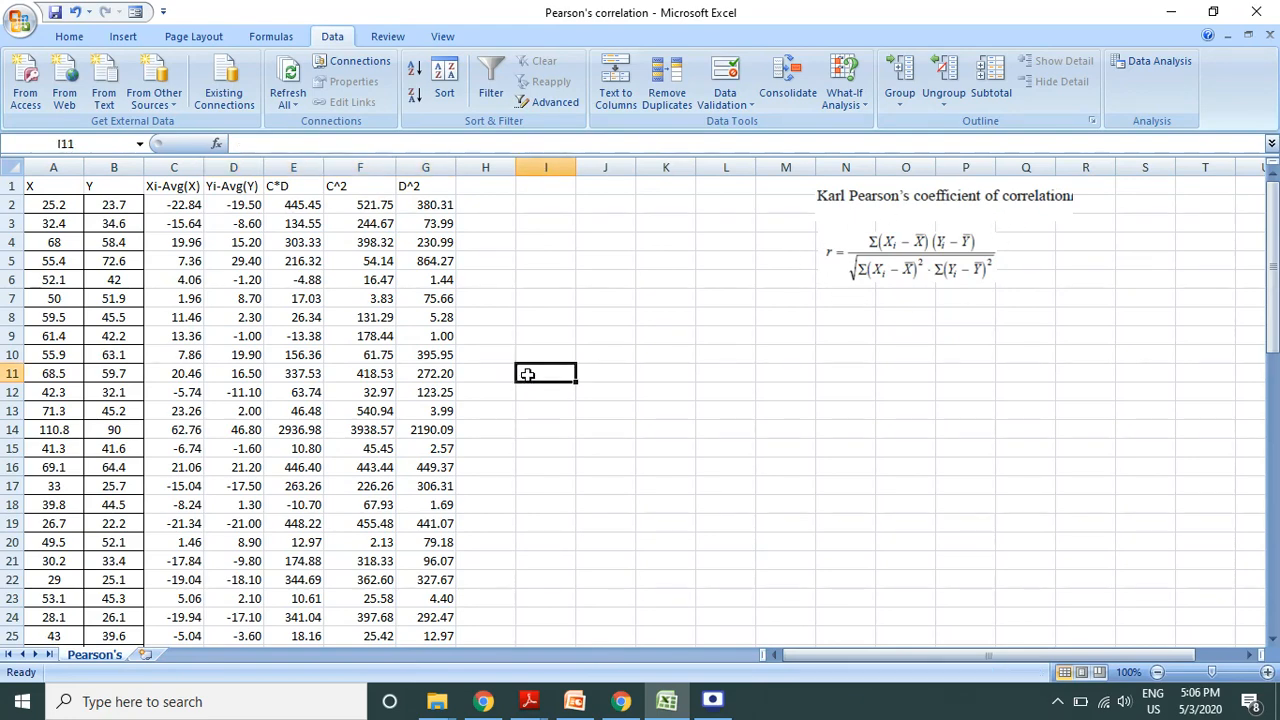
{"action": "type", "text": "r"}
{"action": "left_click", "coordinate": [587, 374]}
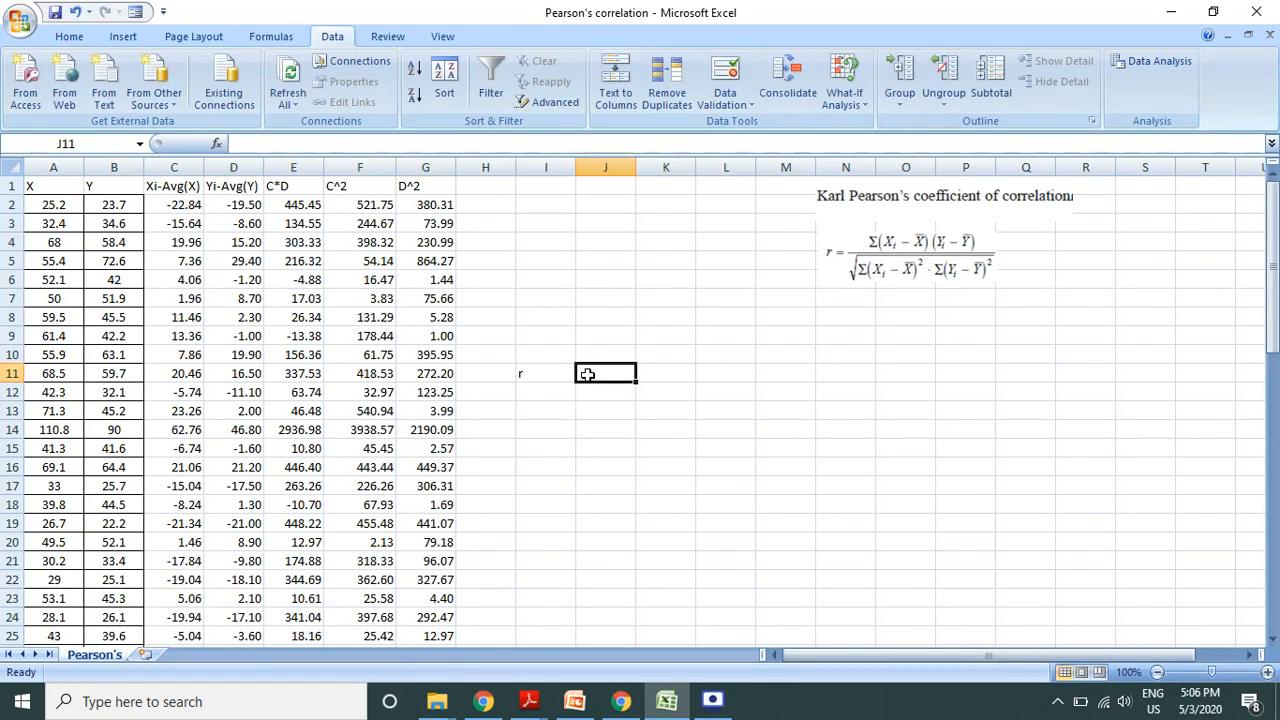
{"action": "type", "text": "="}
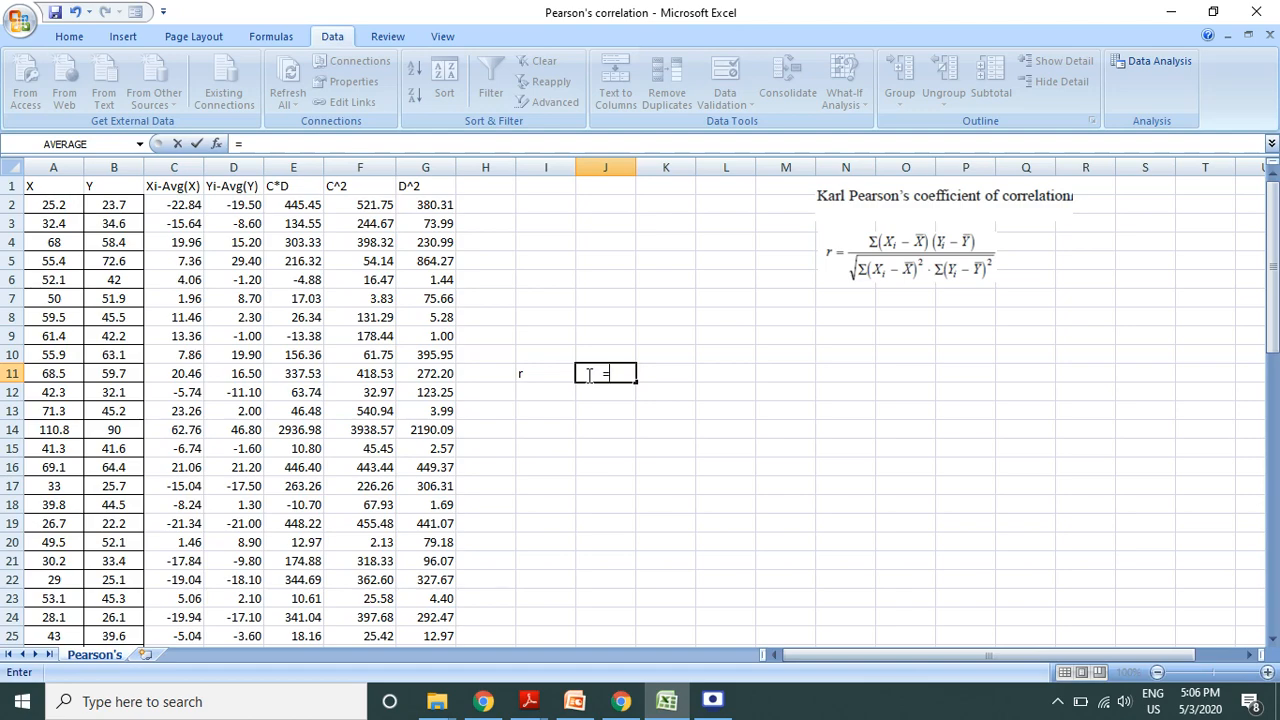
{"action": "scroll", "coordinate": [589, 374], "scroll_direction": "down", "scroll_amount": 20}
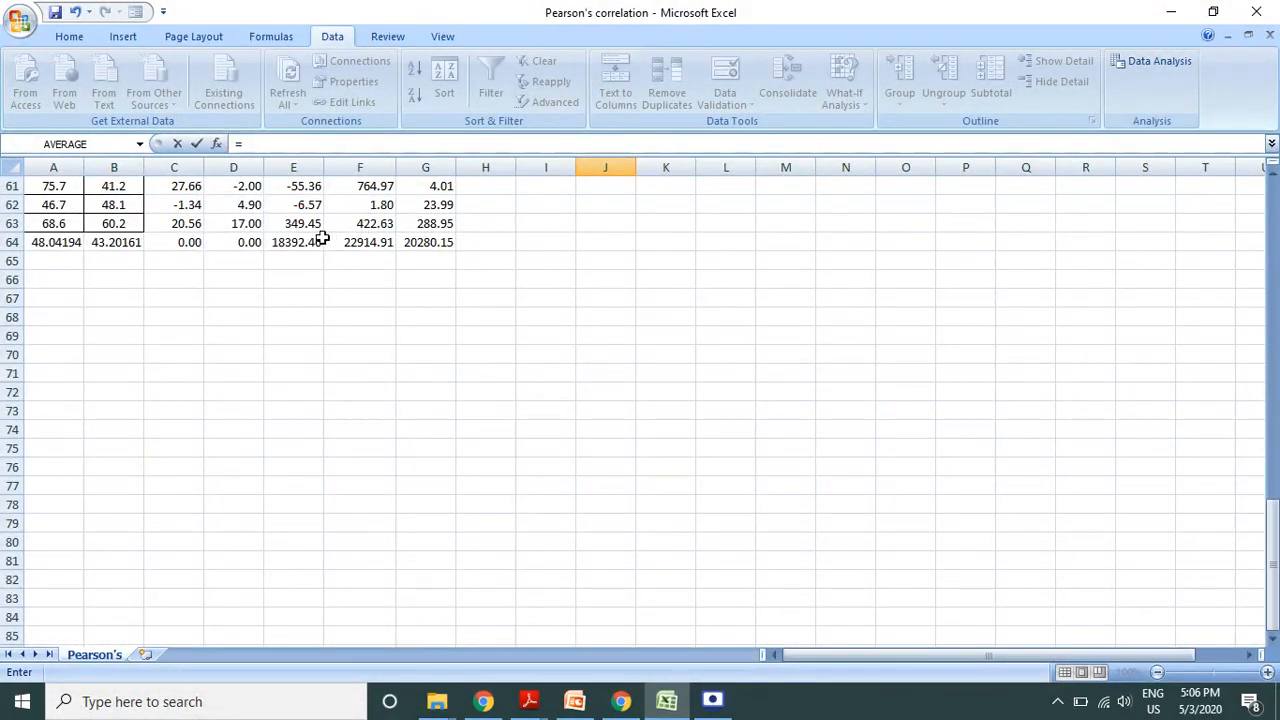
{"action": "left_click", "coordinate": [295, 242]}
{"action": "scroll", "coordinate": [681, 277], "scroll_direction": "up", "scroll_amount": 4}
{"action": "scroll", "coordinate": [681, 277], "scroll_direction": "up", "scroll_amount": 16}
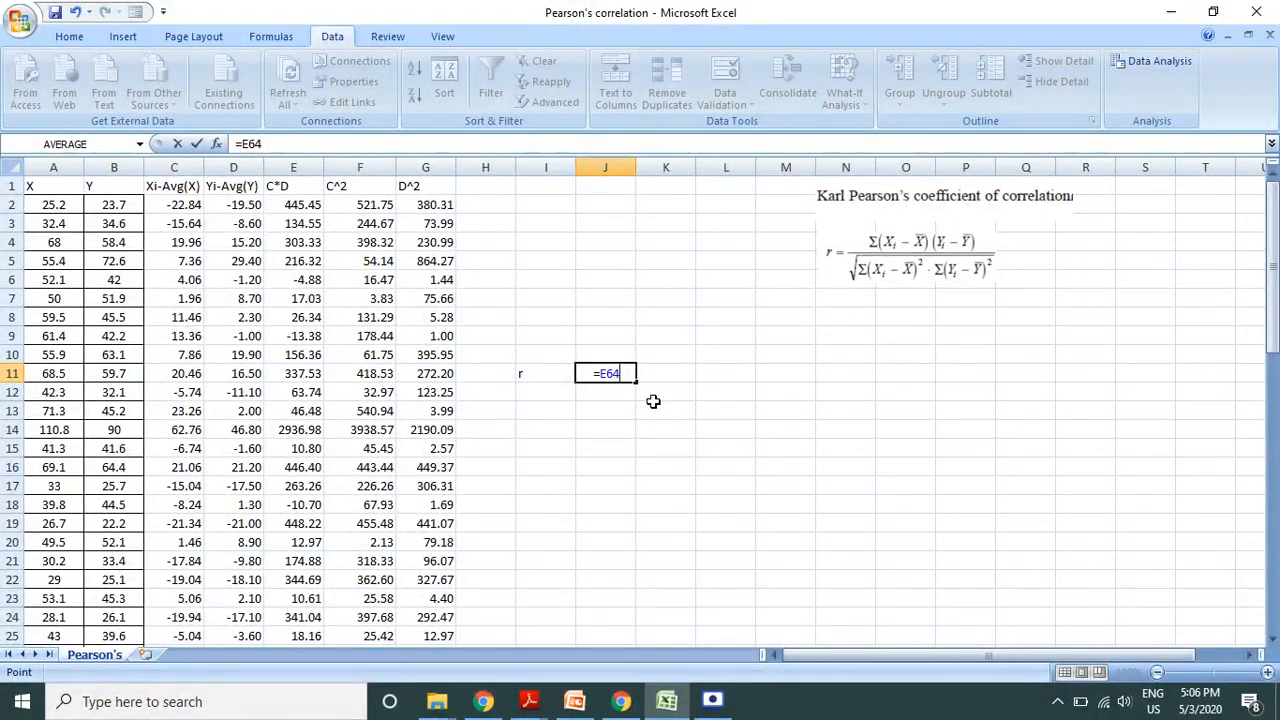
Complete the formula in J11 as =E64/sqrt(F64*G64), dividing by the root of the product of both sums of squares
{"action": "type", "text": "/sqrt"}
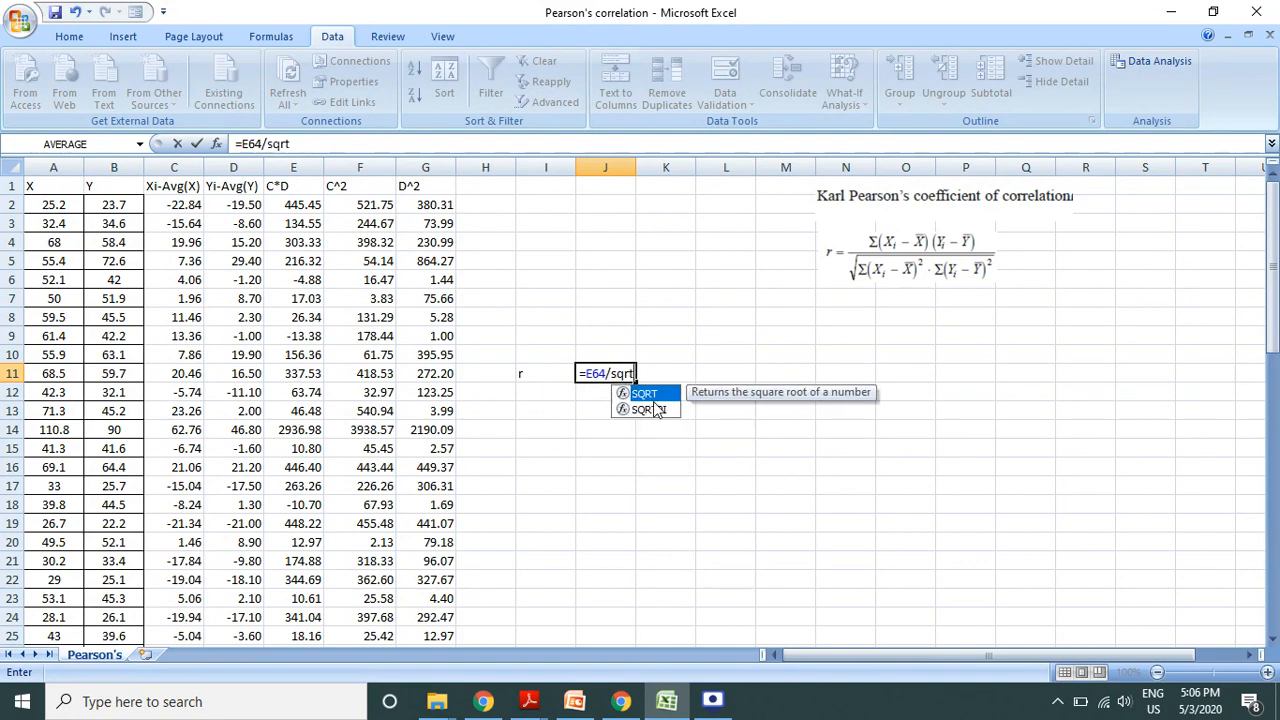
{"action": "type", "text": "("}
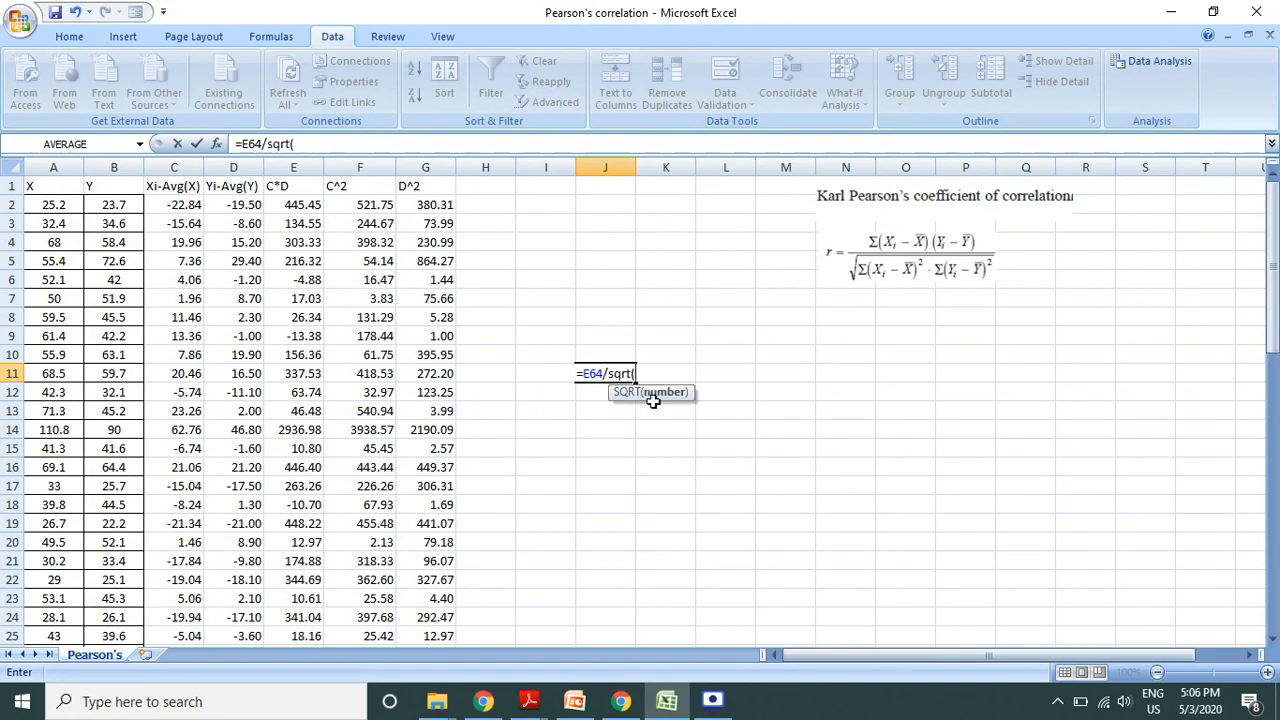
{"action": "scroll", "coordinate": [652, 401], "scroll_direction": "down", "scroll_amount": 5}
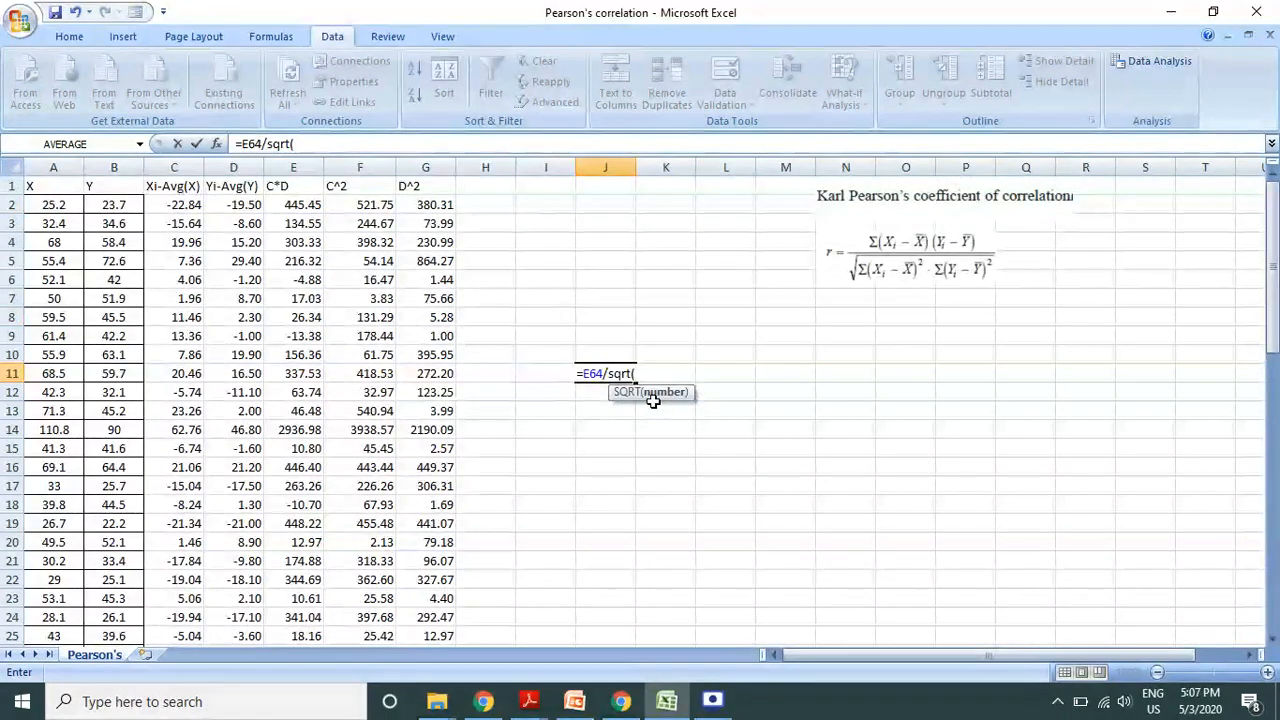
{"action": "scroll", "coordinate": [652, 401], "scroll_direction": "down", "scroll_amount": 15}
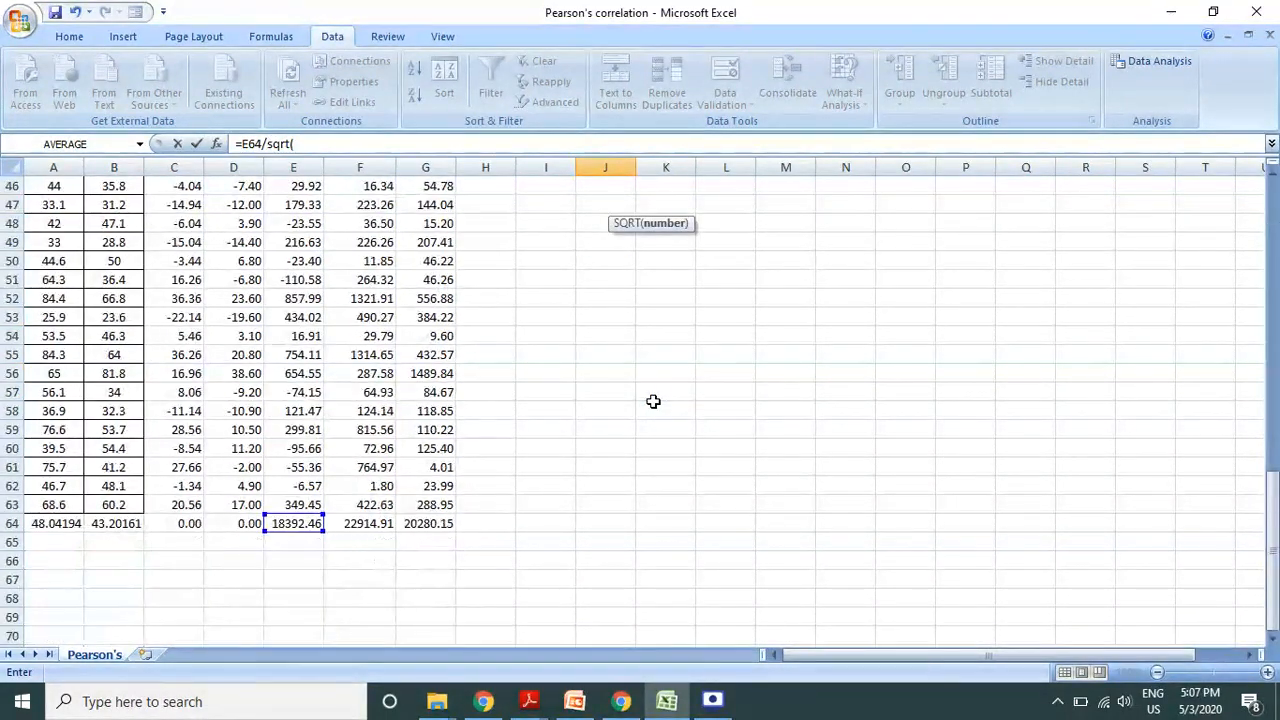
{"action": "left_click", "coordinate": [358, 523]}
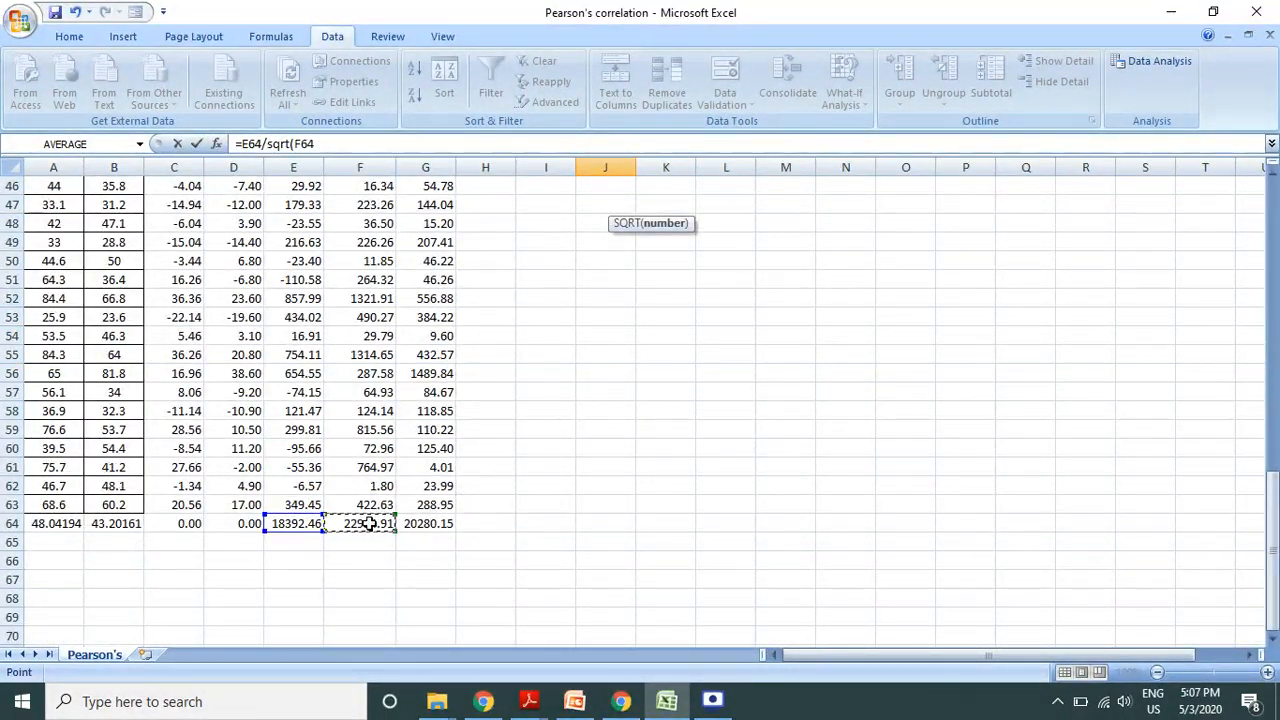
{"action": "left_click", "coordinate": [338, 147]}
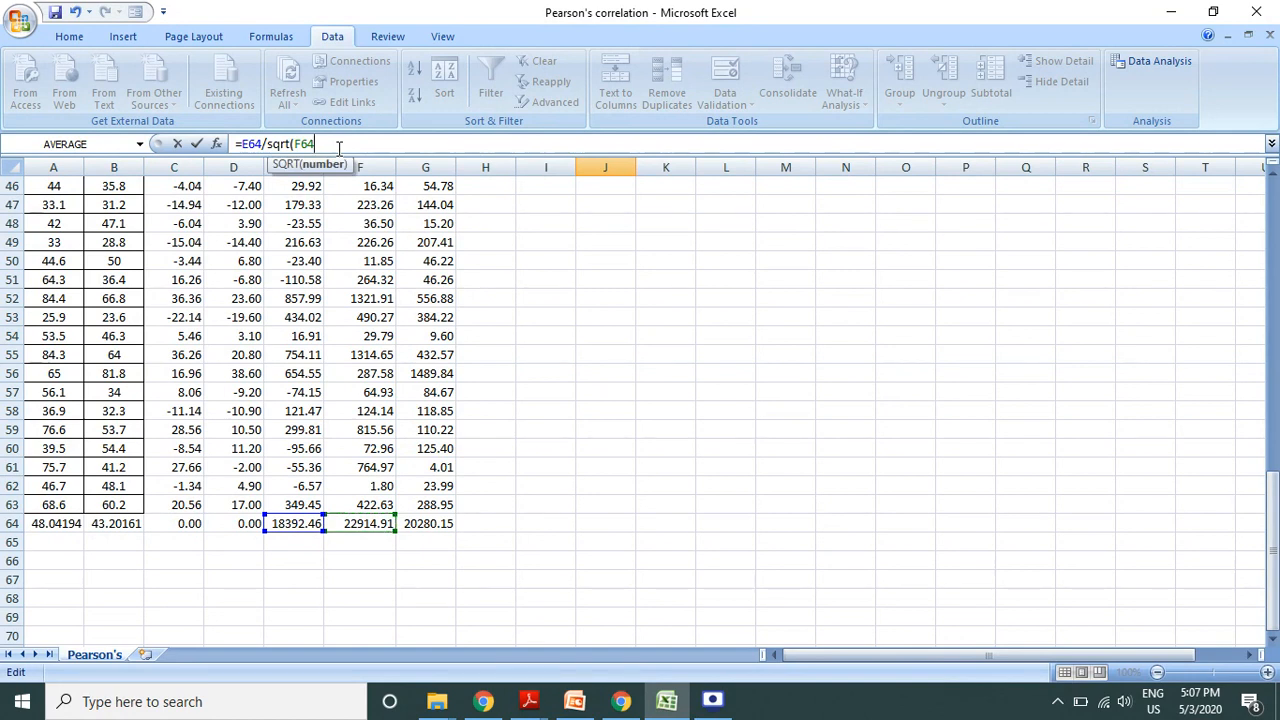
{"action": "type", "text": "*"}
{"action": "left_click", "coordinate": [415, 523]}
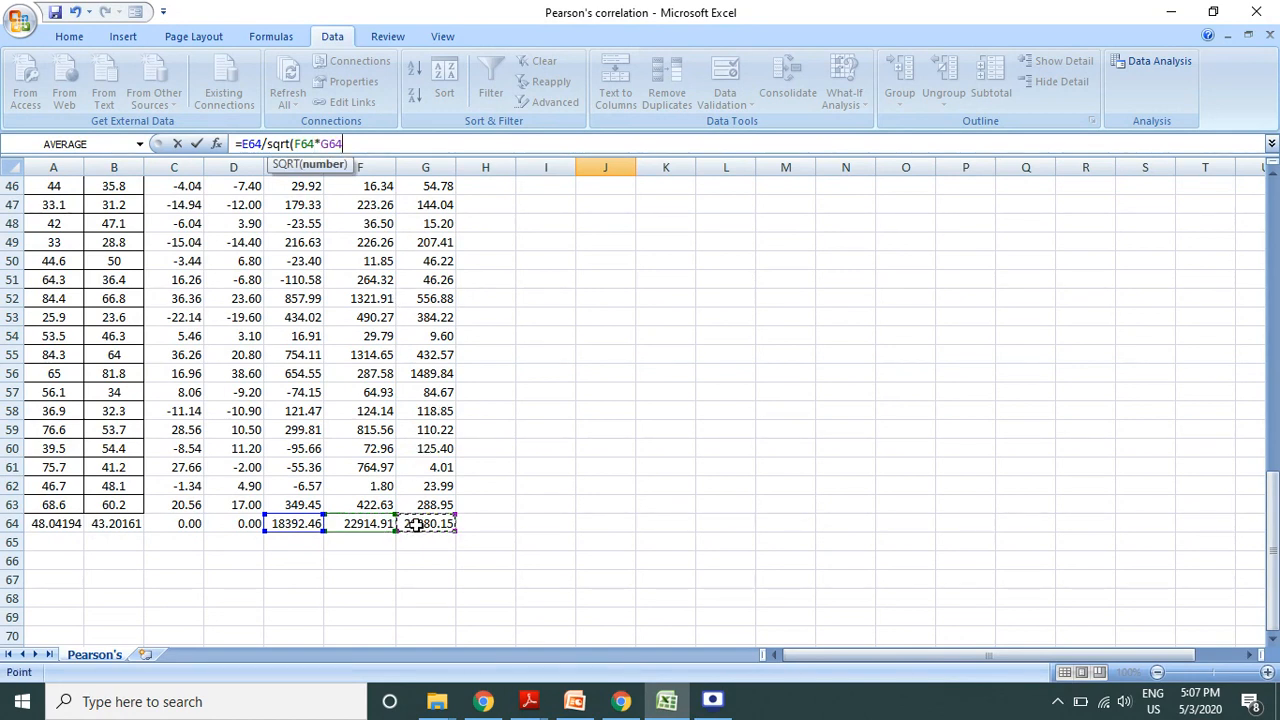
{"action": "type", "text": ")"}
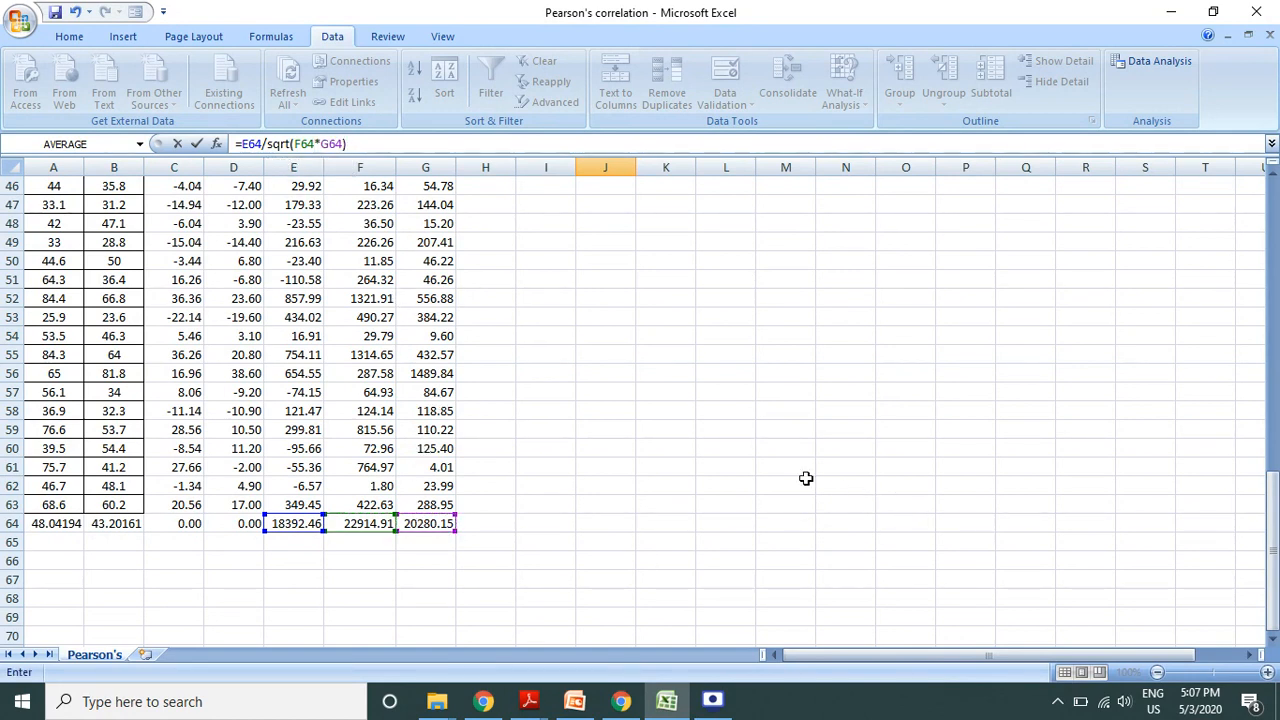
{"action": "scroll", "coordinate": [748, 432], "scroll_direction": "up", "scroll_amount": 15}
{"action": "key", "text": "Return"}
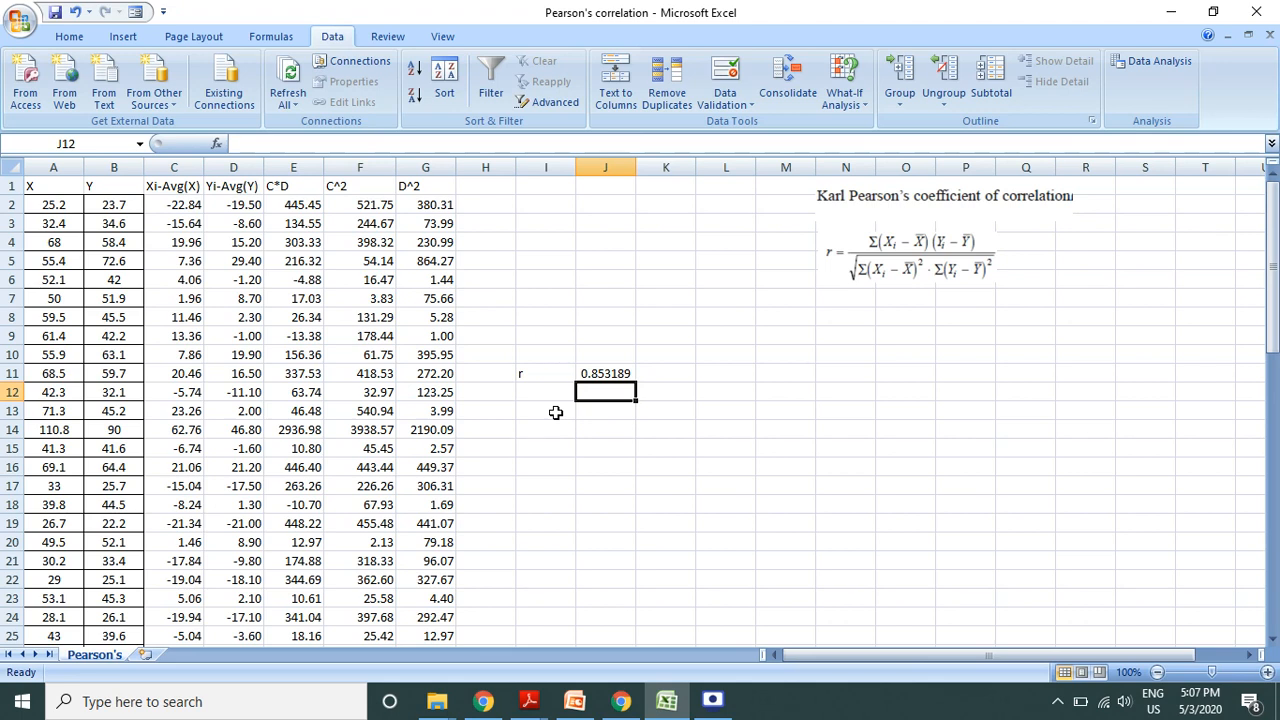
Enter the label r in cell I14 for a second calculation of the coefficient
{"action": "left_click", "coordinate": [557, 429]}
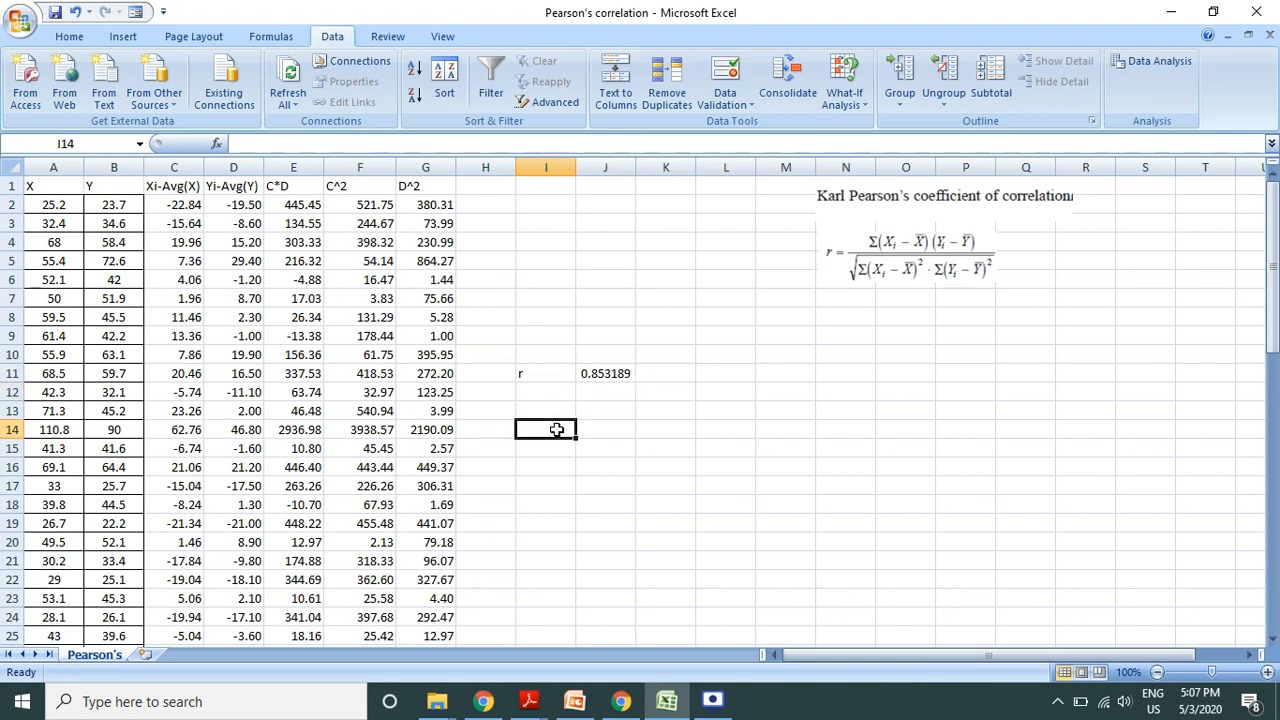
{"action": "type", "text": "r"}
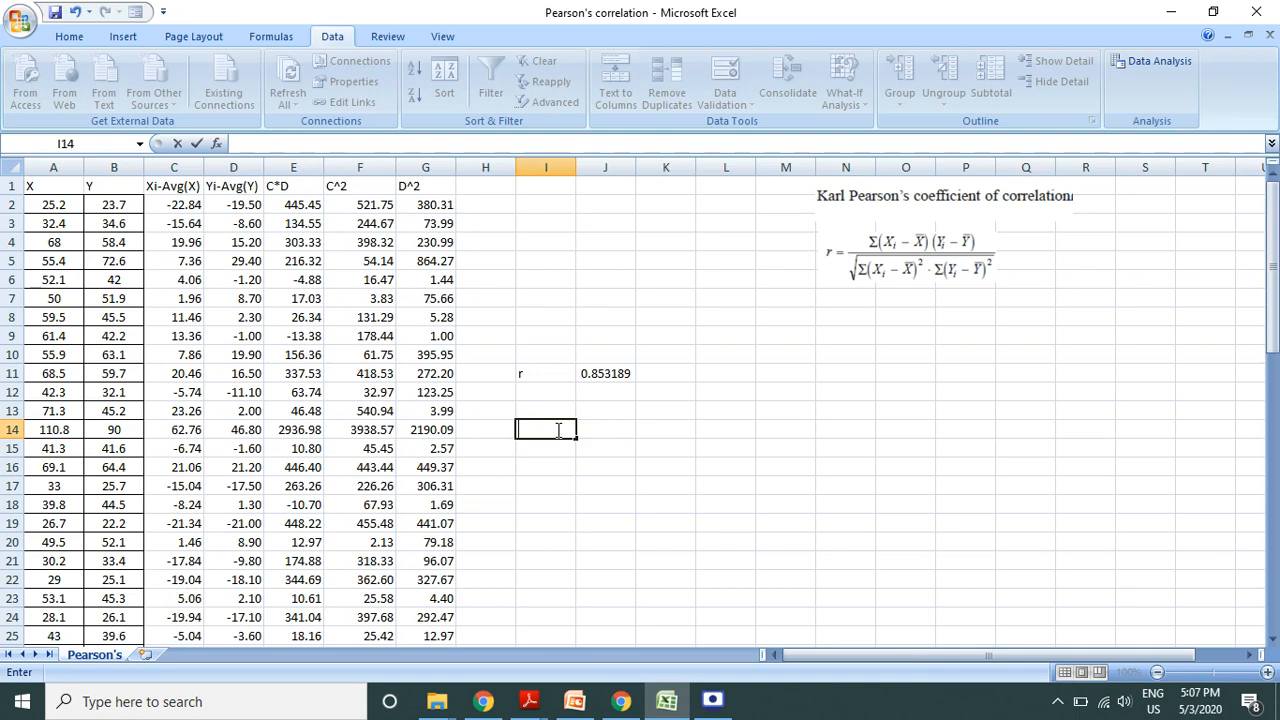
{"action": "left_click", "coordinate": [590, 432]}
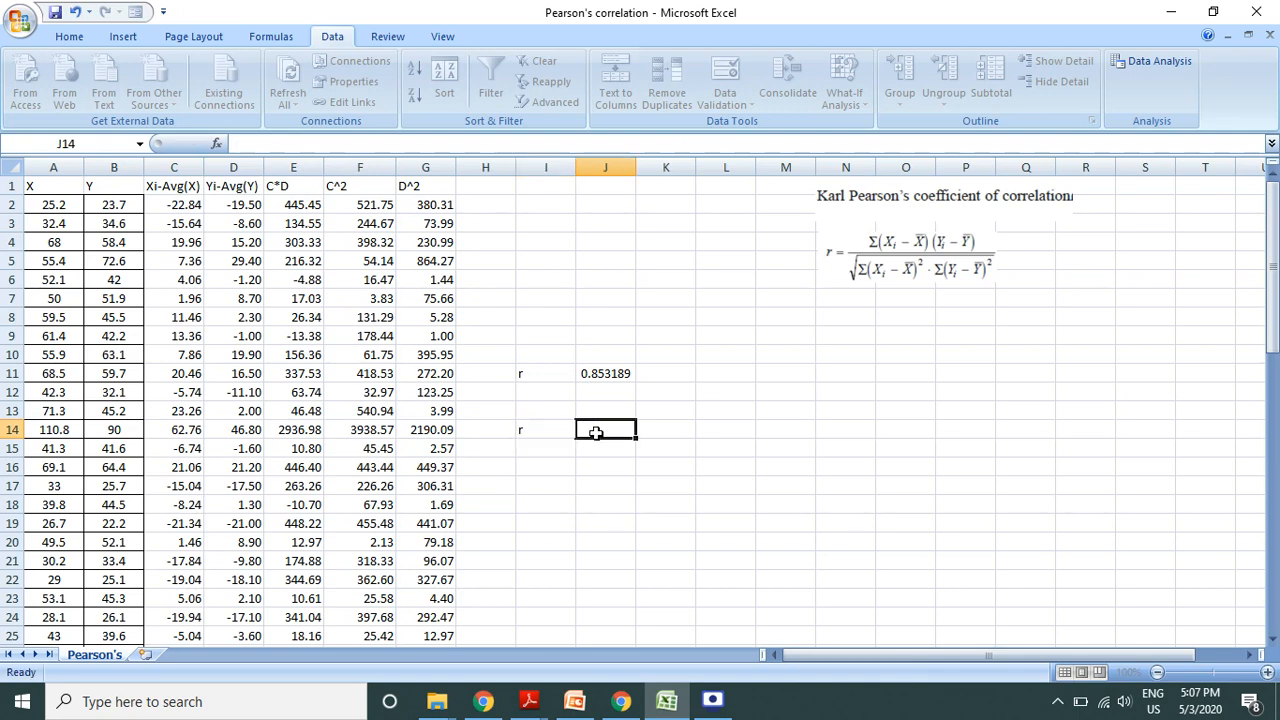
Try to calculate the correlation in cell J14 with the formula =correl(A2:B63)
{"action": "type", "text": "=r"}
{"action": "key", "text": "BackSpace"}
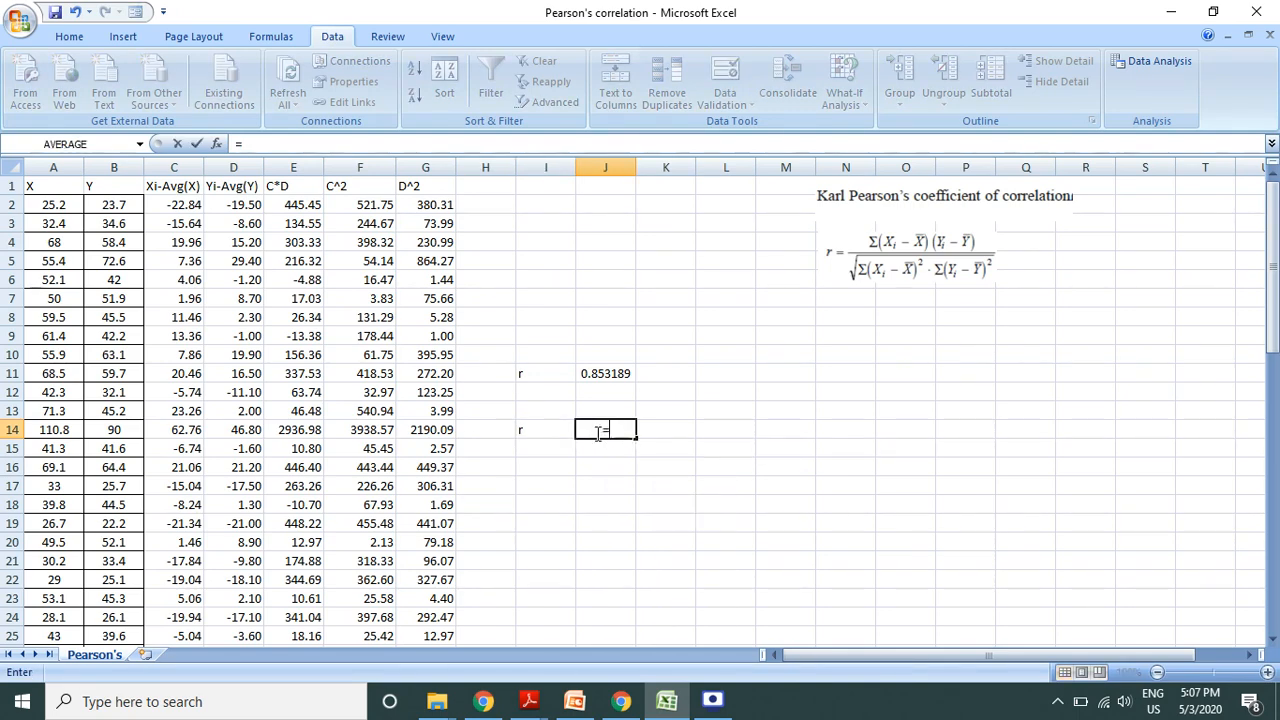
{"action": "type", "text": "co"}
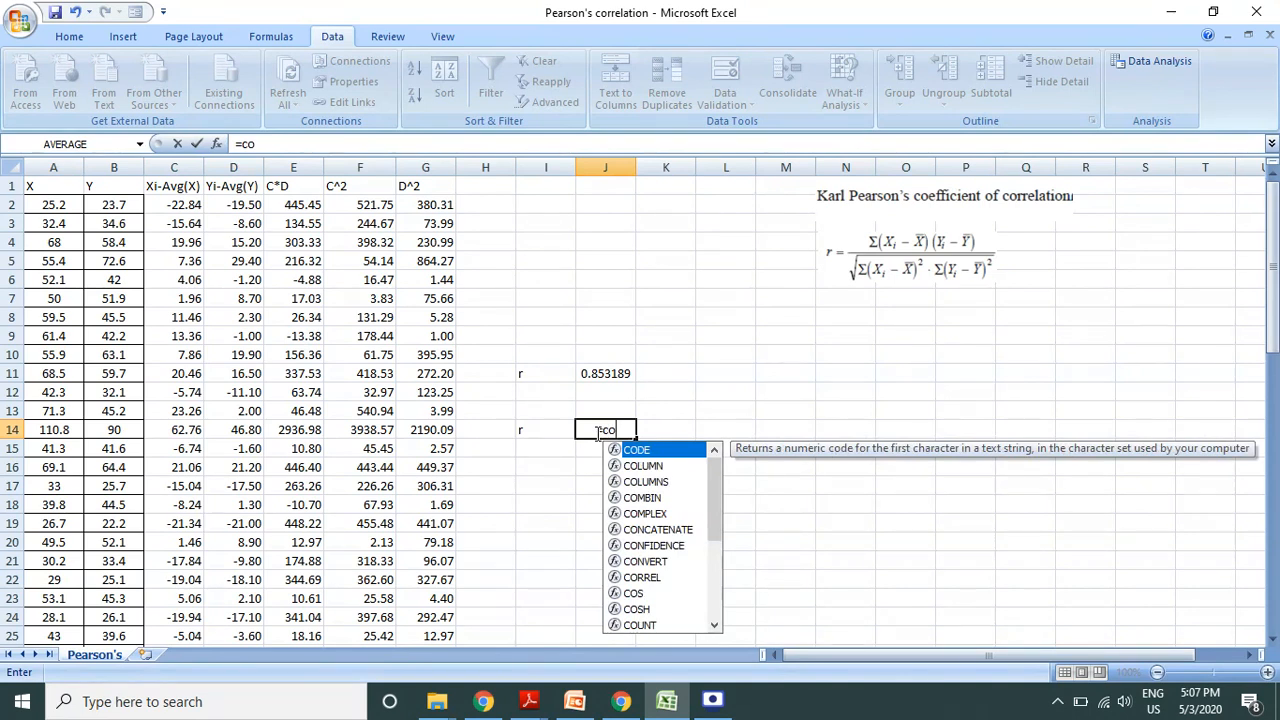
{"action": "type", "text": "rr"}
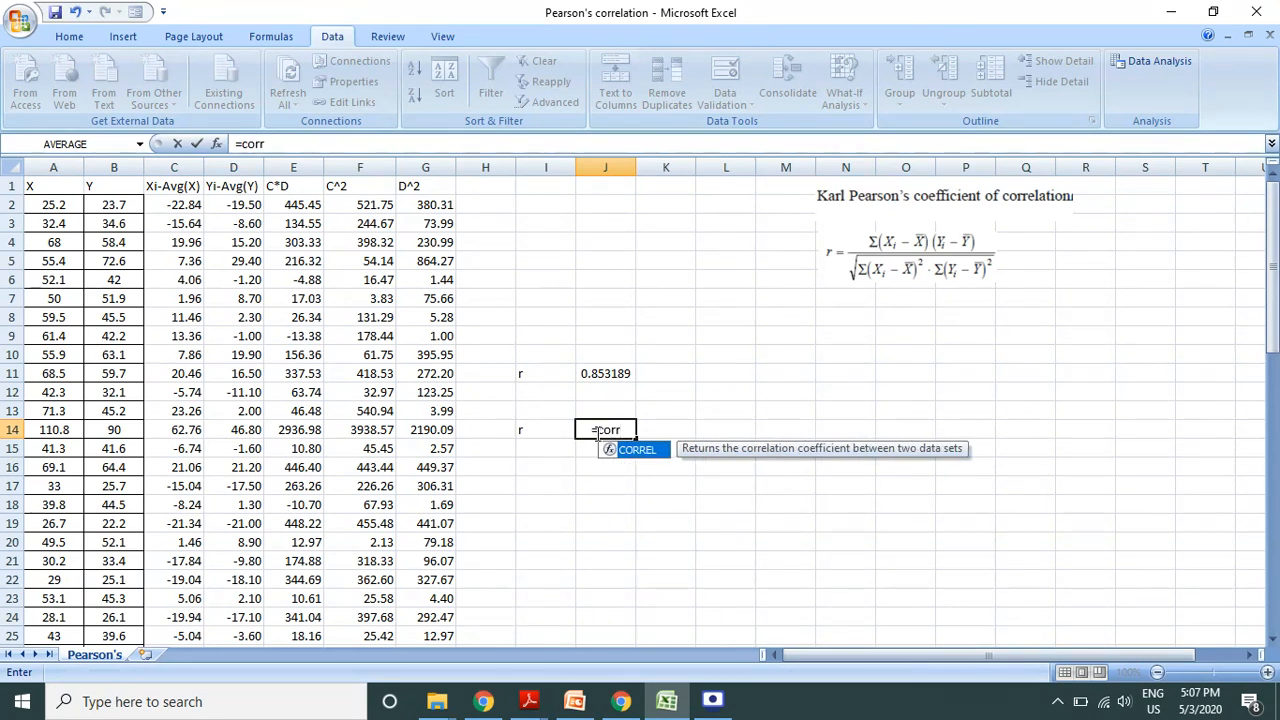
{"action": "type", "text": "el("}
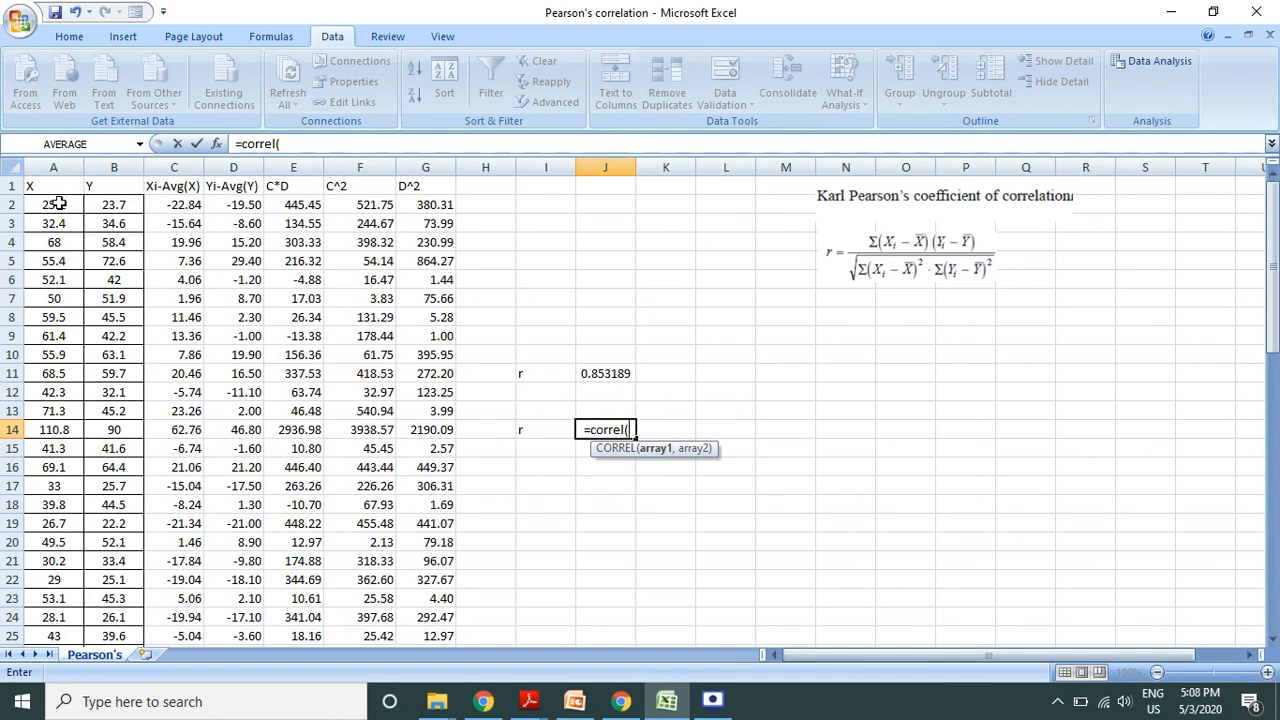
{"action": "left_click_drag", "start_coordinate": [57, 204], "coordinate": [118, 608]}
{"action": "scroll", "coordinate": [705, 318], "scroll_direction": "up", "scroll_amount": 10}
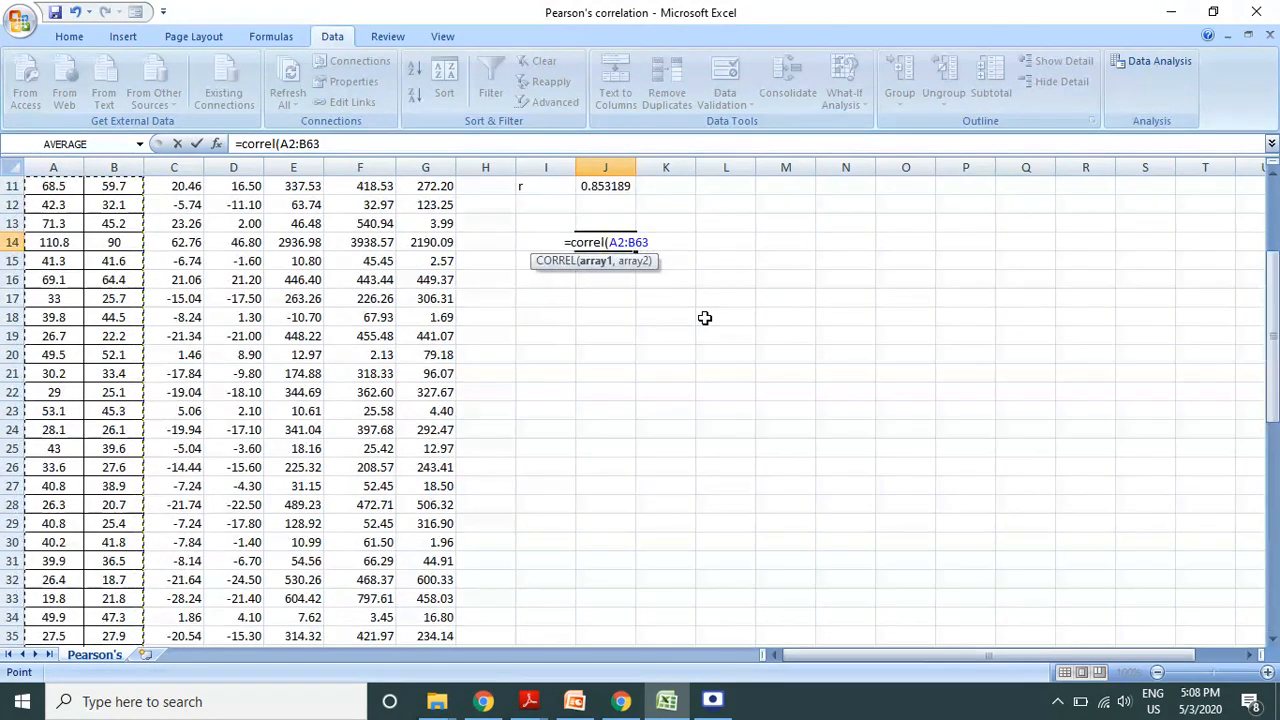
{"action": "type", "text": ")"}
{"action": "key", "text": "Return"}
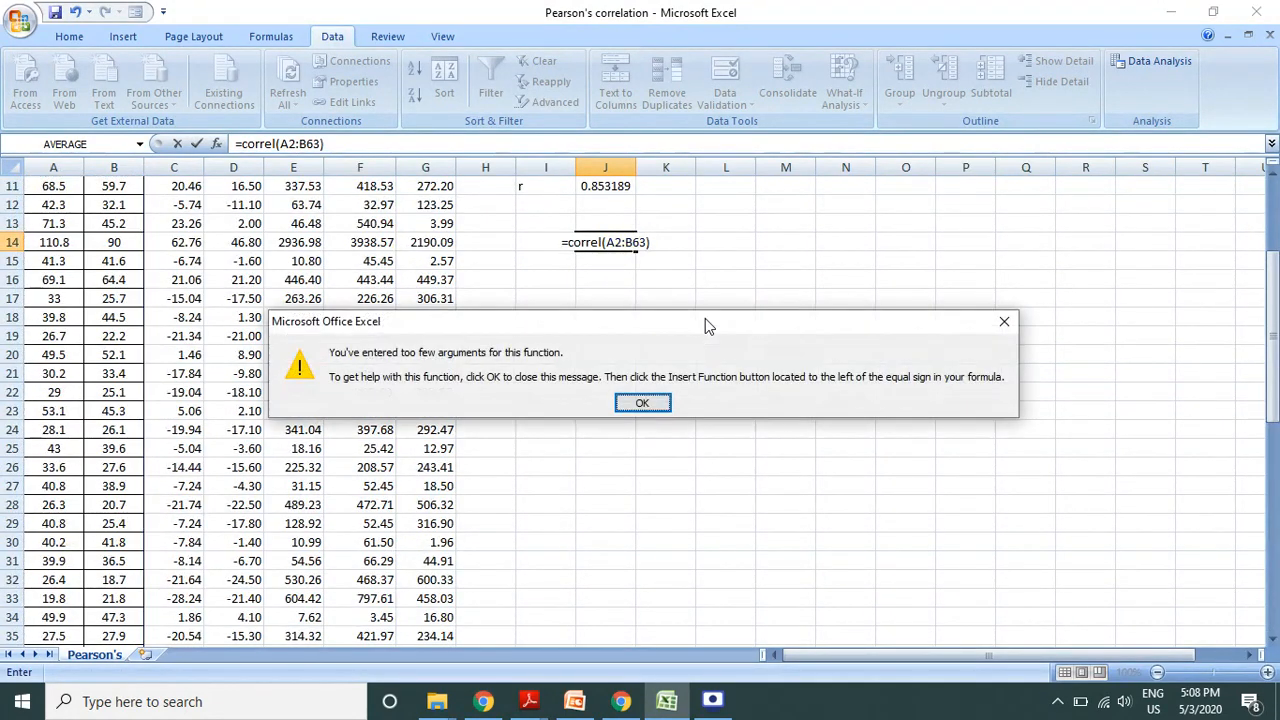
{"action": "left_click", "coordinate": [645, 403]}
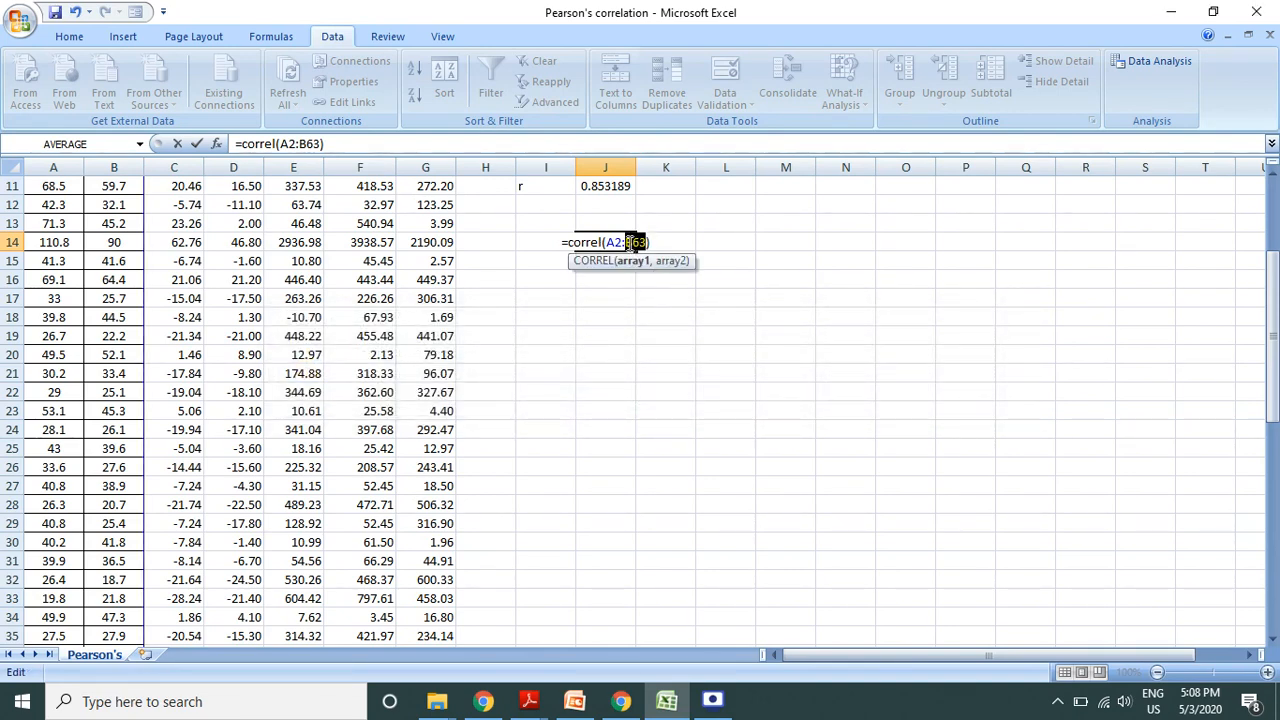
Clear the CORREL formula being edited in cell J14, keeping only an equals sign
{"action": "key", "text": "BackSpace"}
{"action": "key", "text": "BackSpace"}
{"action": "key", "text": "BackSpace"}
{"action": "key", "text": "BackSpace"}
{"action": "key", "text": "BackSpace"}
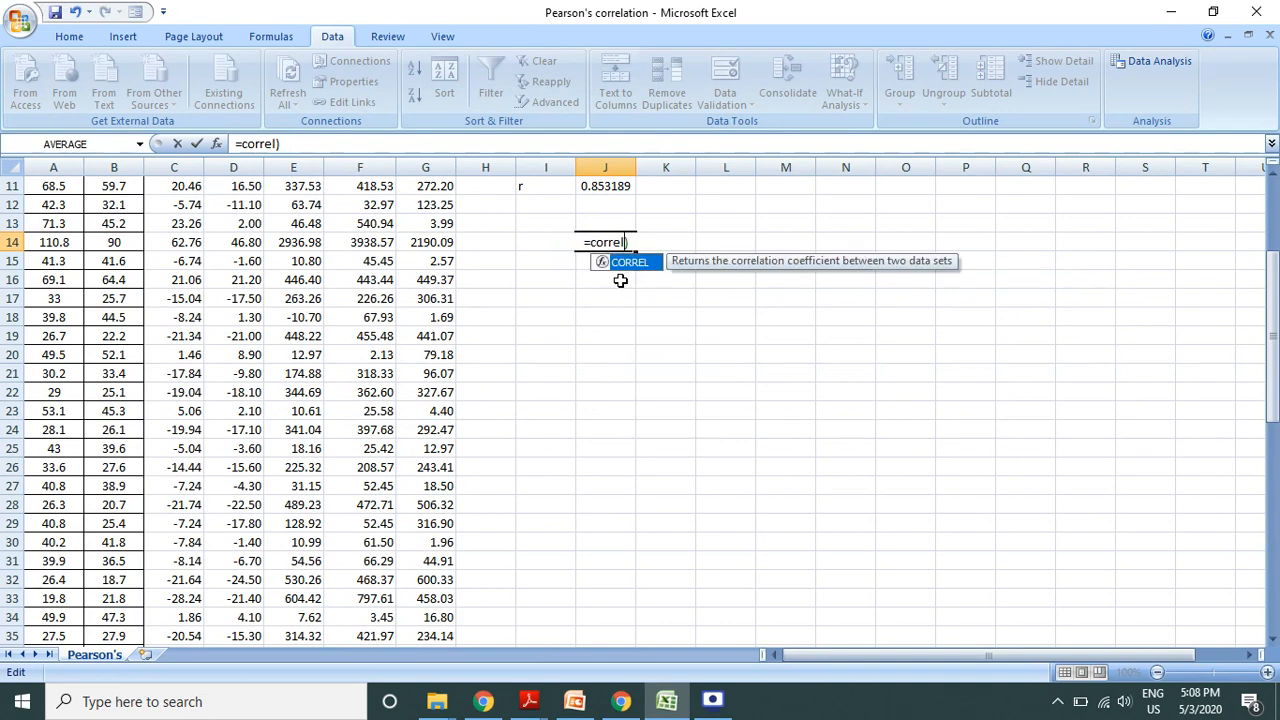
{"action": "key", "text": "Delete"}
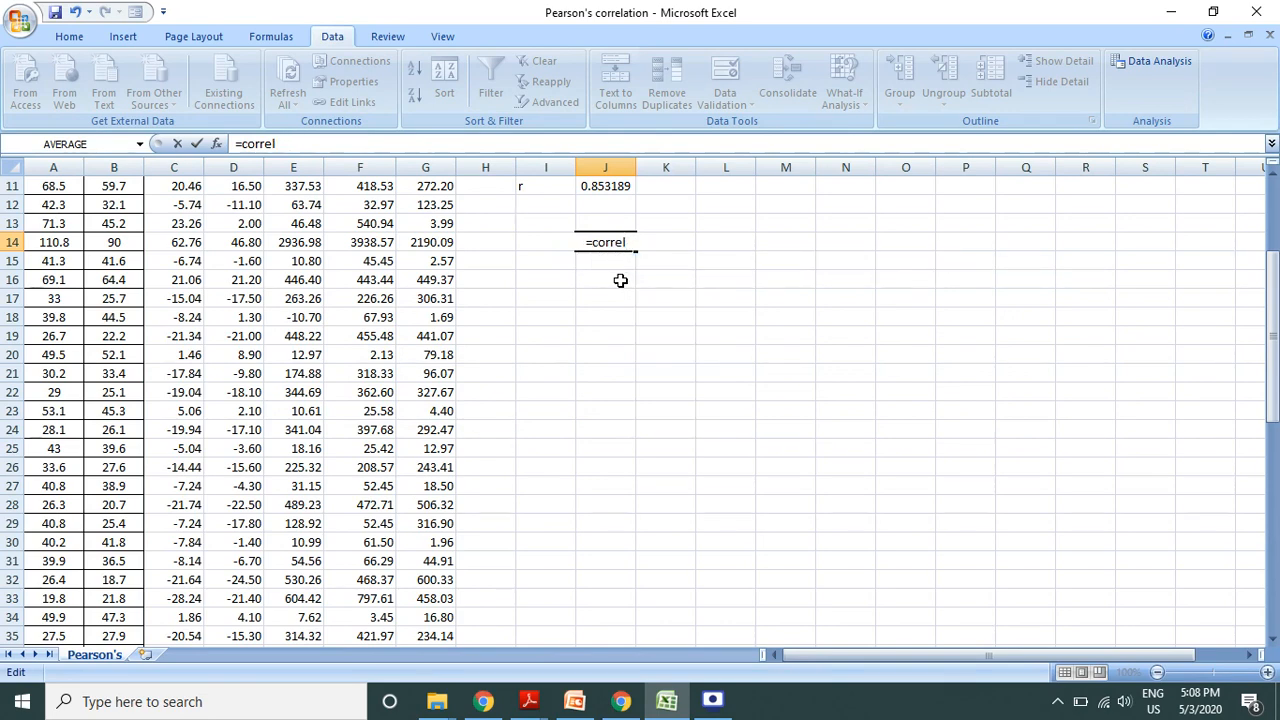
{"action": "key", "text": "BackSpace"}
{"action": "key", "text": "BackSpace"}
{"action": "key", "text": "BackSpace"}
{"action": "key", "text": "BackSpace"}
{"action": "key", "text": "BackSpace"}
{"action": "key", "text": "BackSpace"}
{"action": "key", "text": "BackSpace"}
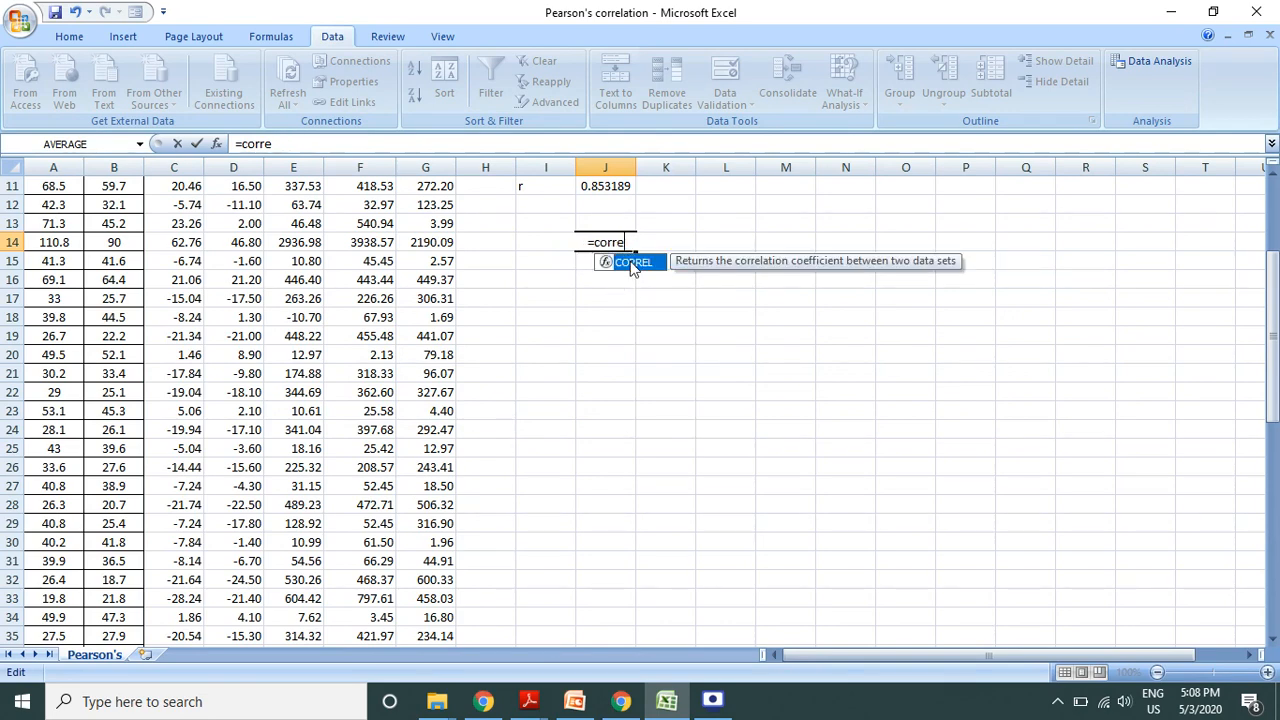
{"action": "type", "text": "="}
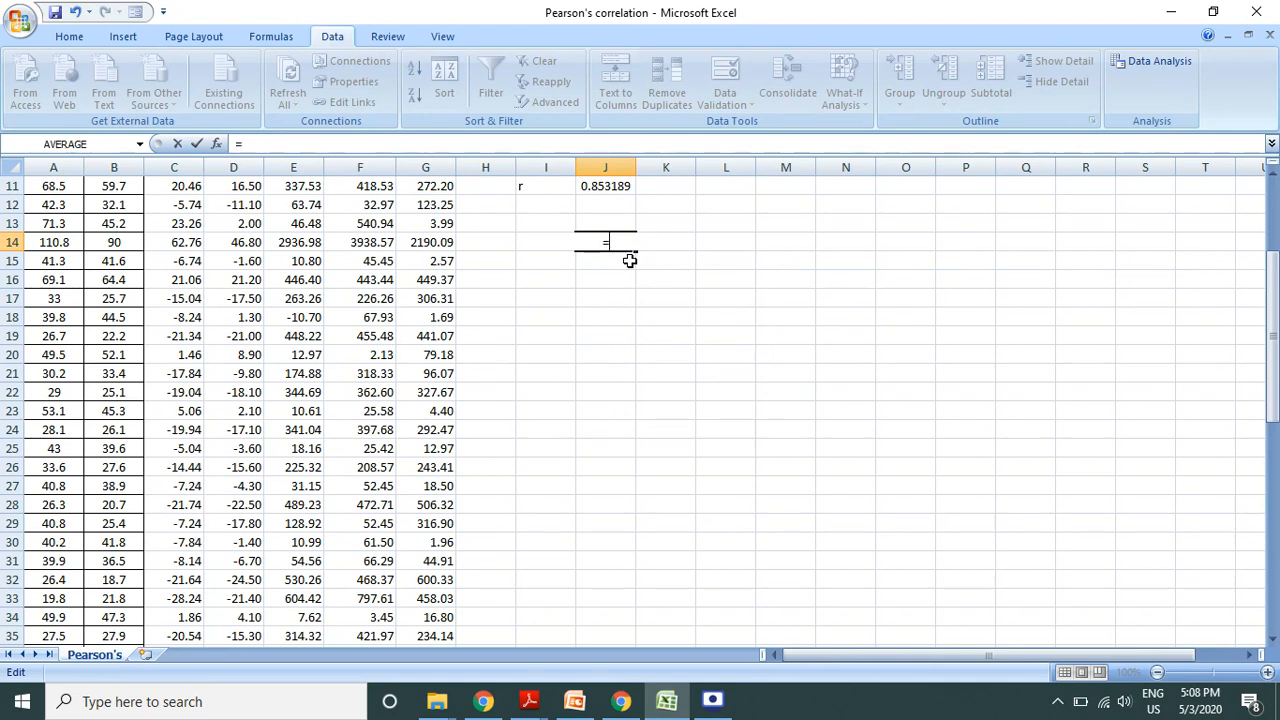
Remove the leftover equals sign from cell J14 so the cell is empty
{"action": "left_click", "coordinate": [629, 260]}
{"action": "key", "text": "BackSpace"}
{"action": "key", "text": "BackSpace"}
{"action": "key", "text": "BackSpace"}
{"action": "key", "text": "BackSpace"}
{"action": "left_click", "coordinate": [587, 311]}
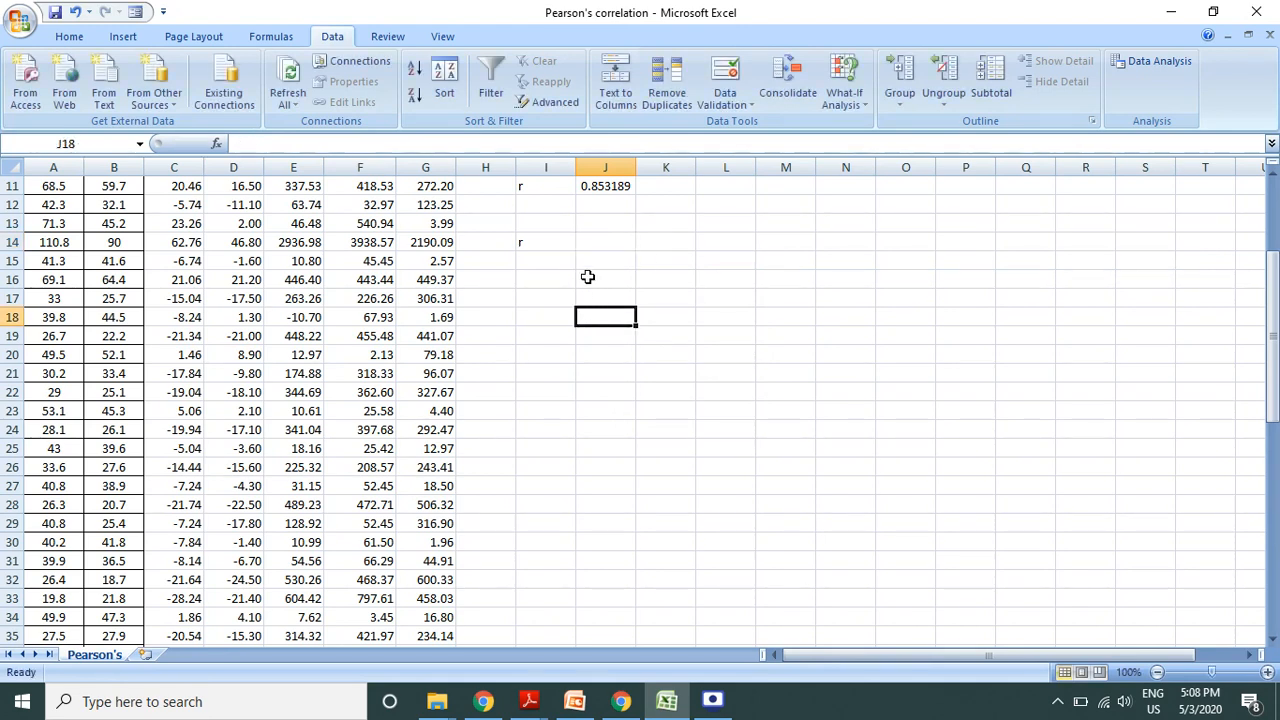
Start a CORREL formula in cell J14 with the X values A2:A63 as the first array
{"action": "left_click", "coordinate": [593, 239]}
{"action": "type", "text": "=c"}
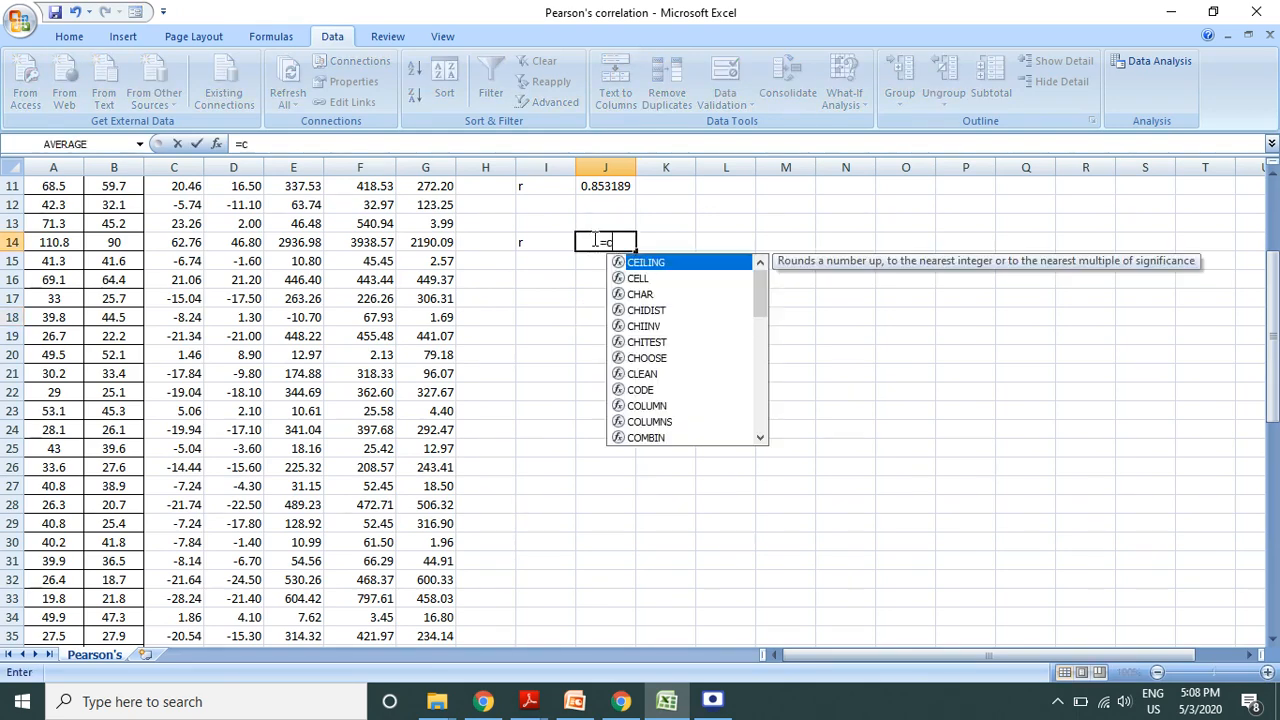
{"action": "type", "text": "or"}
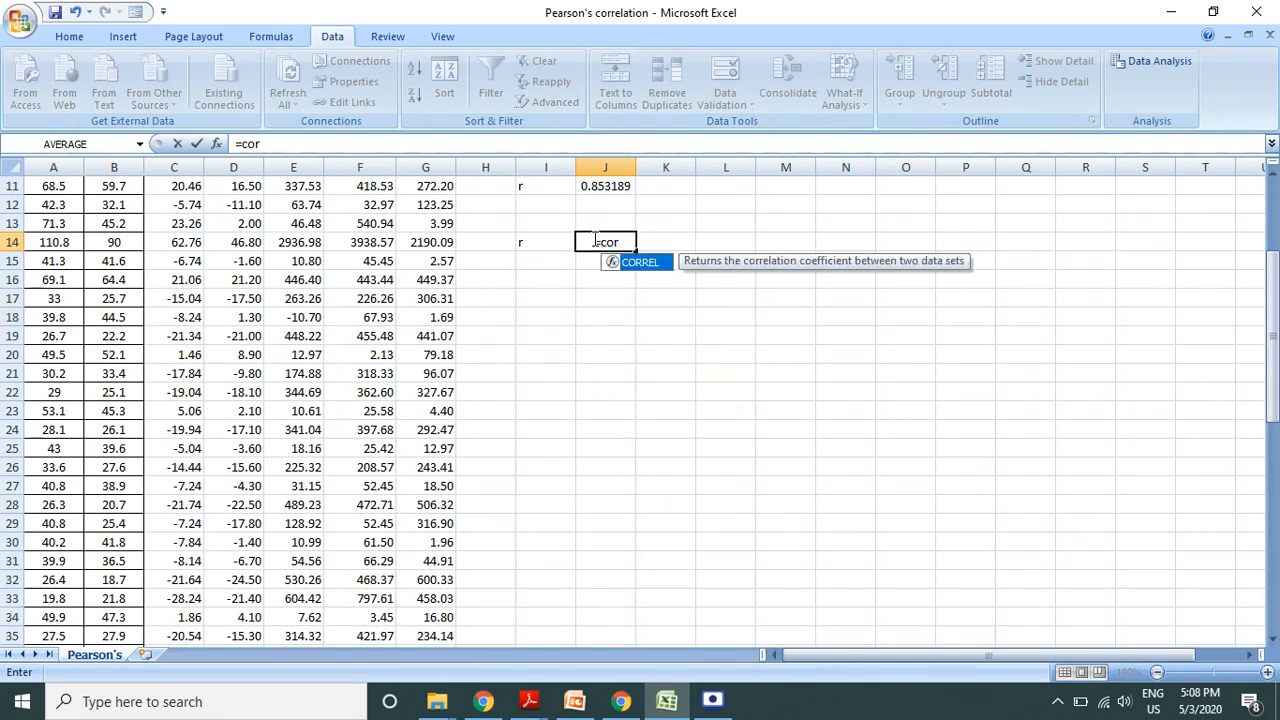
{"action": "type", "text": "rel"}
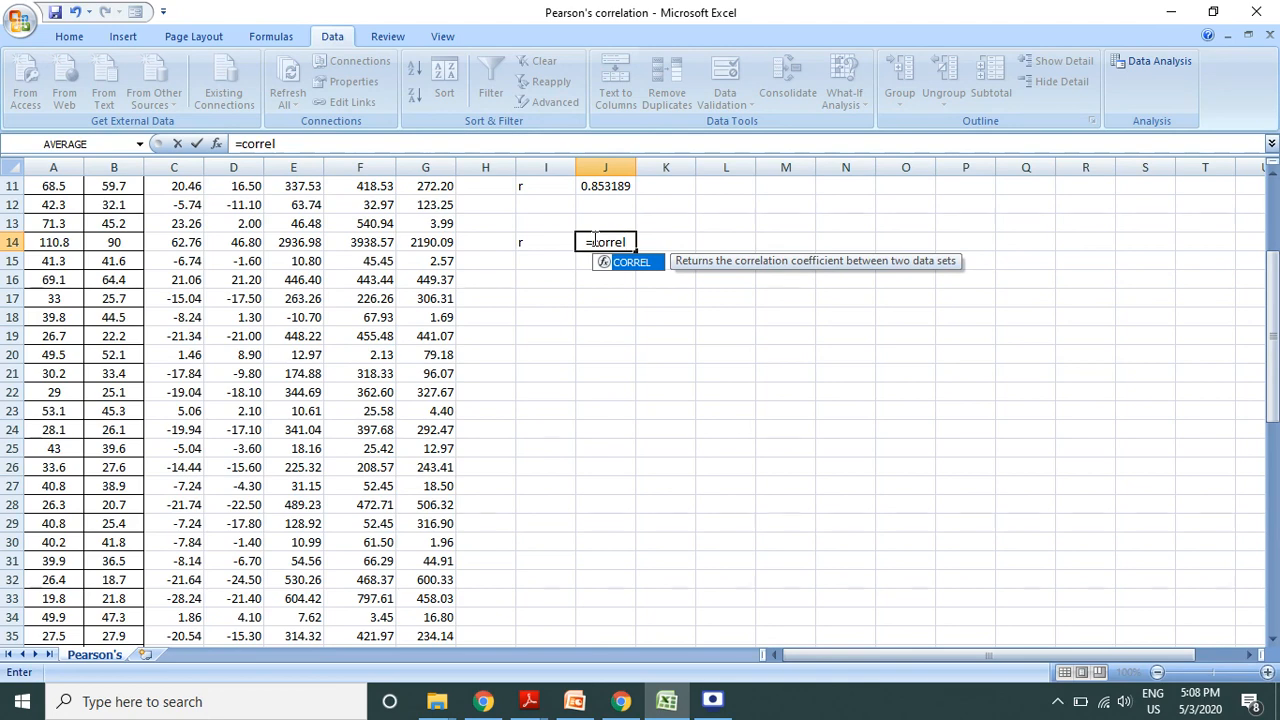
{"action": "type", "text": "("}
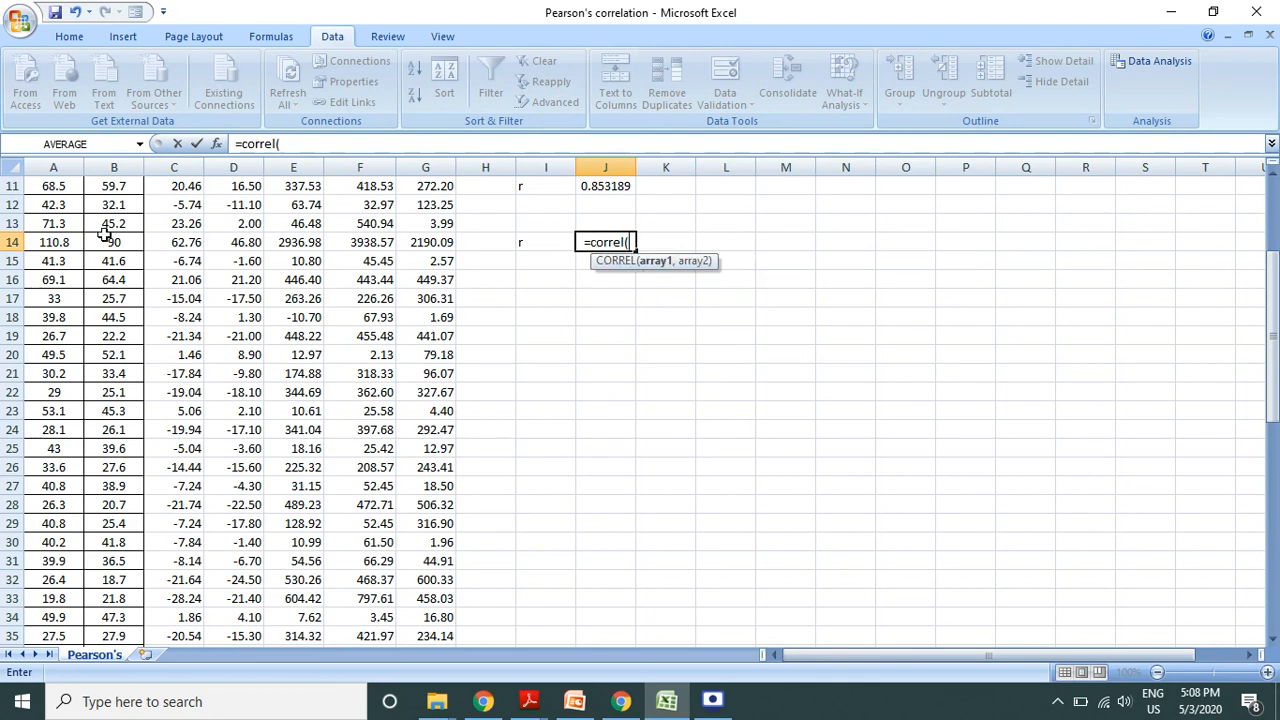
{"action": "scroll", "coordinate": [104, 234], "scroll_direction": "up", "scroll_amount": 4}
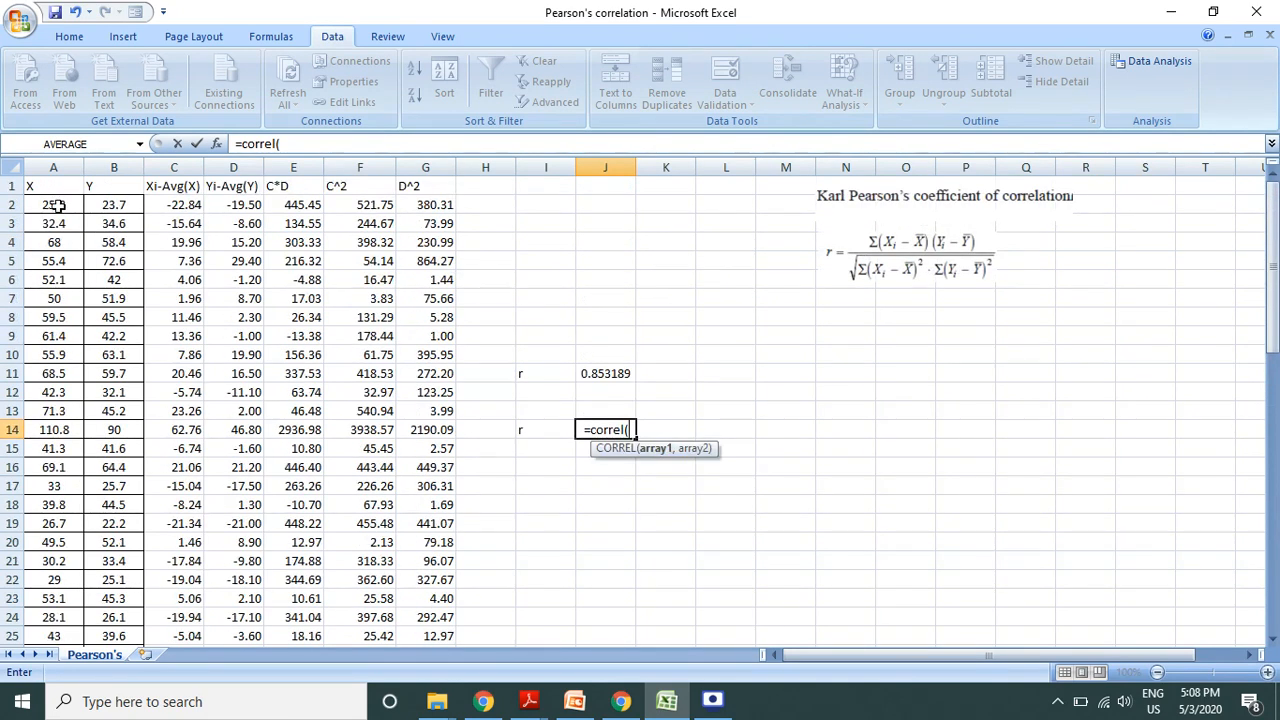
{"action": "left_click_drag", "start_coordinate": [57, 205], "coordinate": [55, 599]}
{"action": "type", "text": ","}
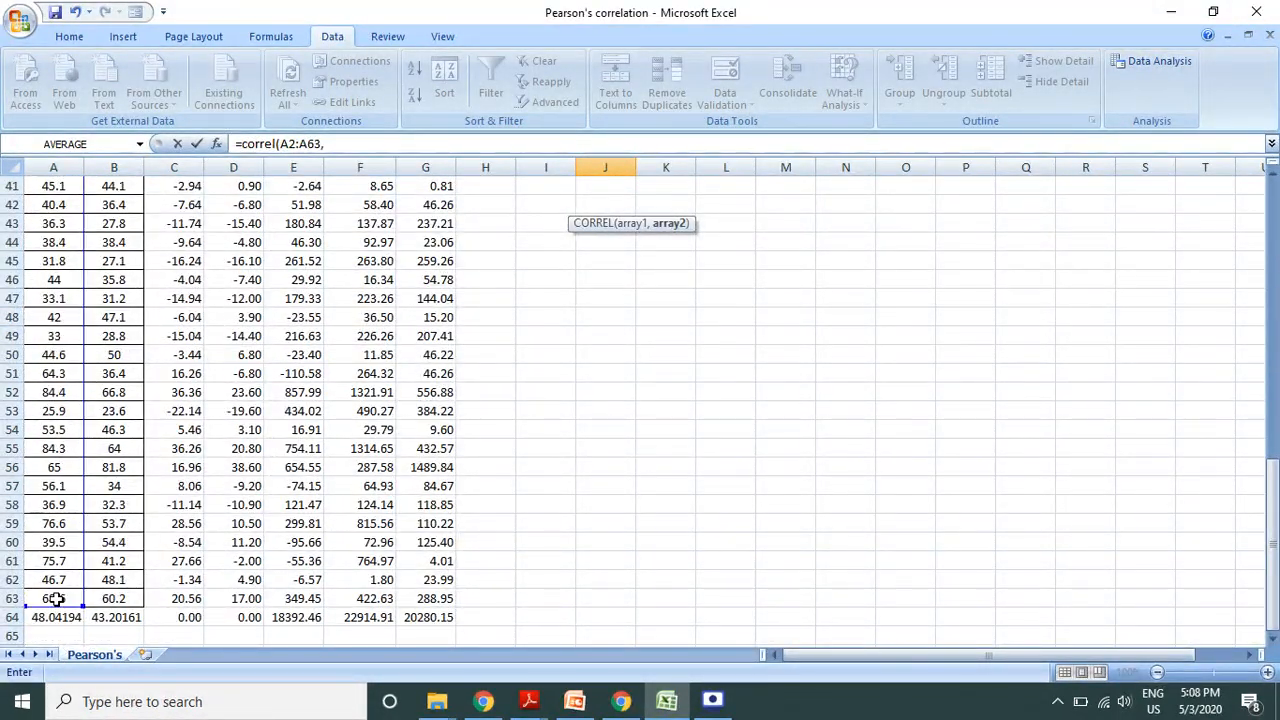
Complete the CORREL formula in J14 with the Y values B2:B63 as the second array
{"action": "scroll", "coordinate": [55, 599], "scroll_direction": "up", "scroll_amount": 13}
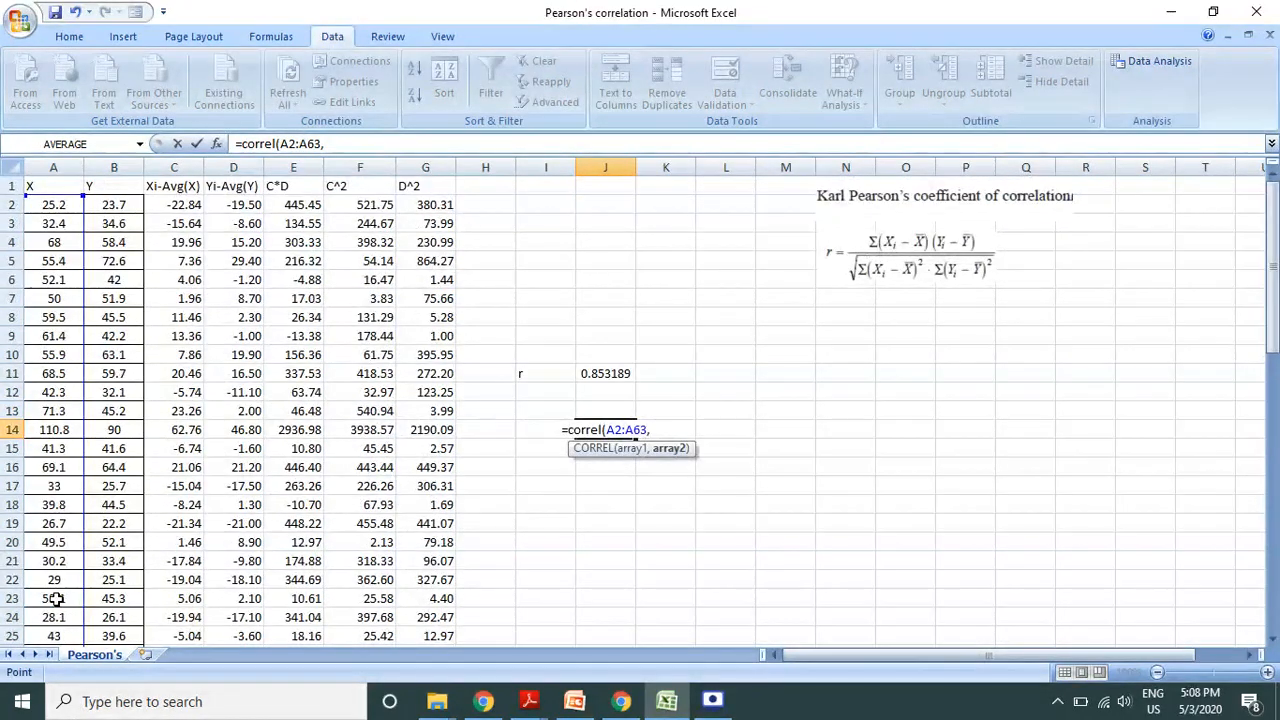
{"action": "left_click_drag", "start_coordinate": [101, 205], "coordinate": [117, 593]}
{"action": "type", "text": ")"}
{"action": "key", "text": "Return"}
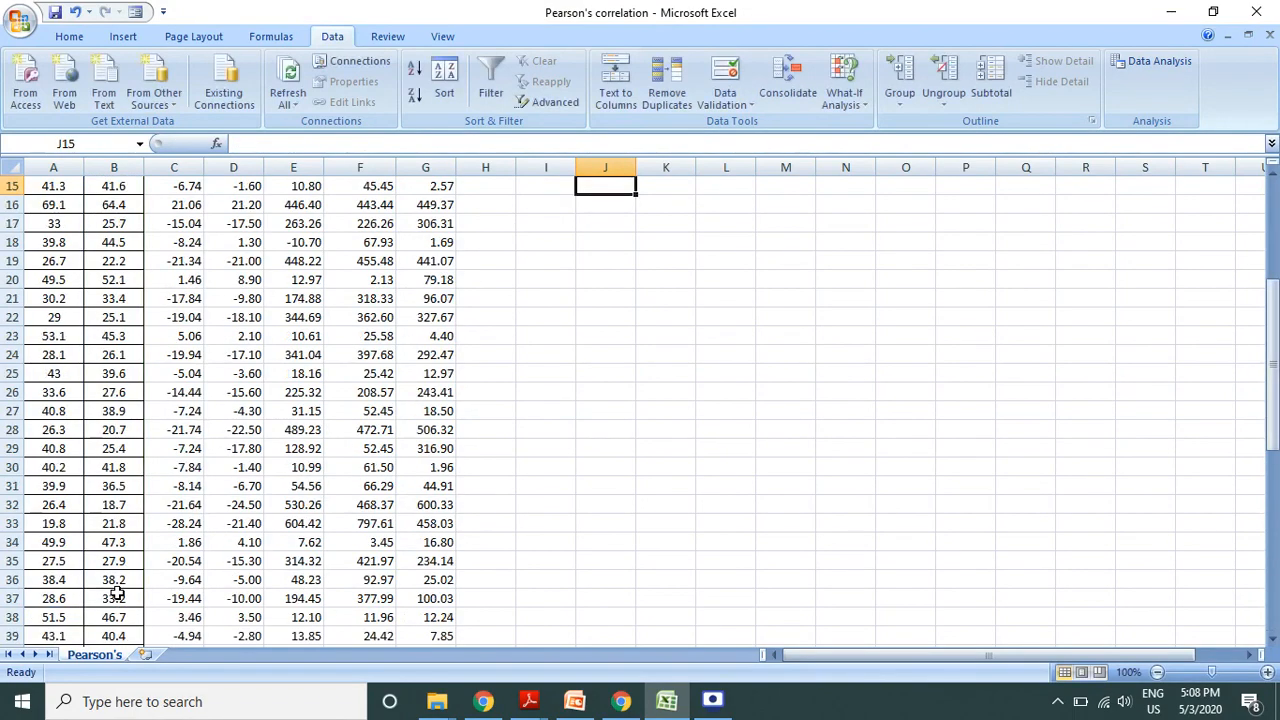
{"action": "scroll", "coordinate": [43, 333], "scroll_direction": "up", "scroll_amount": 5}
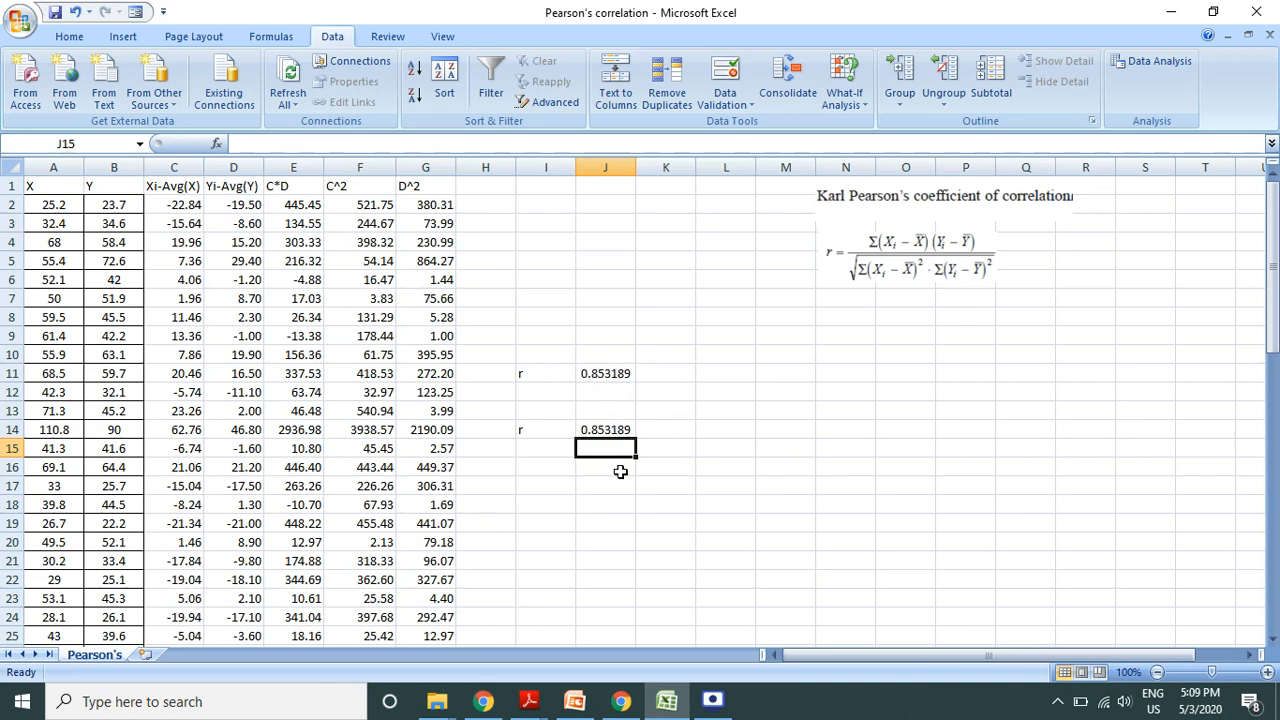
Run the Data Analysis Correlation tool on $A$2:$B$63, grouped by columns, with the output on a new worksheet
{"action": "left_click", "coordinate": [556, 484]}
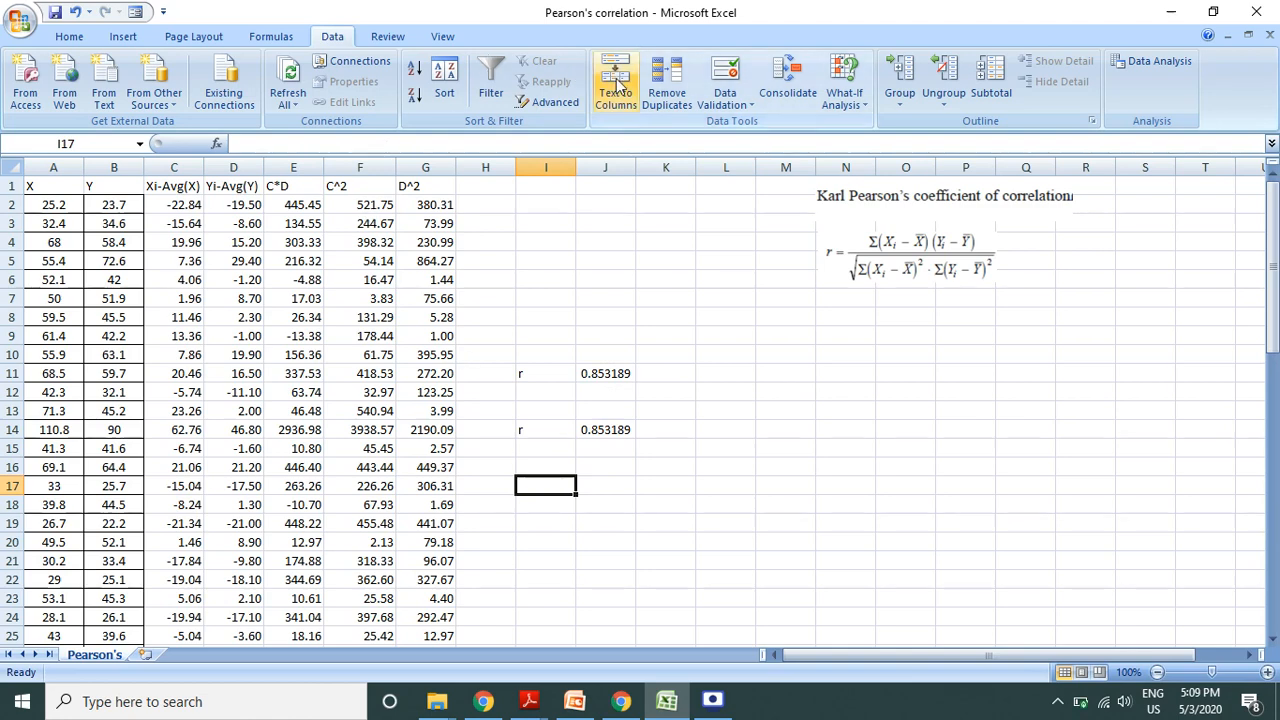
{"action": "left_click", "coordinate": [1145, 67]}
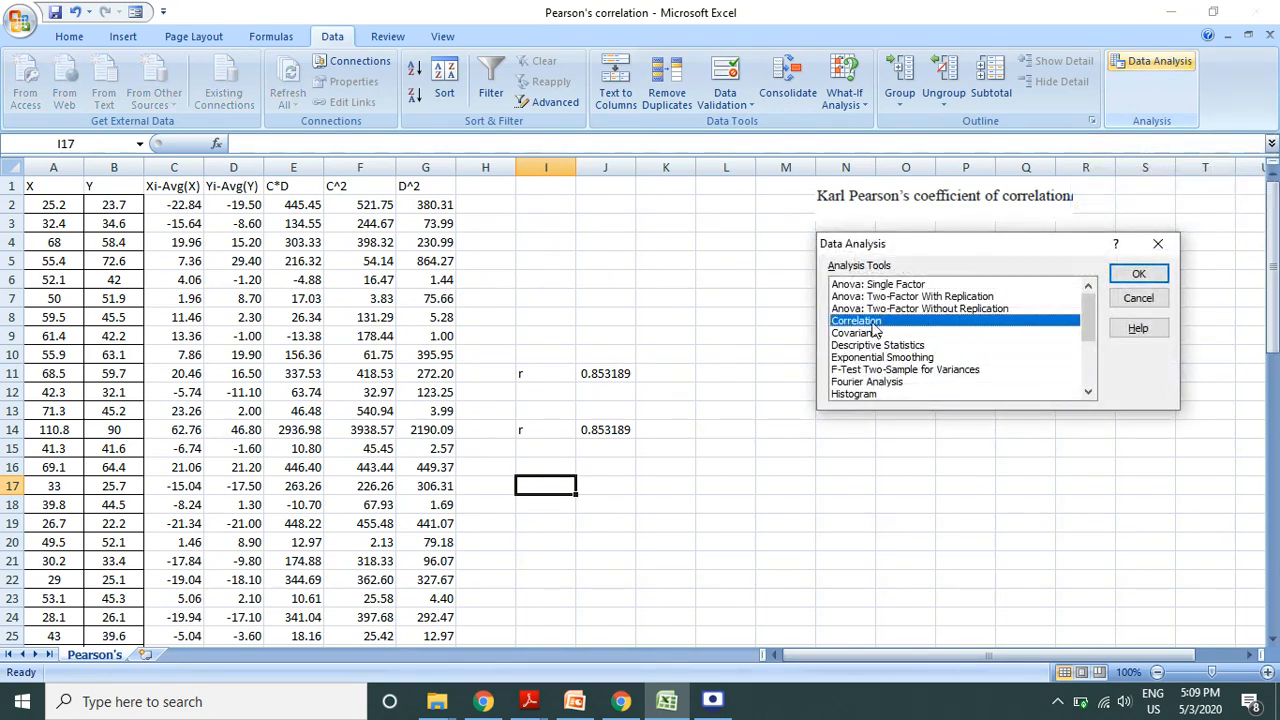
{"action": "left_click", "coordinate": [1138, 276]}
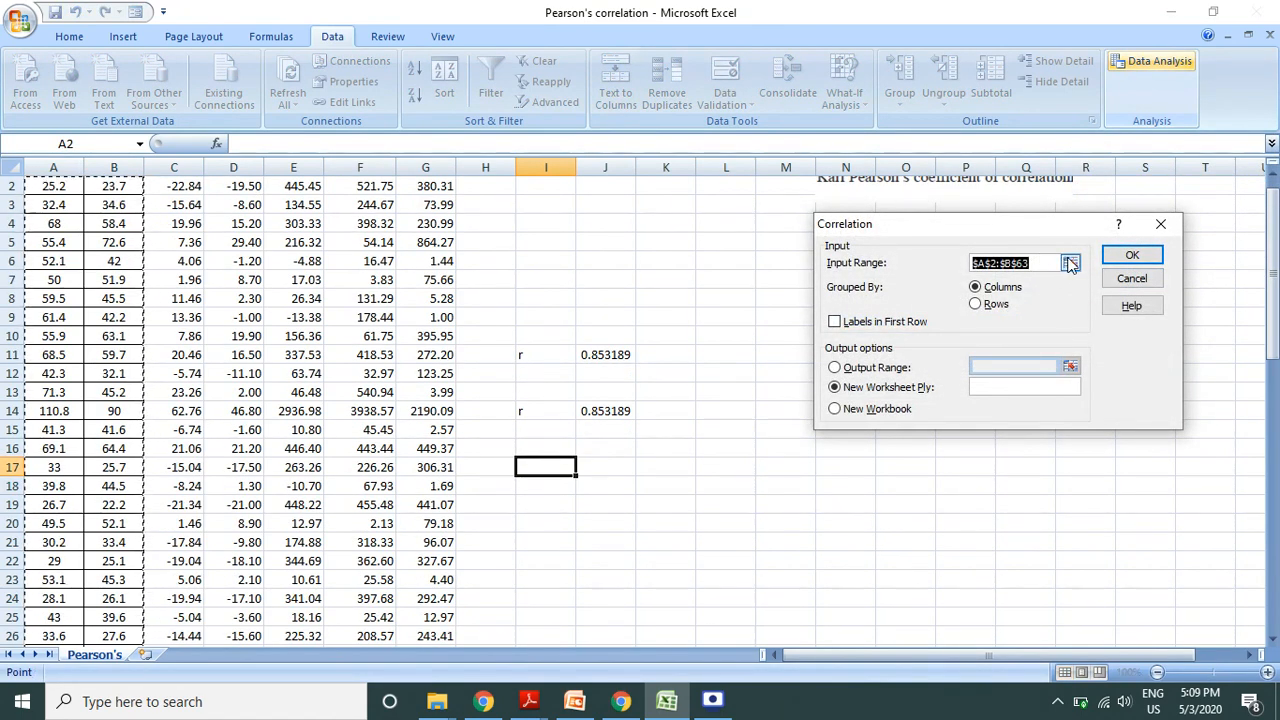
{"action": "left_click", "coordinate": [1070, 263]}
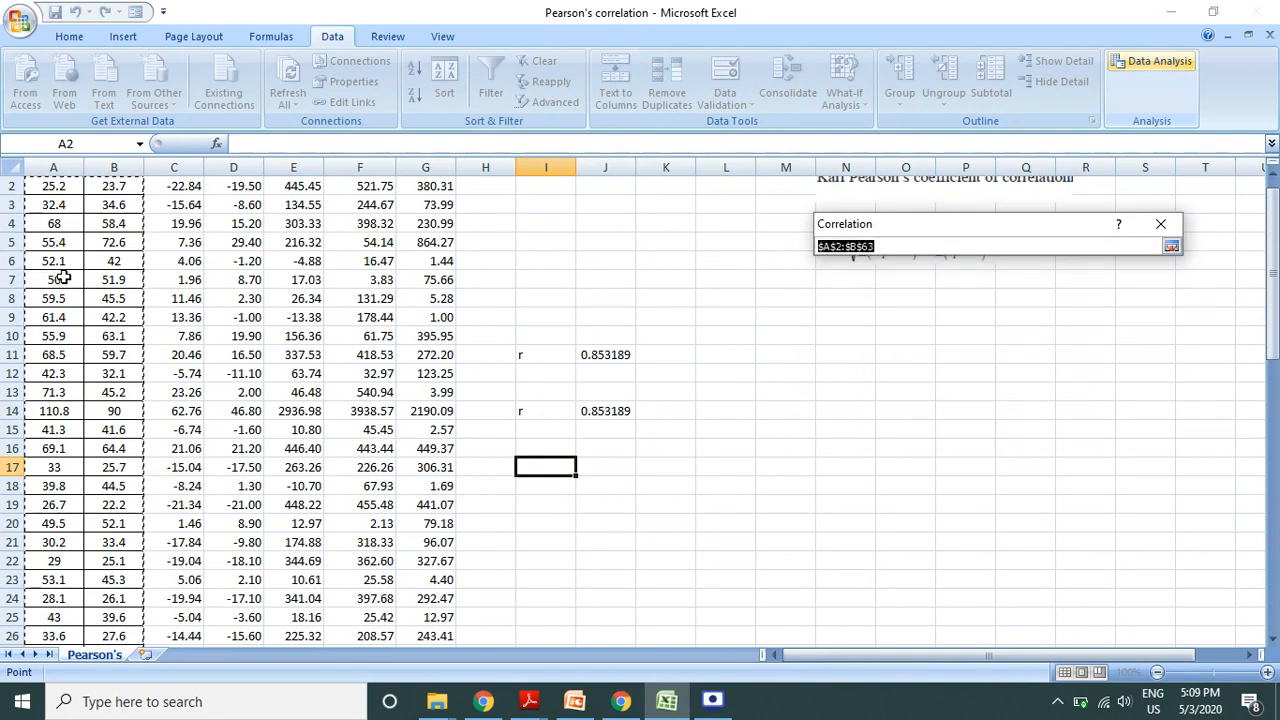
{"action": "scroll", "coordinate": [60, 280], "scroll_direction": "up", "scroll_amount": 1}
{"action": "left_click_drag", "start_coordinate": [48, 208], "coordinate": [106, 580]}
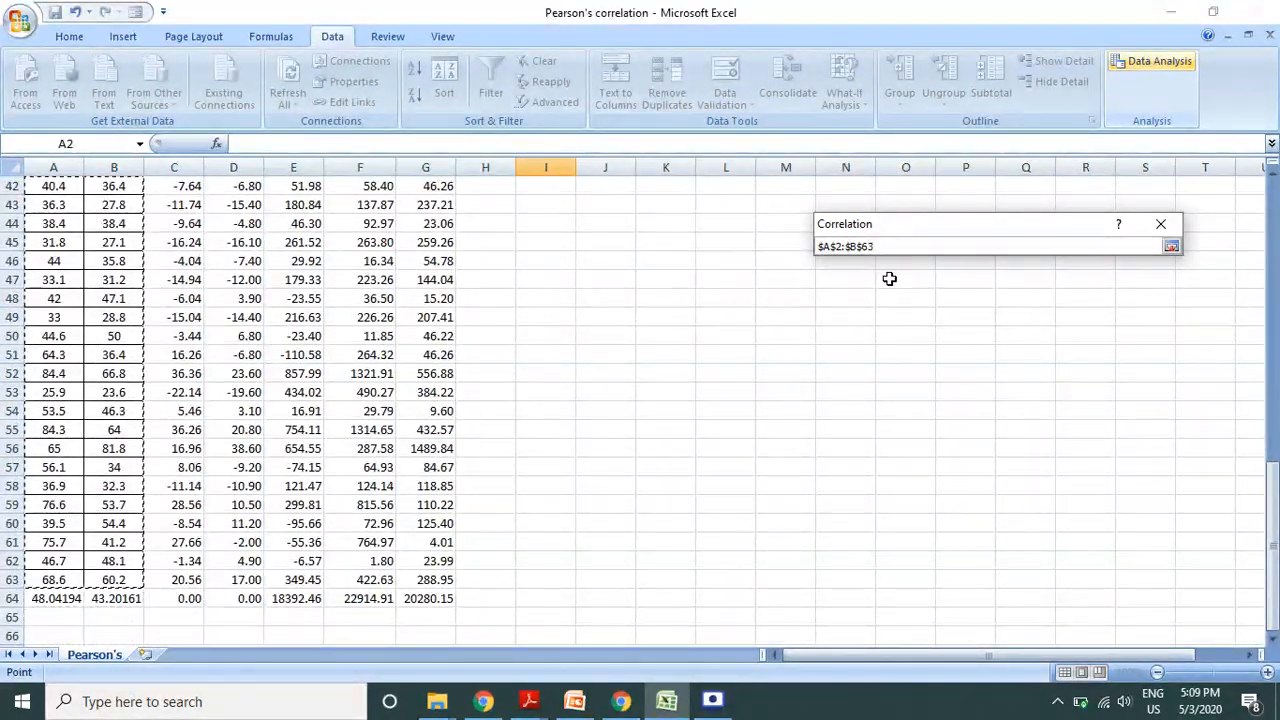
{"action": "left_click", "coordinate": [1172, 248]}
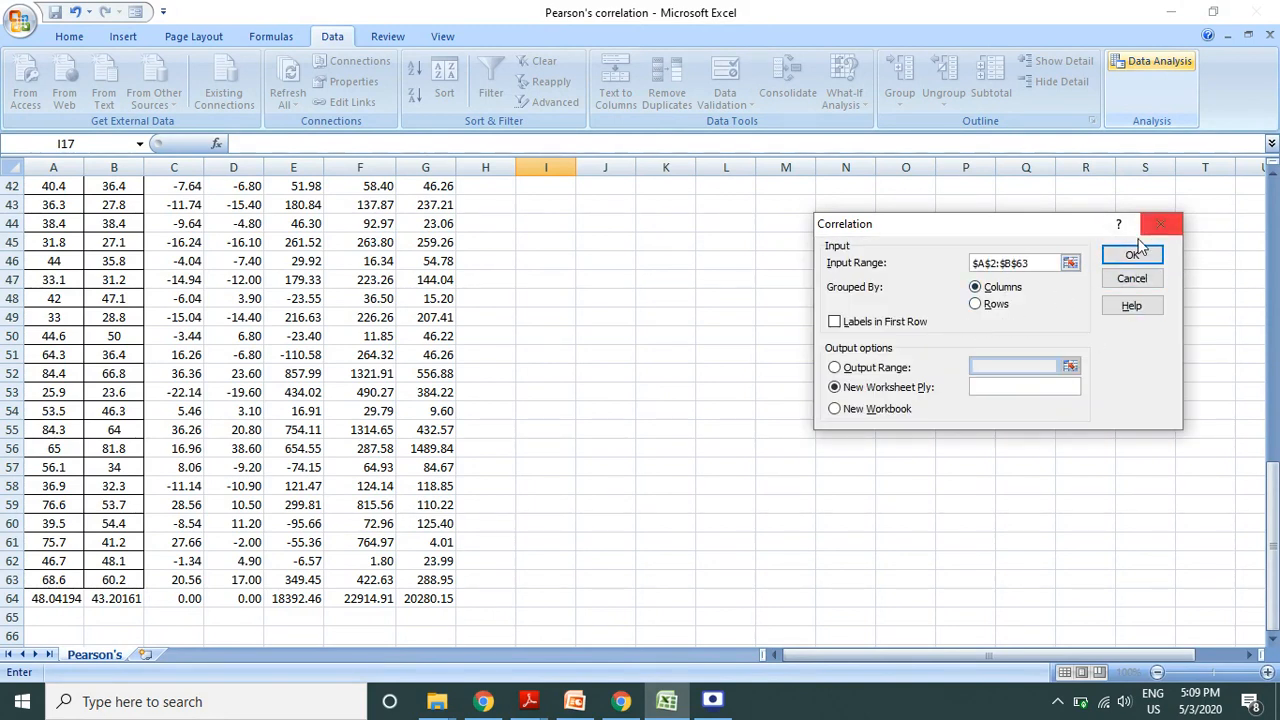
{"action": "left_click", "coordinate": [1127, 262]}
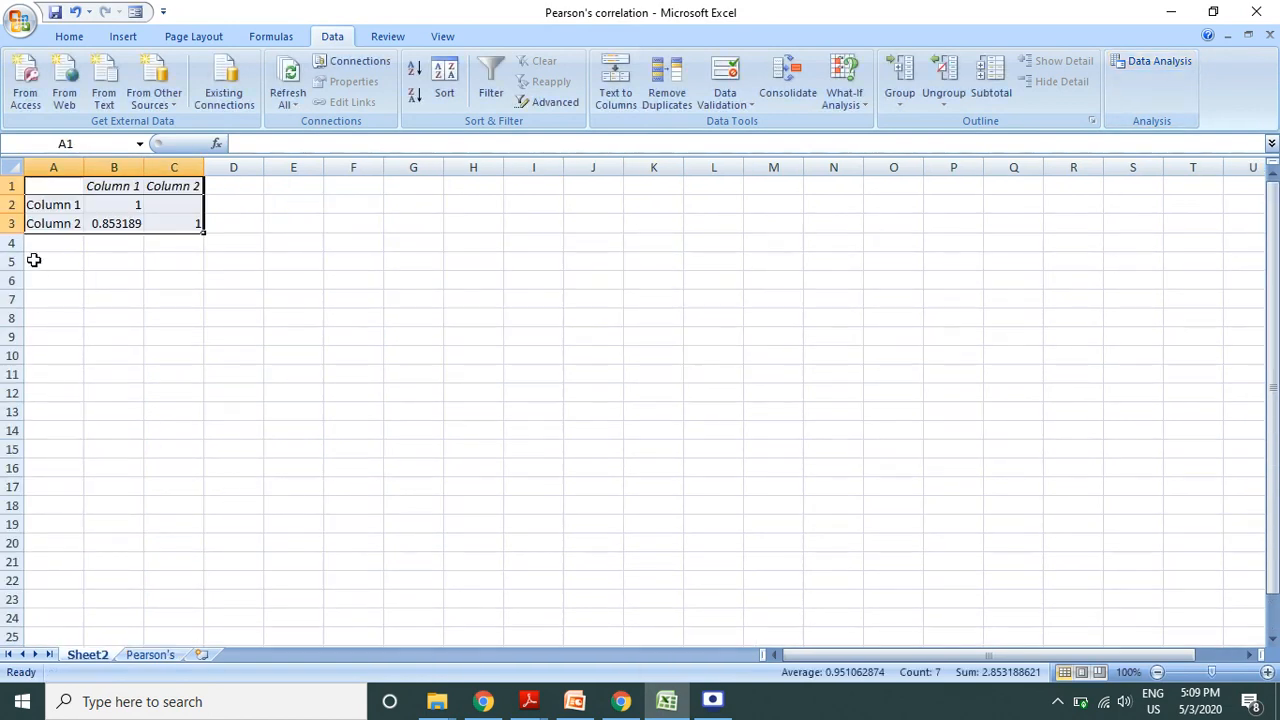
Copy the correlation coefficient from B3 of Sheet2 into cell J17 of the Pearson's sheet
{"action": "left_click", "coordinate": [112, 224]}
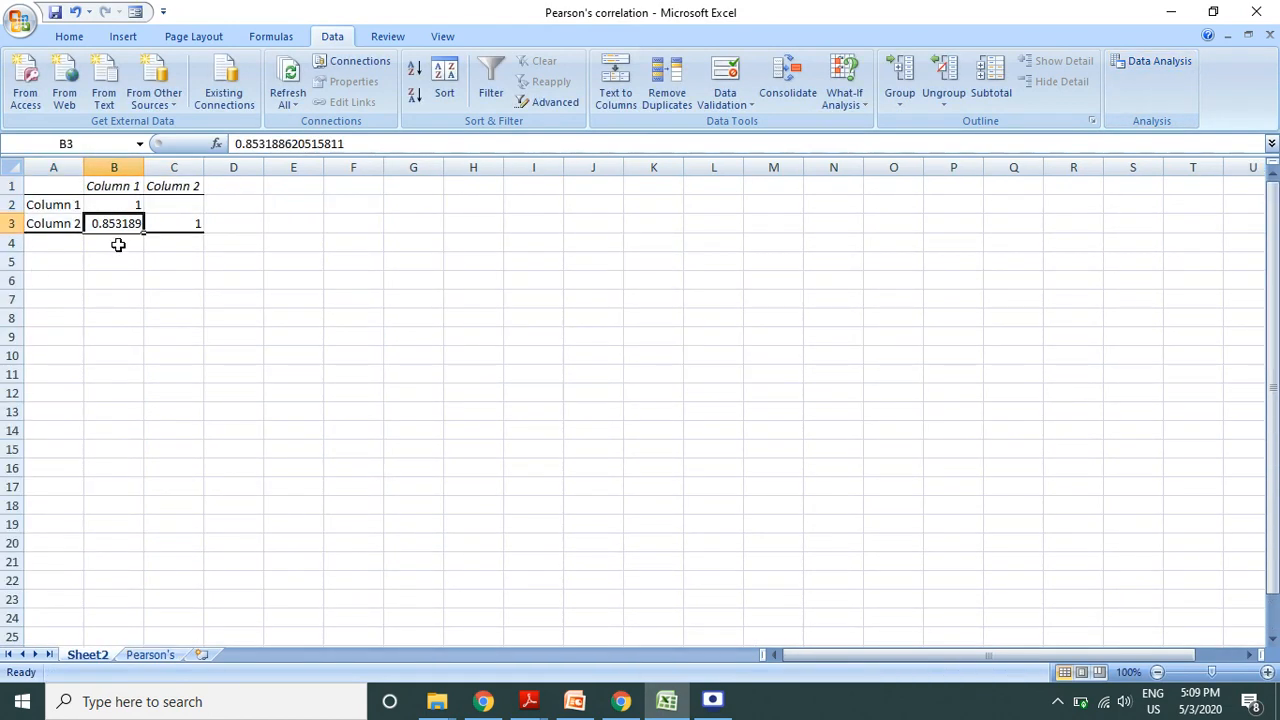
{"action": "key", "text": "ctrl+c"}
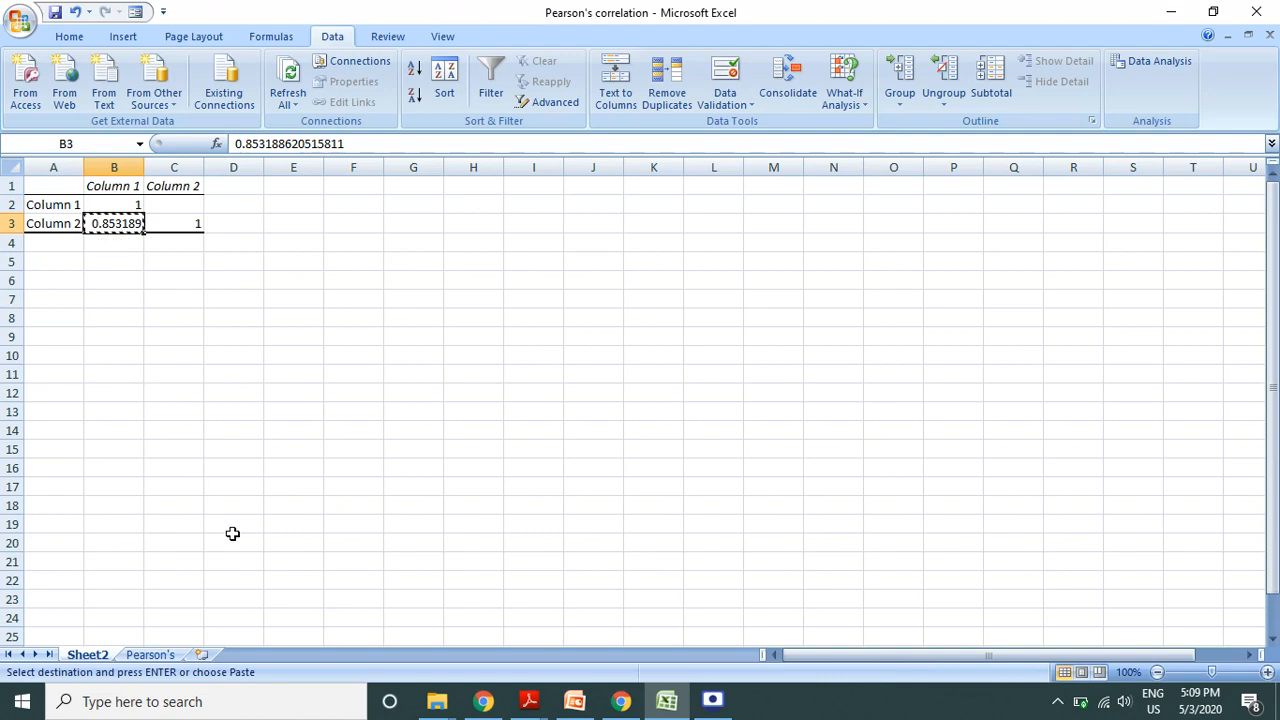
{"action": "left_click", "coordinate": [152, 655]}
{"action": "scroll", "coordinate": [663, 303], "scroll_direction": "up", "scroll_amount": 10}
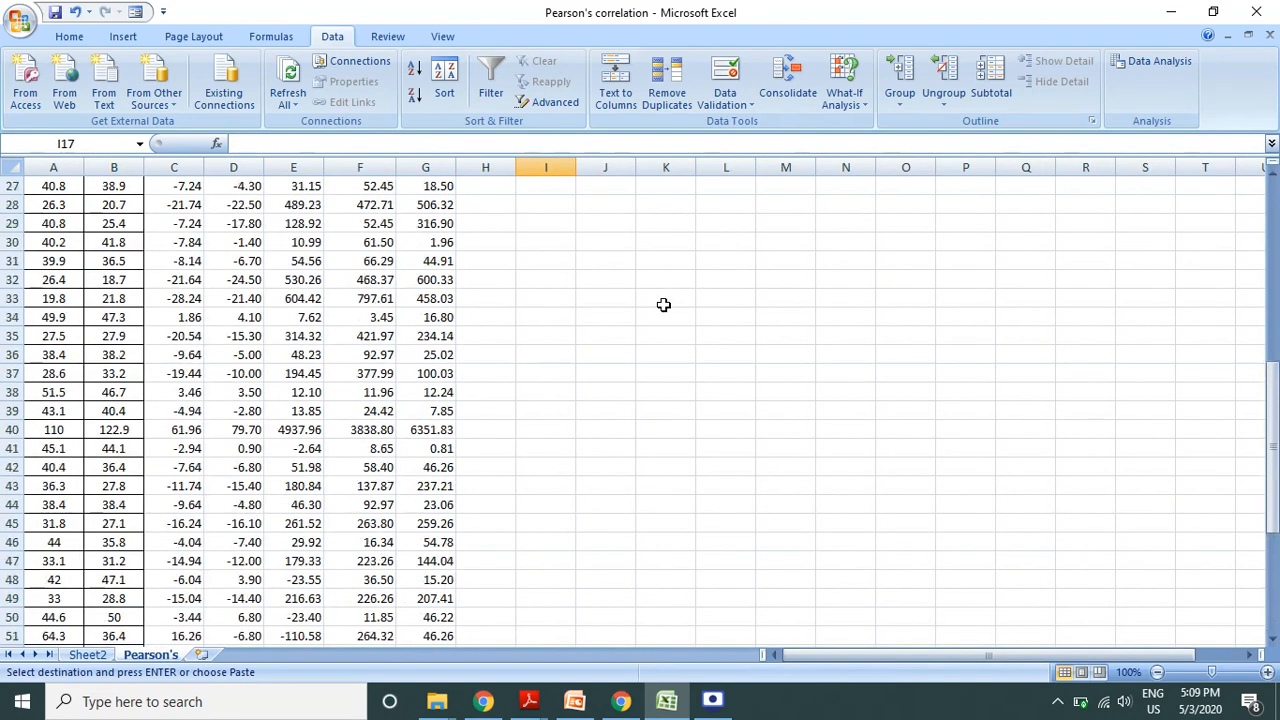
{"action": "left_click", "coordinate": [597, 281]}
{"action": "key", "text": "ctrl+v"}
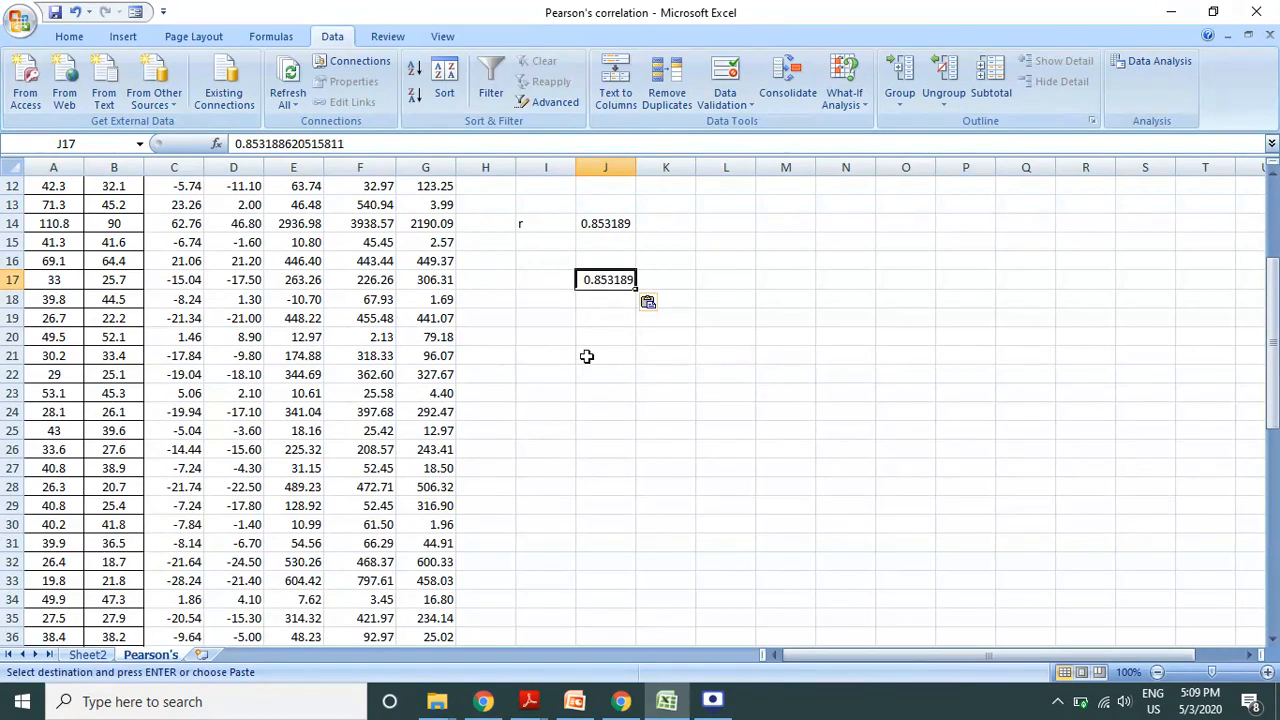
Enter the label r in cell I17 beside the pasted coefficient
{"action": "left_click", "coordinate": [540, 277]}
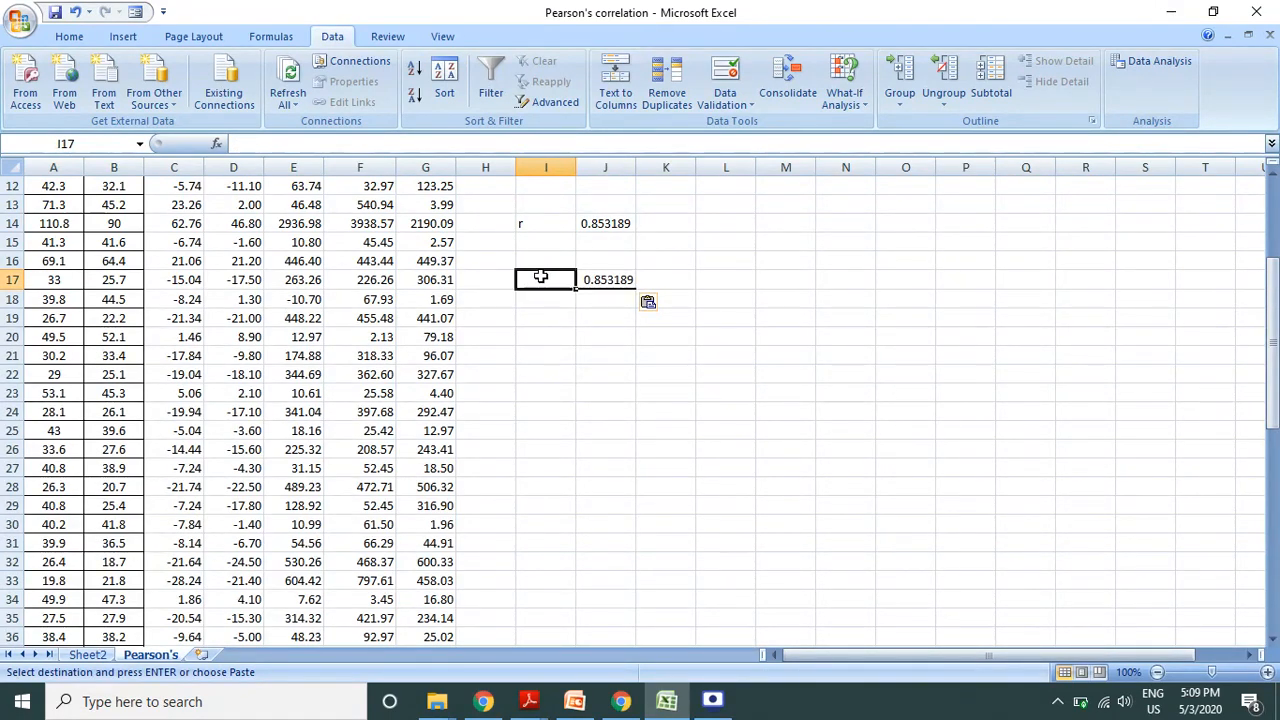
{"action": "type", "text": "r"}
{"action": "left_click", "coordinate": [553, 331]}
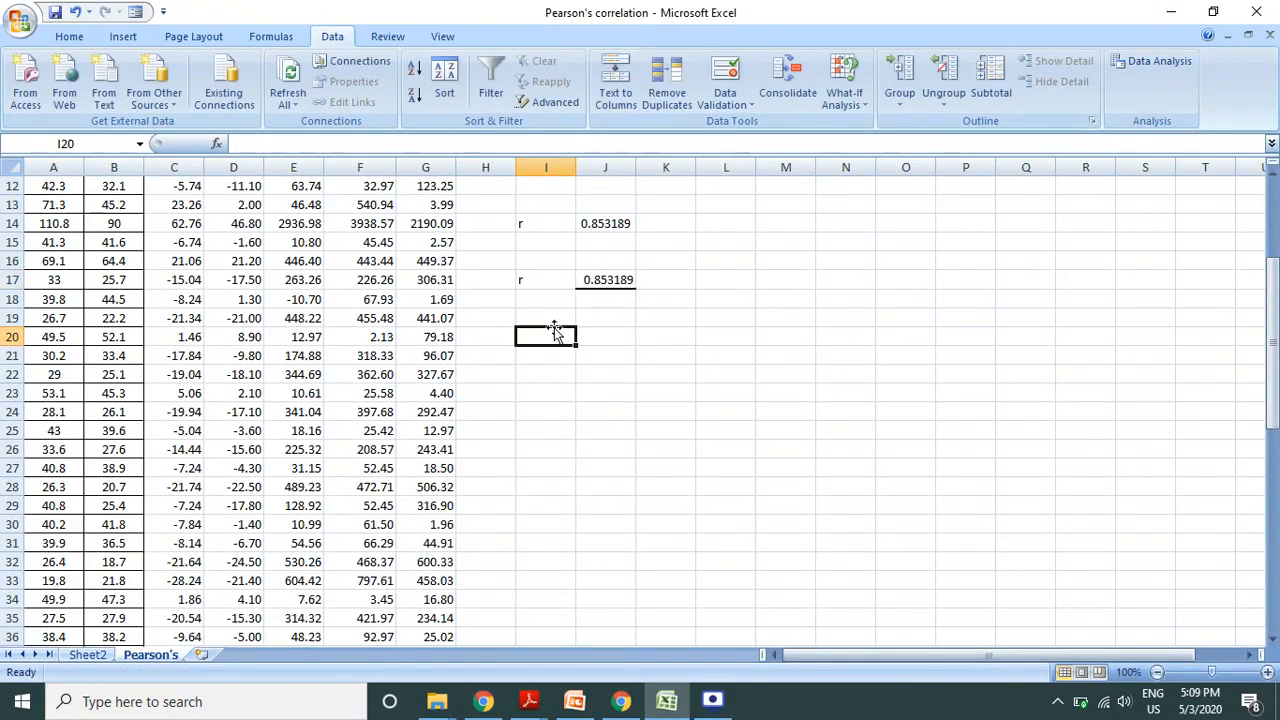
{"action": "scroll", "coordinate": [557, 329], "scroll_direction": "up", "scroll_amount": 4}
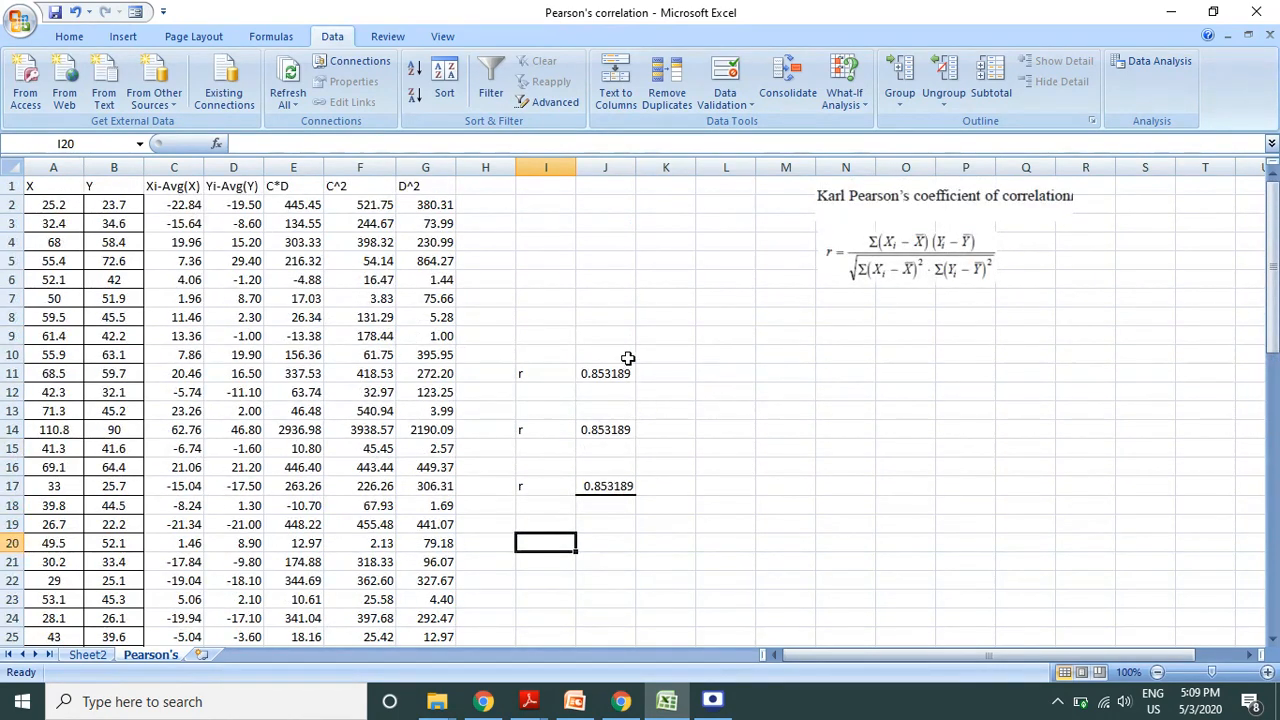
{"action": "left_click", "coordinate": [704, 380]}
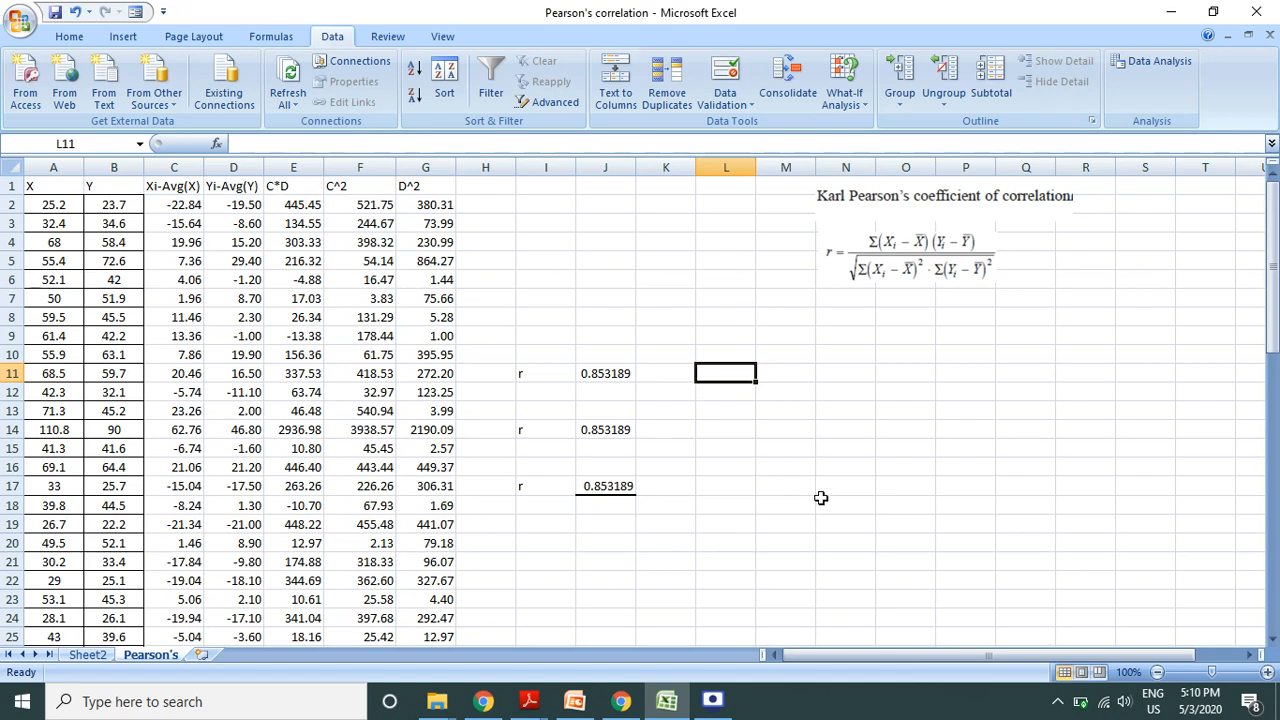
{"action": "mouse_move", "coordinate": [668, 704]}
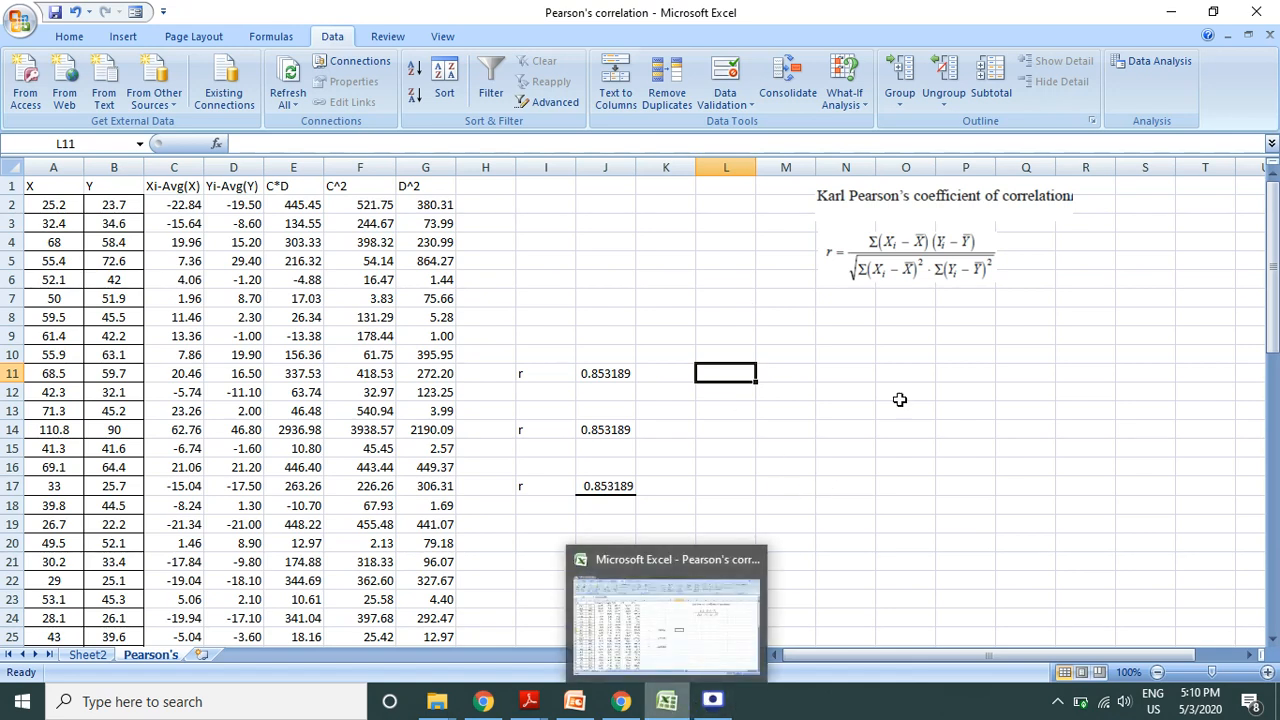